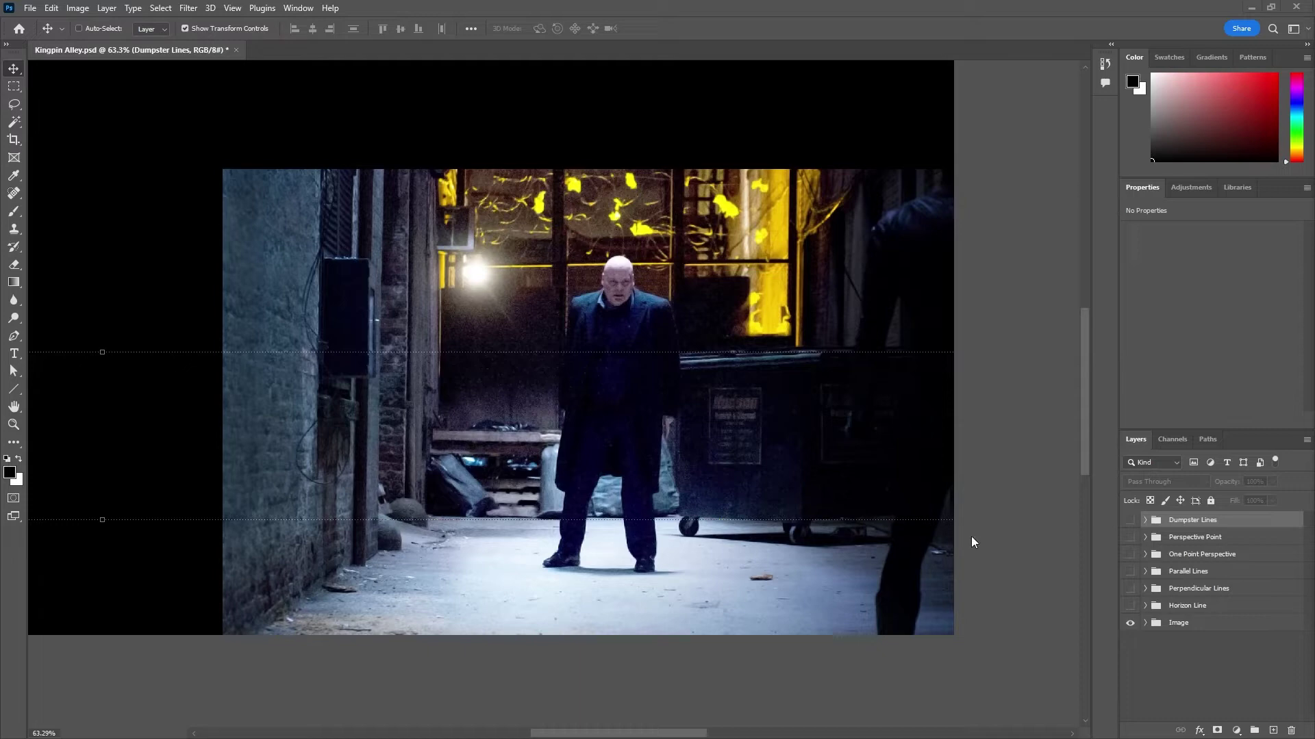
Step: Show the One Point Perspective, Parallel Lines, Horizon Line and Perspective Point groups over the alley image
left_click(1130, 555)
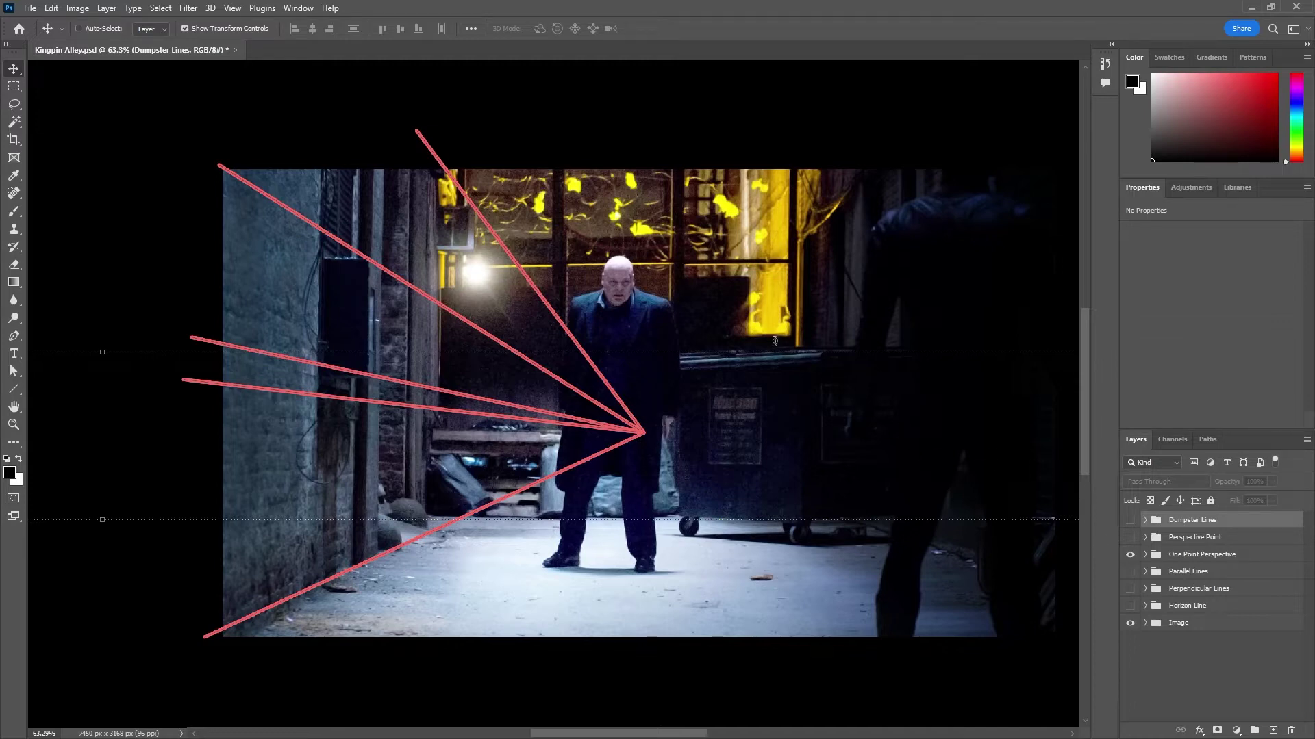
left_click(1130, 572)
left_click(1129, 572)
left_click(1129, 571)
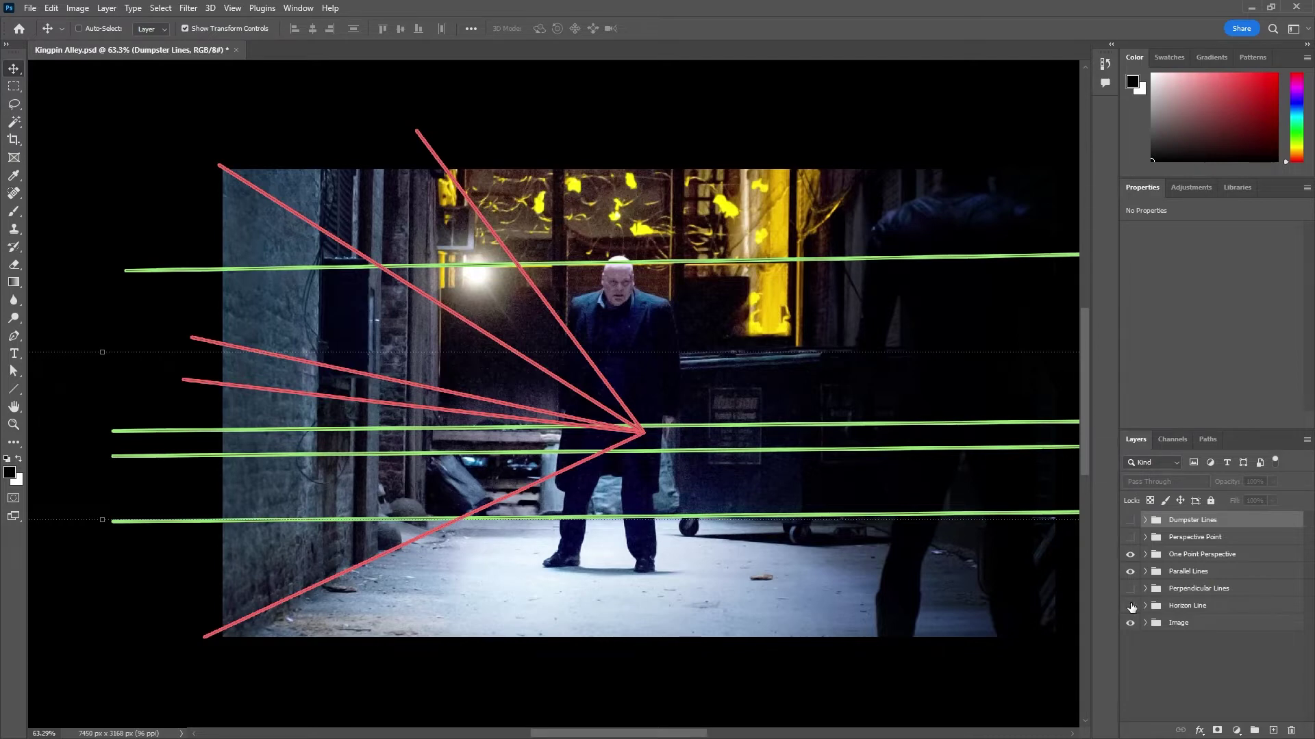
left_click(1130, 606)
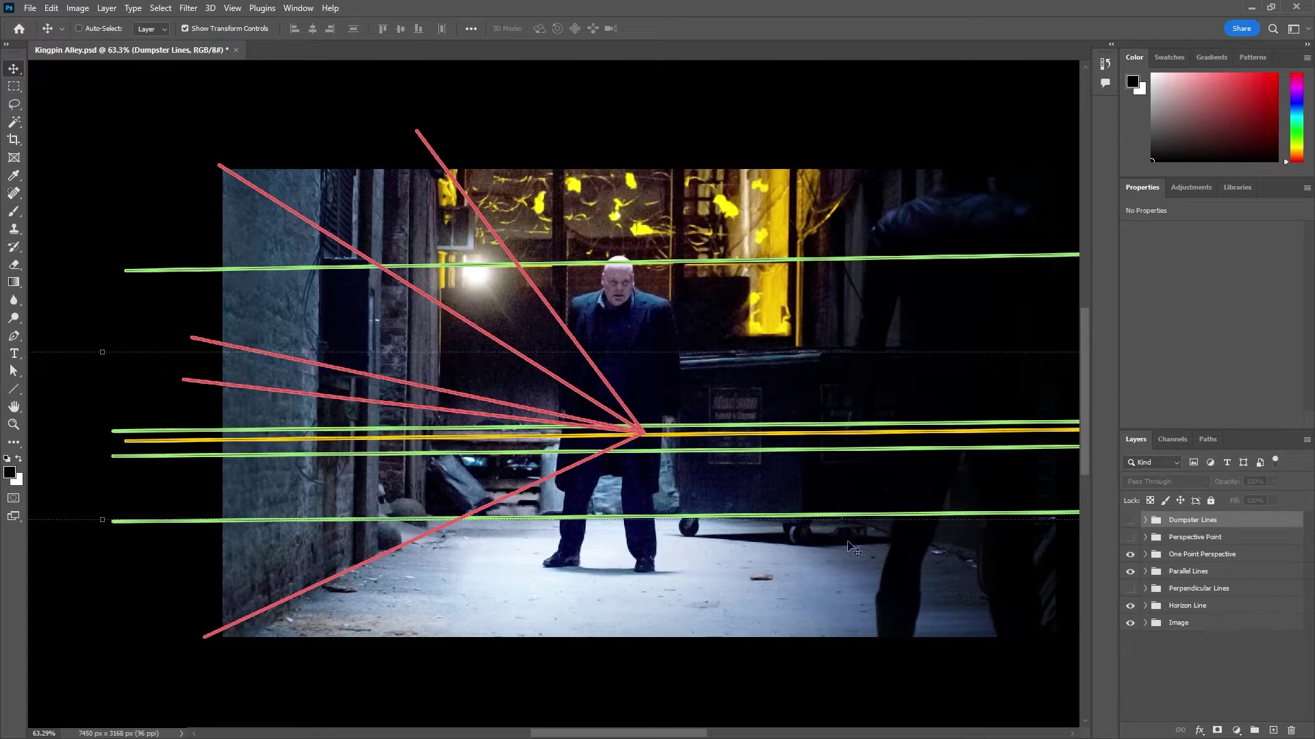
left_click(1129, 537)
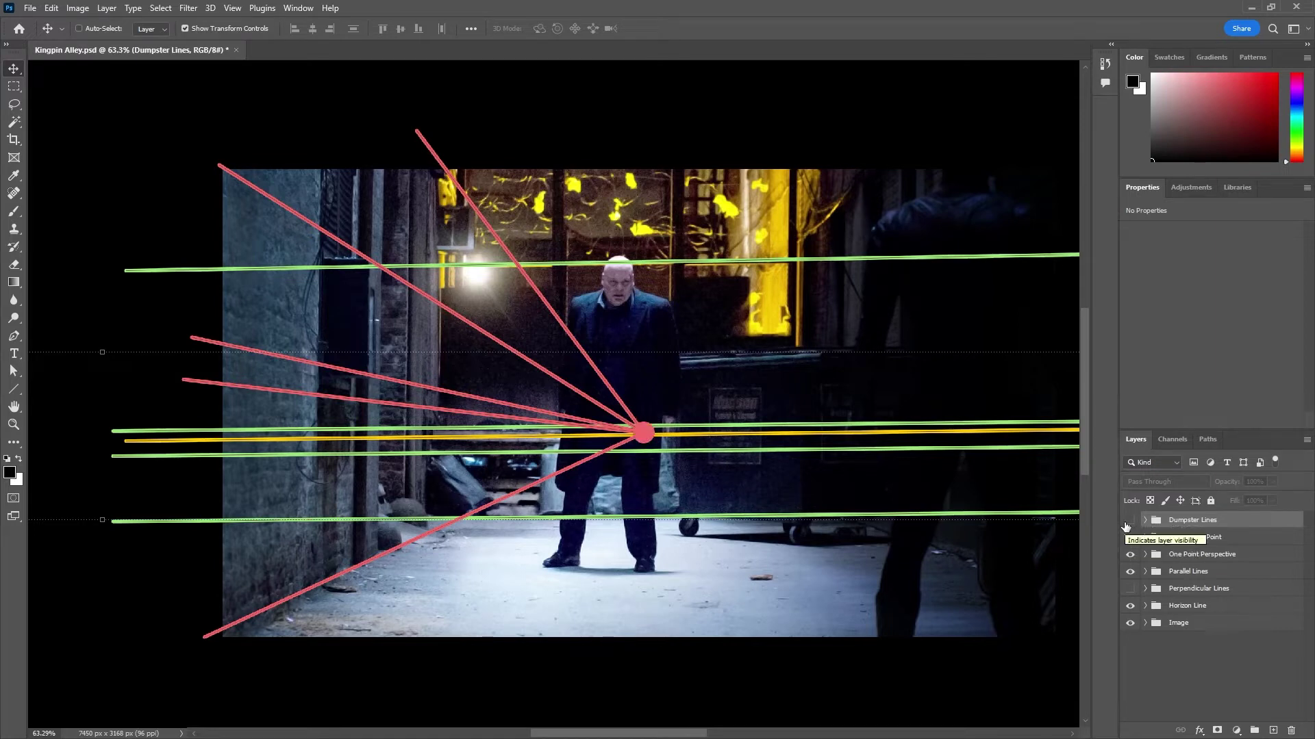
Step: Hide the perspective guide groups so that only the Image group is shown
left_click(1130, 589)
left_click(1130, 538)
left_click_drag(1130, 554, 1130, 606)
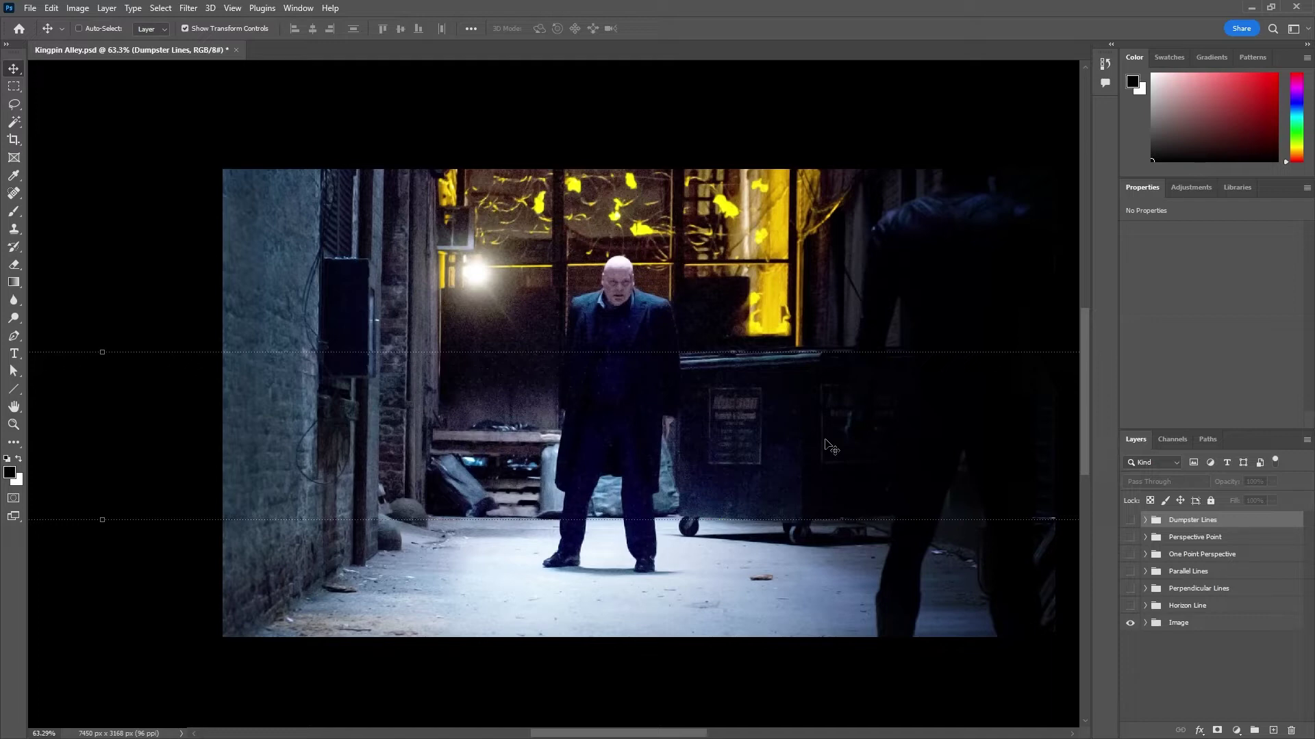
Step: Show the Dumpster Lines group and examine where its lines converge with the horizon beyond the alley image
left_click(1129, 520)
scroll(829, 473, "down", 1)
scroll(830, 452, "up", 1)
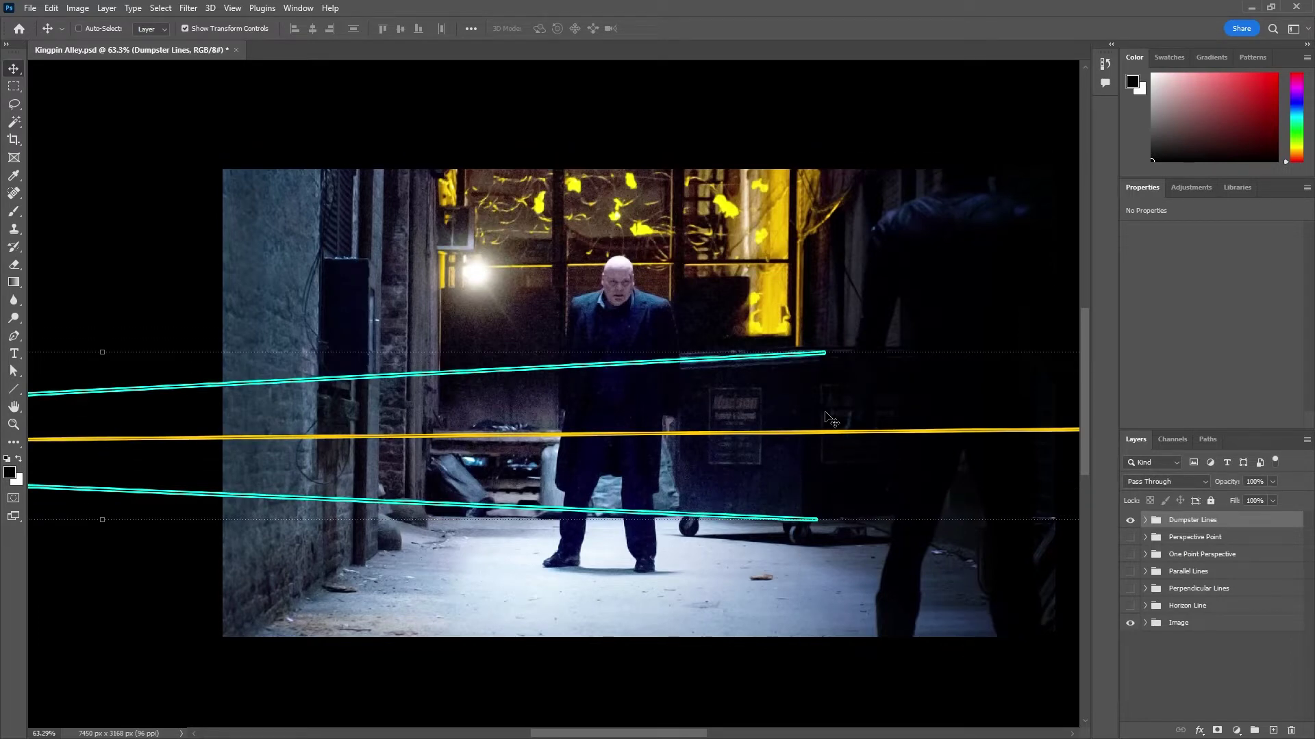
scroll(830, 419, "down", 5, "alt")
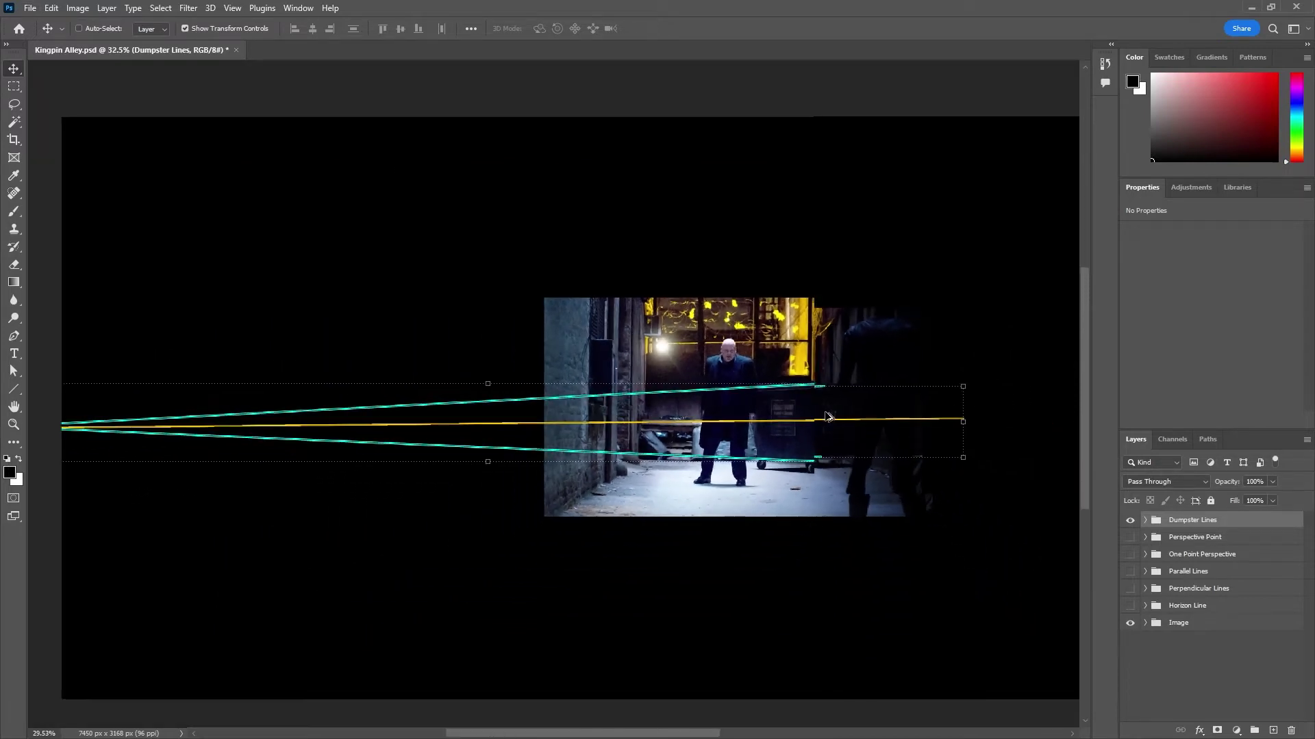
scroll(829, 417, "down", 1, "alt")
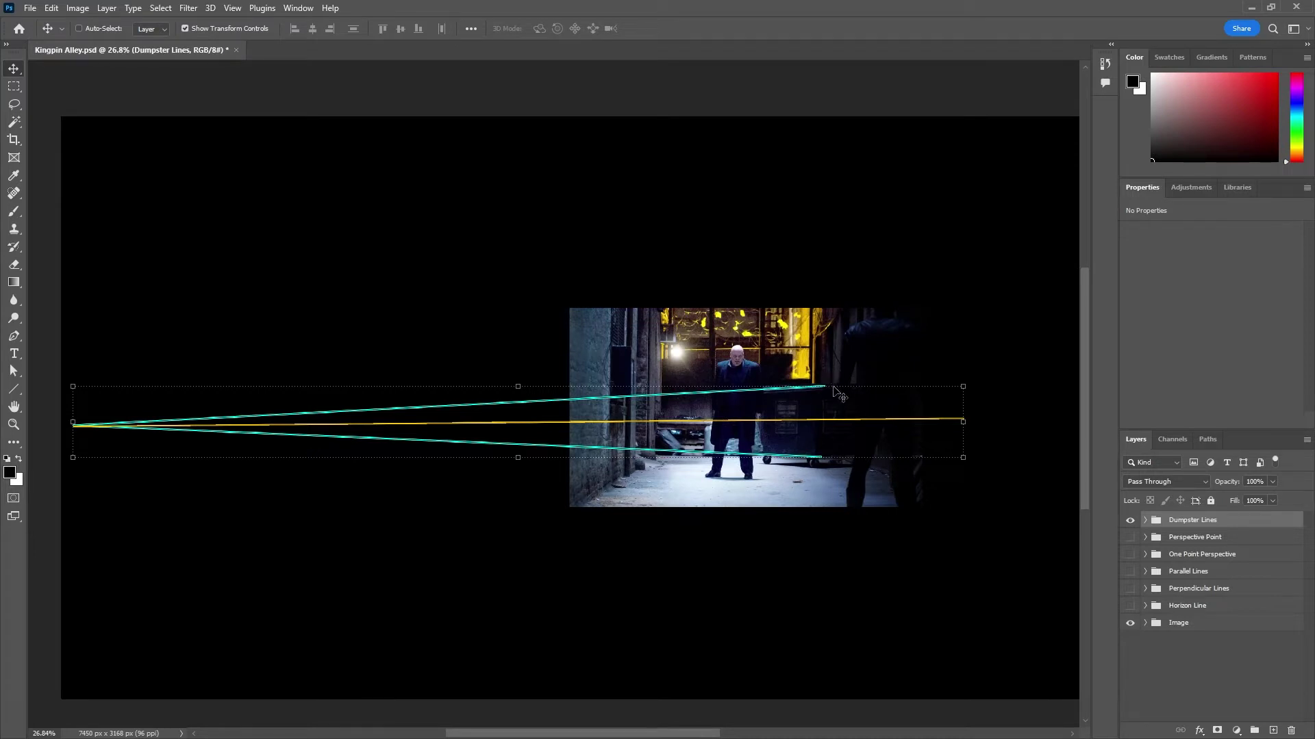
scroll(833, 386, "up", 3, "alt")
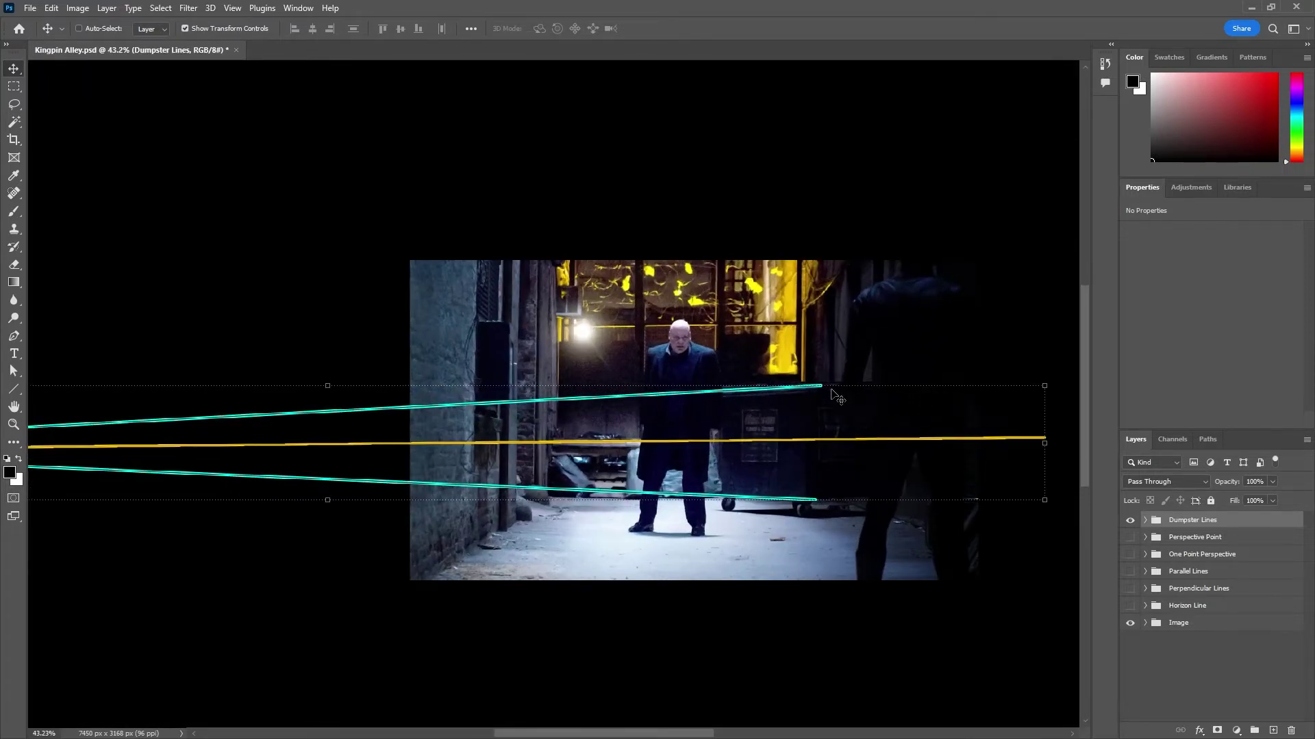
scroll(832, 391, "down", 3, "alt")
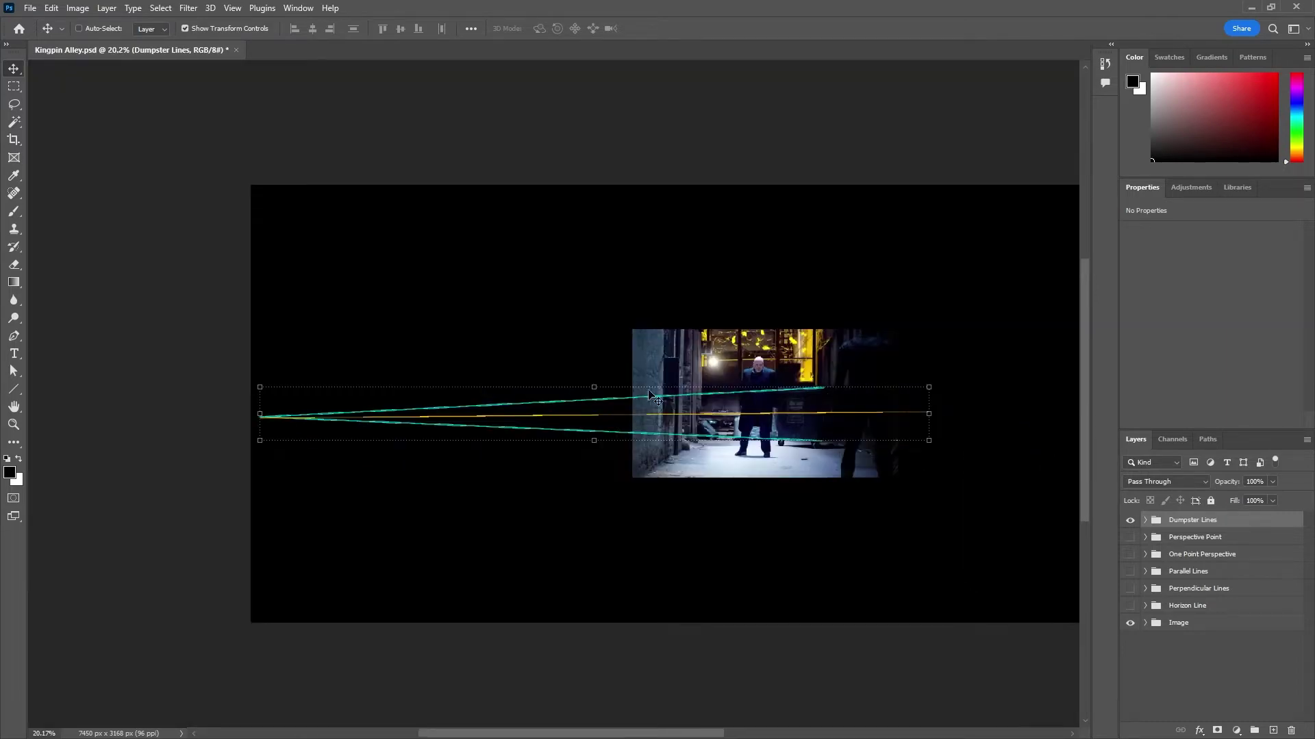
scroll(787, 411, "up", 4, "alt")
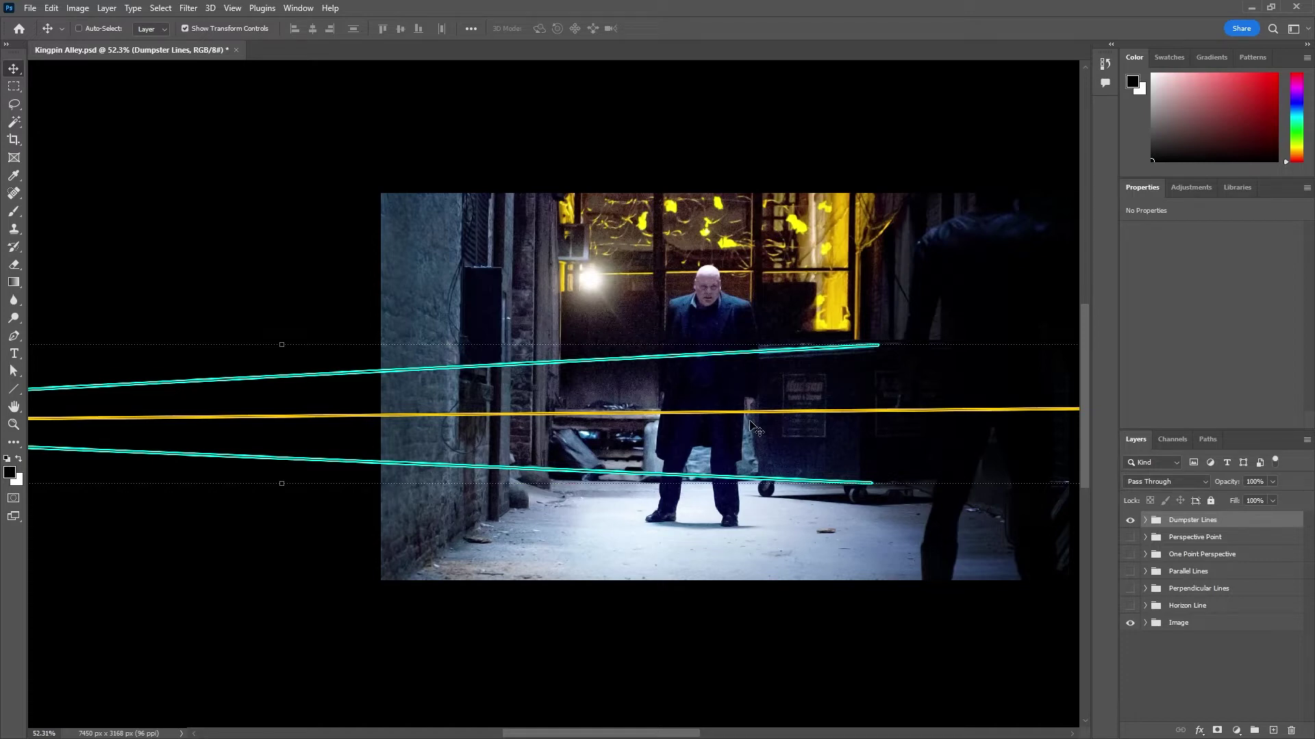
key("ctrl+comma")
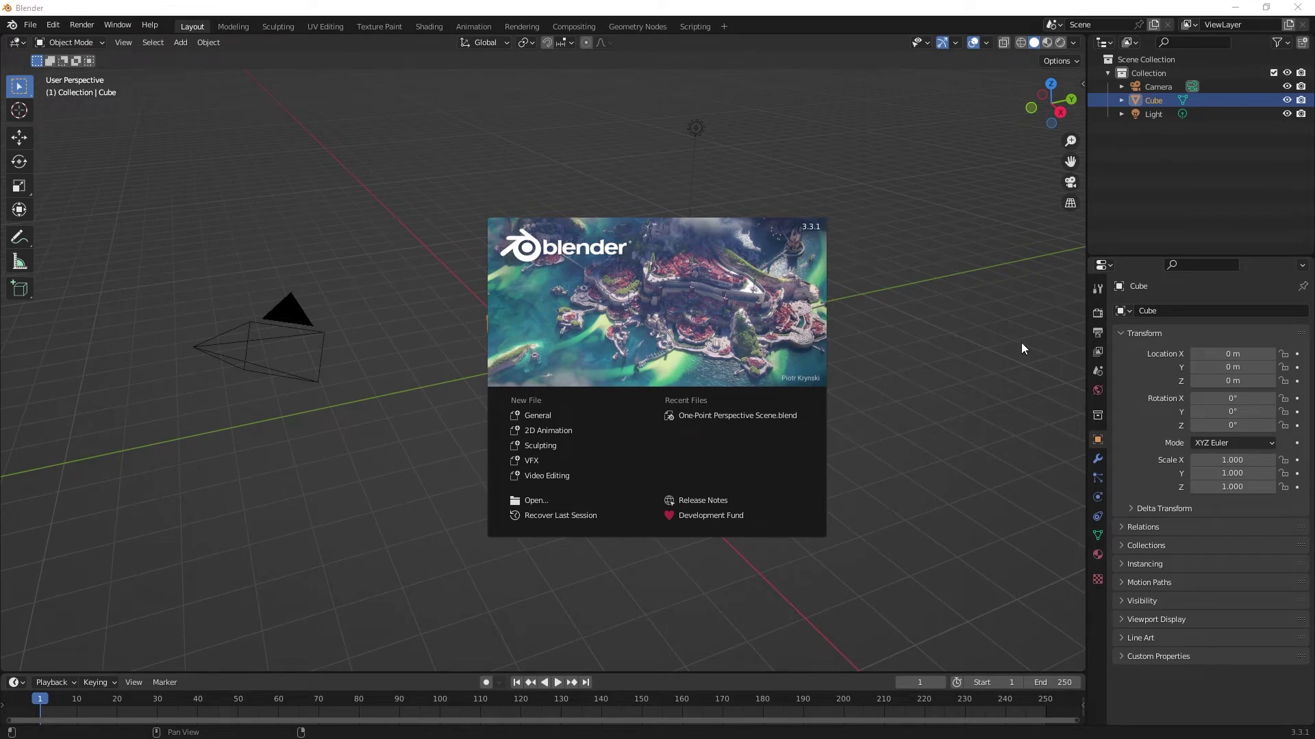
Step: In Blender, create a new 2D Animation file and switch the Stroke object to Object Mode
left_click(527, 430)
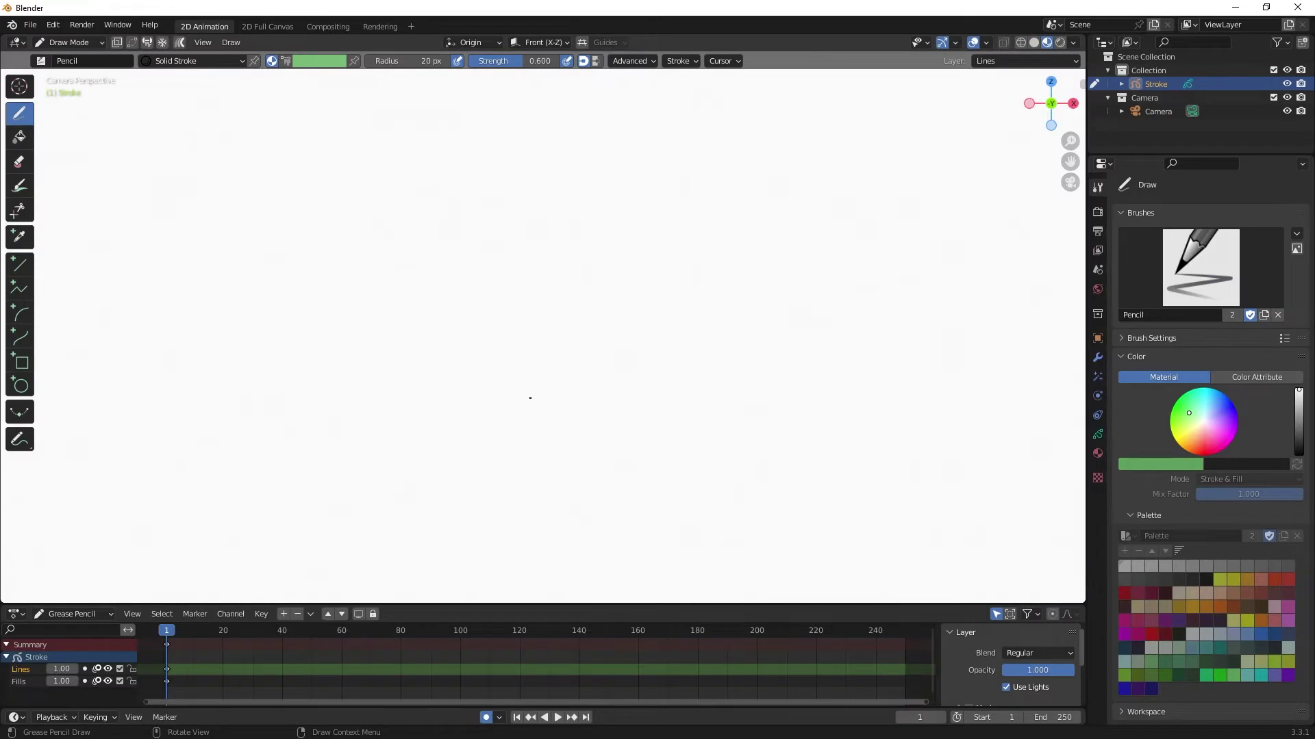
scroll(530, 398, "down", 3)
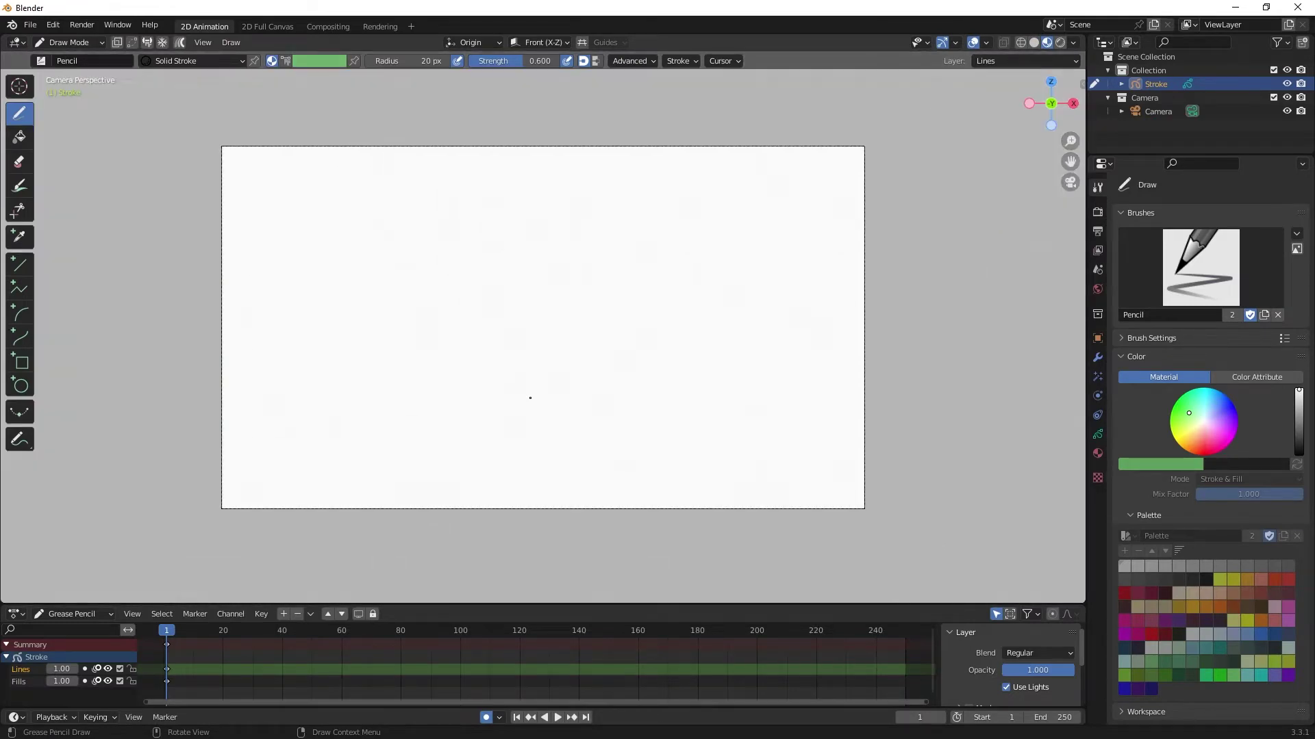
scroll(530, 397, "up", 1)
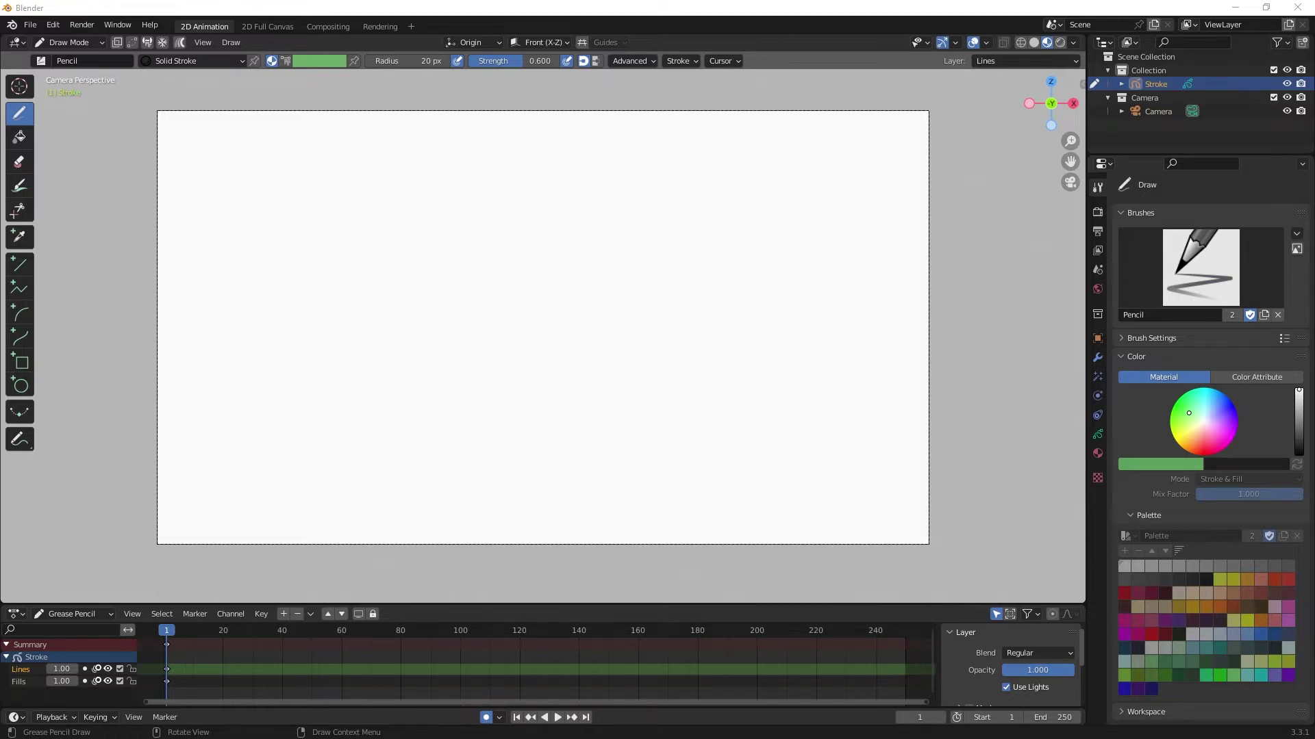
scroll(295, 245, "down", 1)
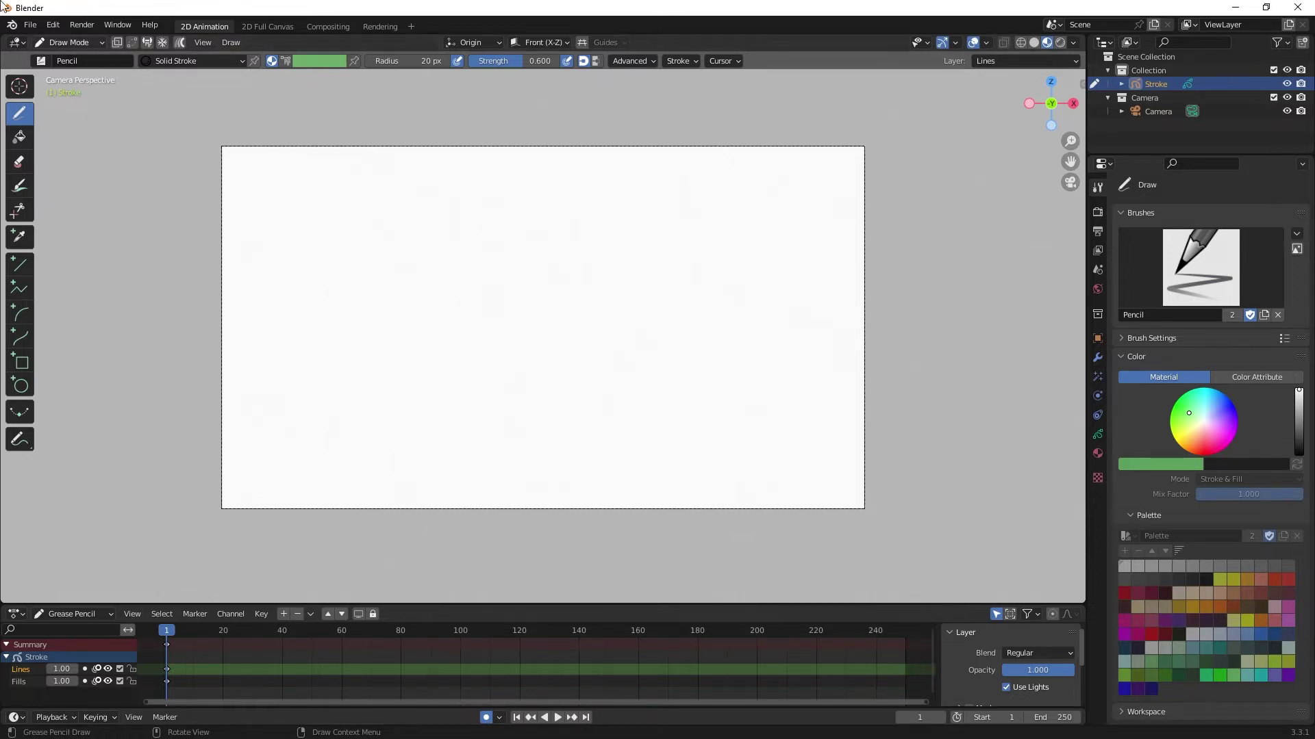
left_click(75, 43)
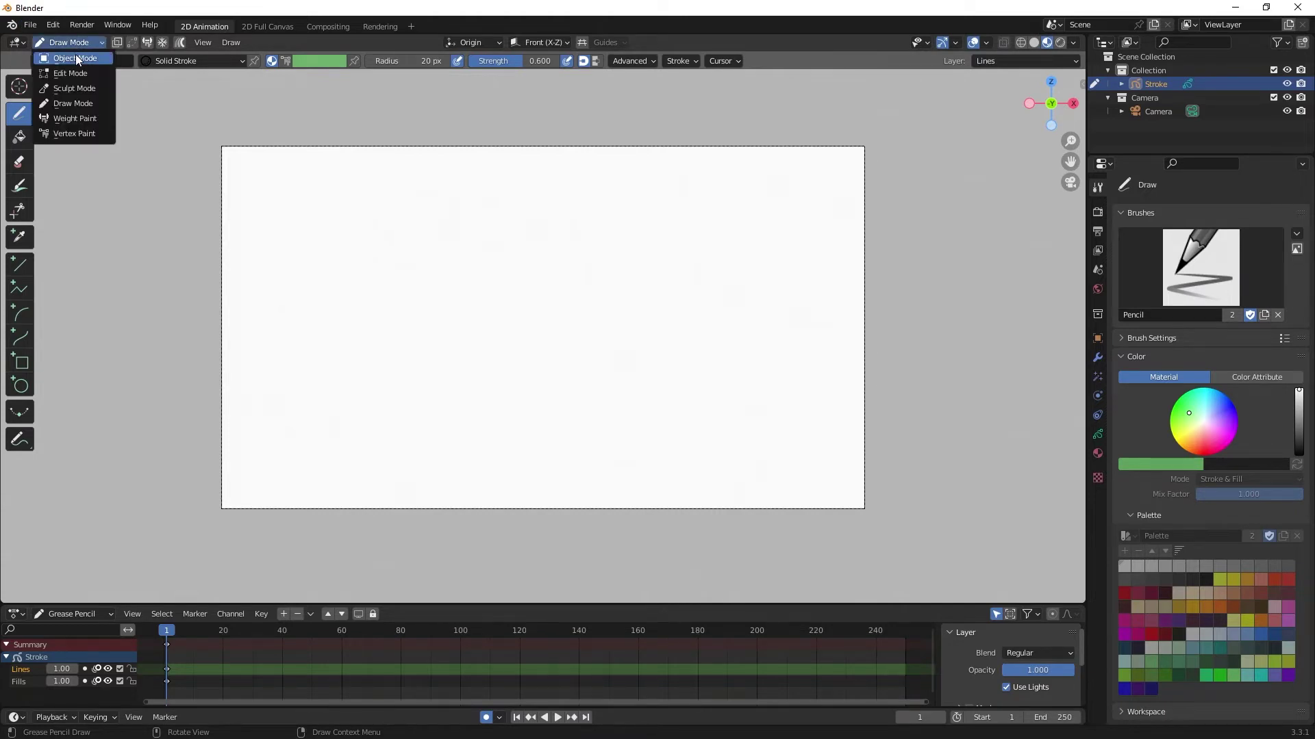
left_click(75, 57)
key("shift+a")
mouse_move(364, 203)
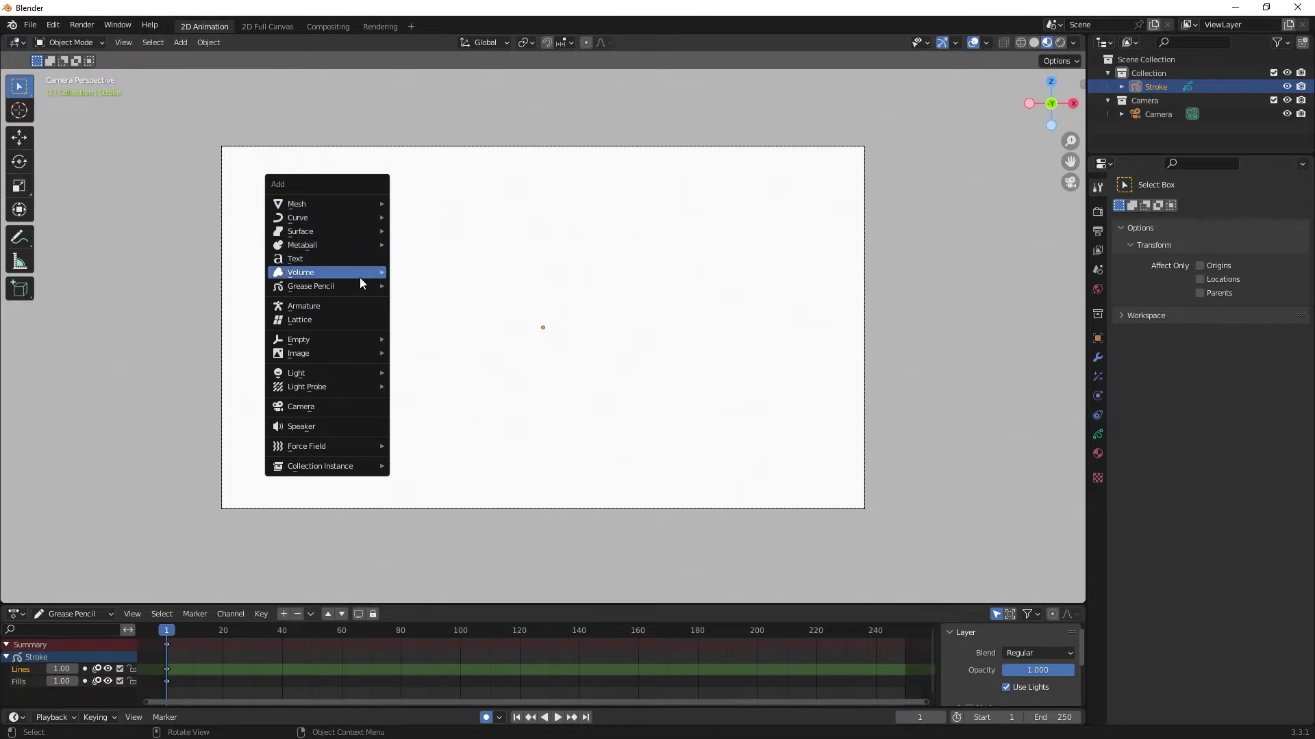
mouse_move(341, 348)
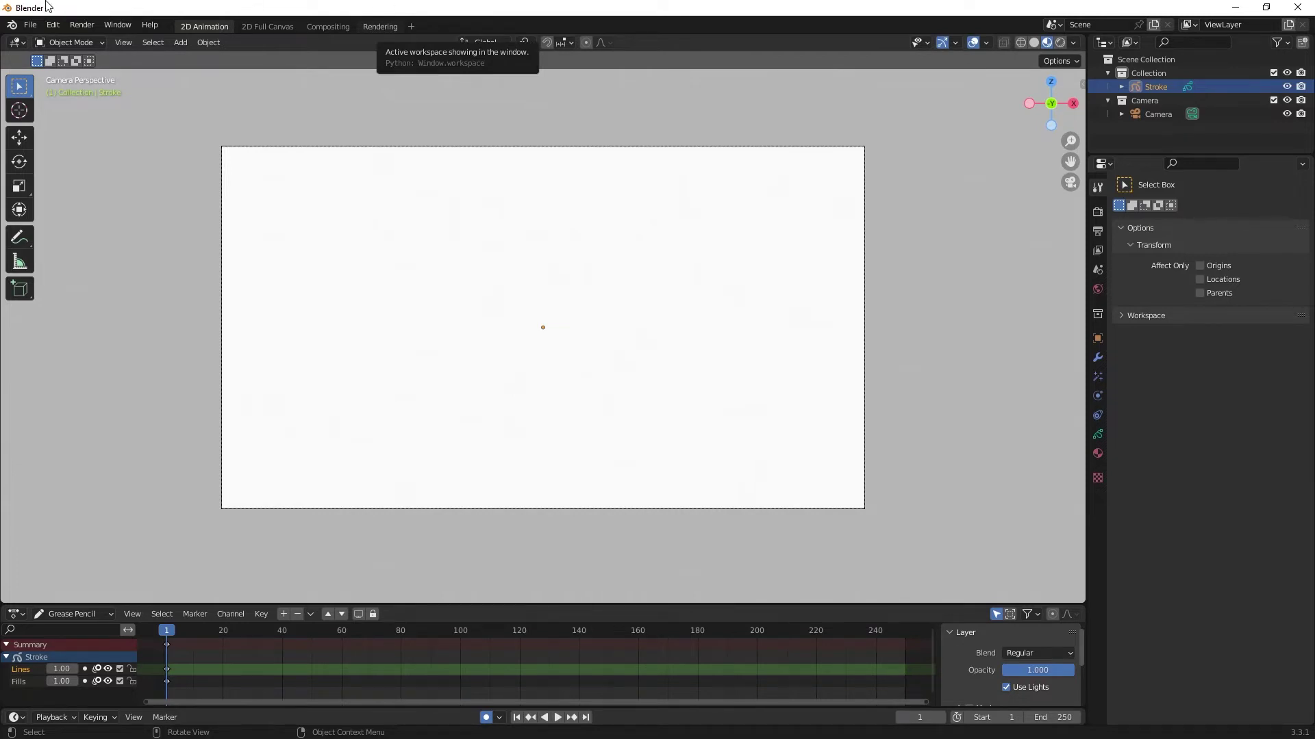
Step: Find the Import Images as Planes add-on by searching for "plane" in the preferences and enable it
left_click(67, 27)
mouse_move(53, 26)
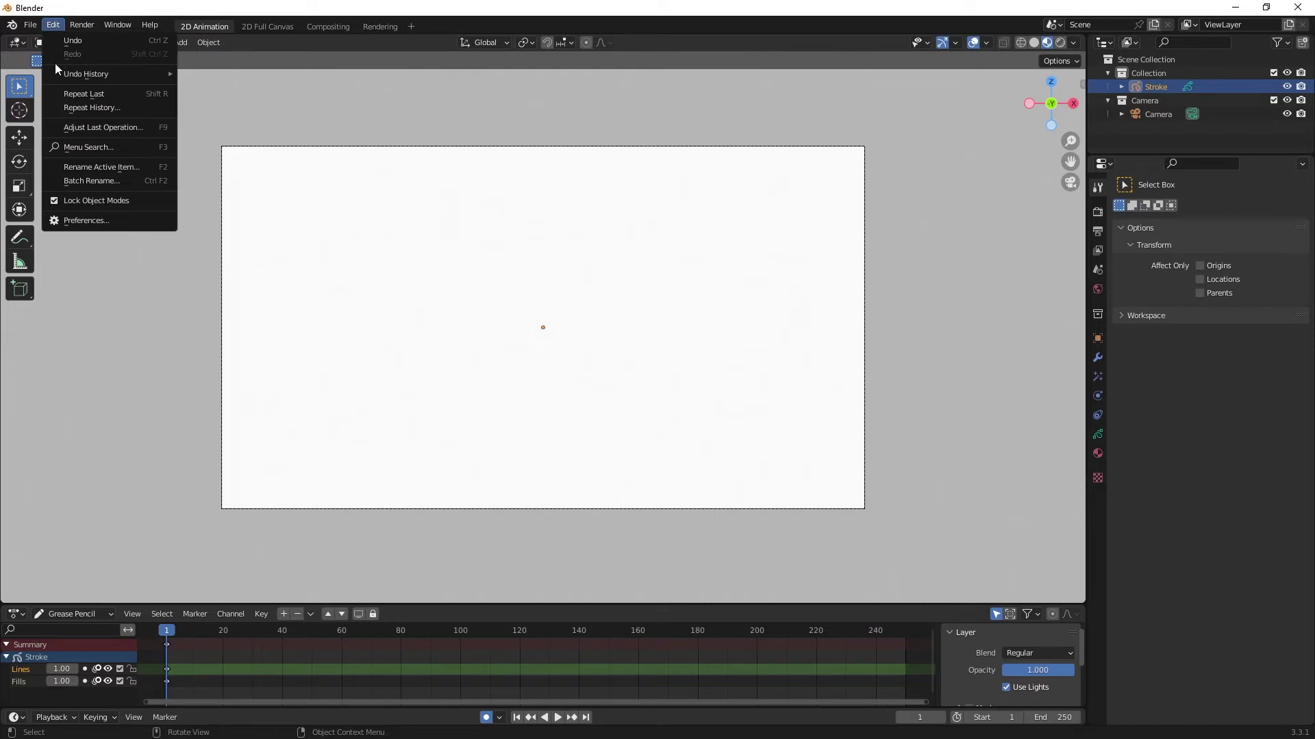
left_click(93, 221)
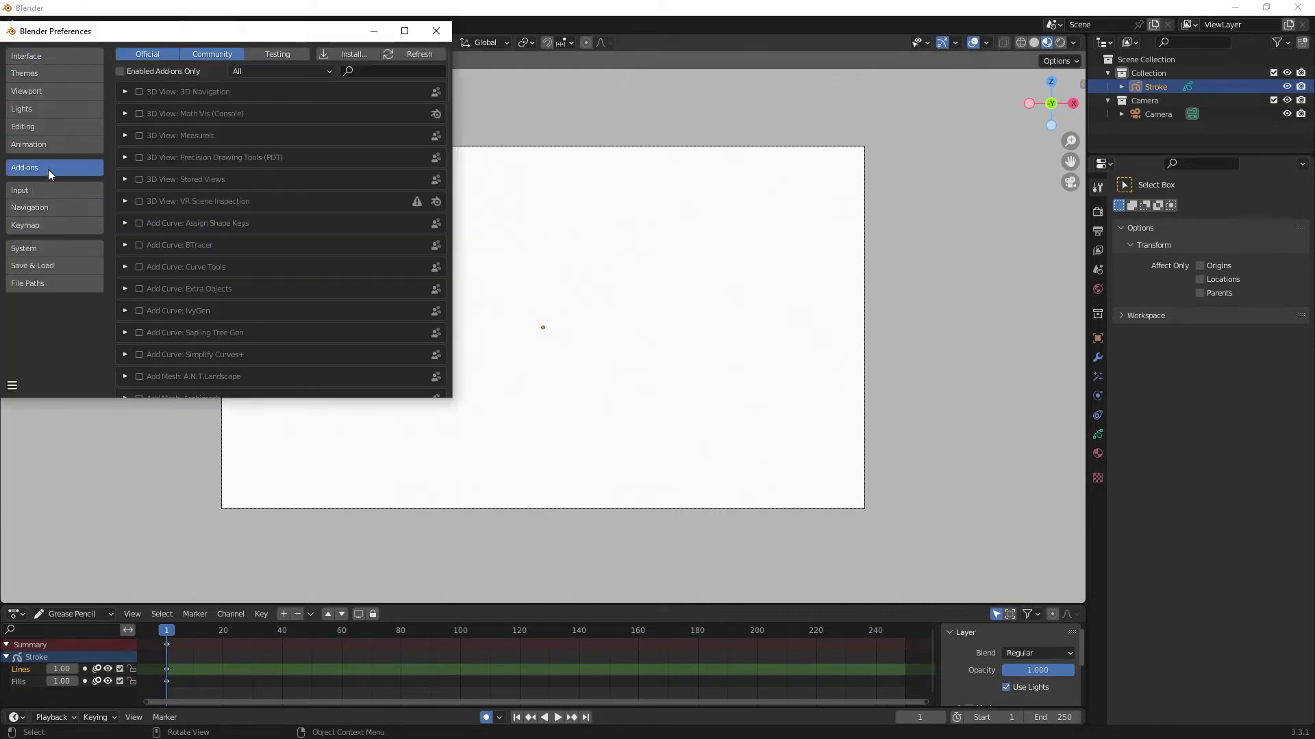
left_click(394, 71)
type("plane")
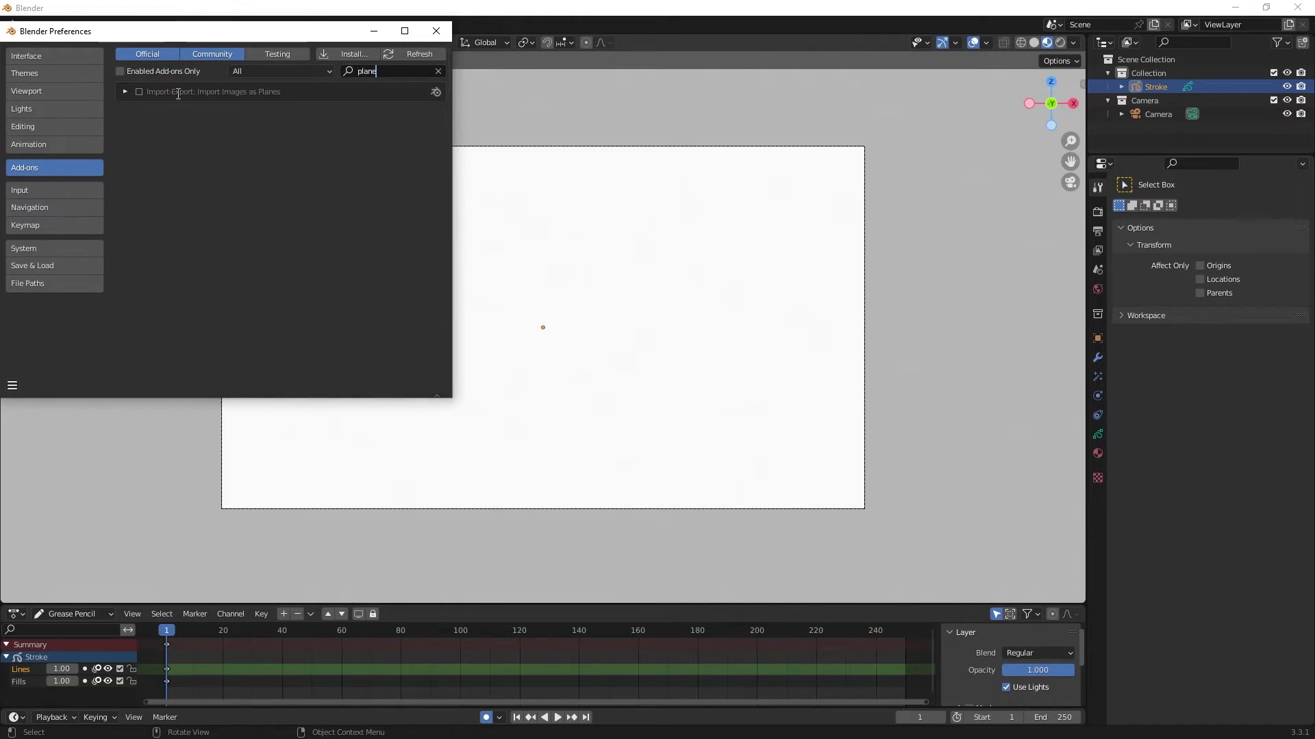
left_click(140, 92)
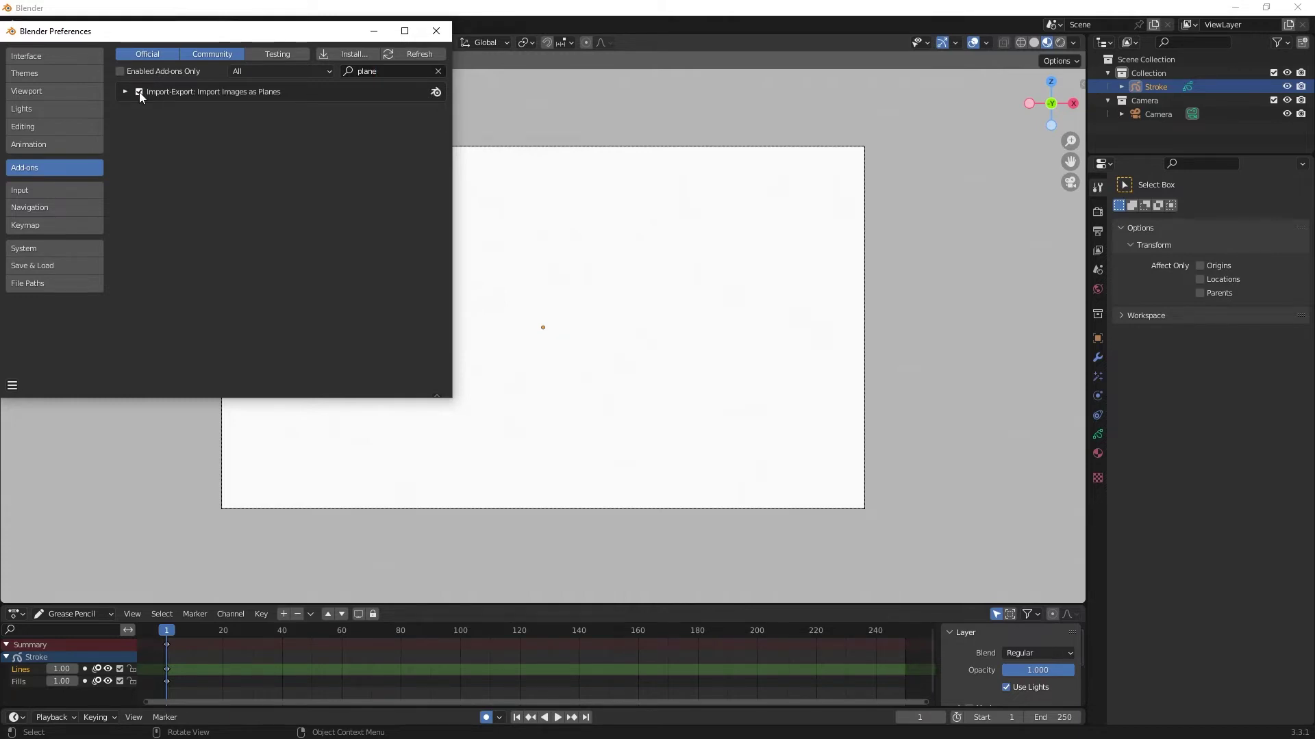
left_click(436, 30)
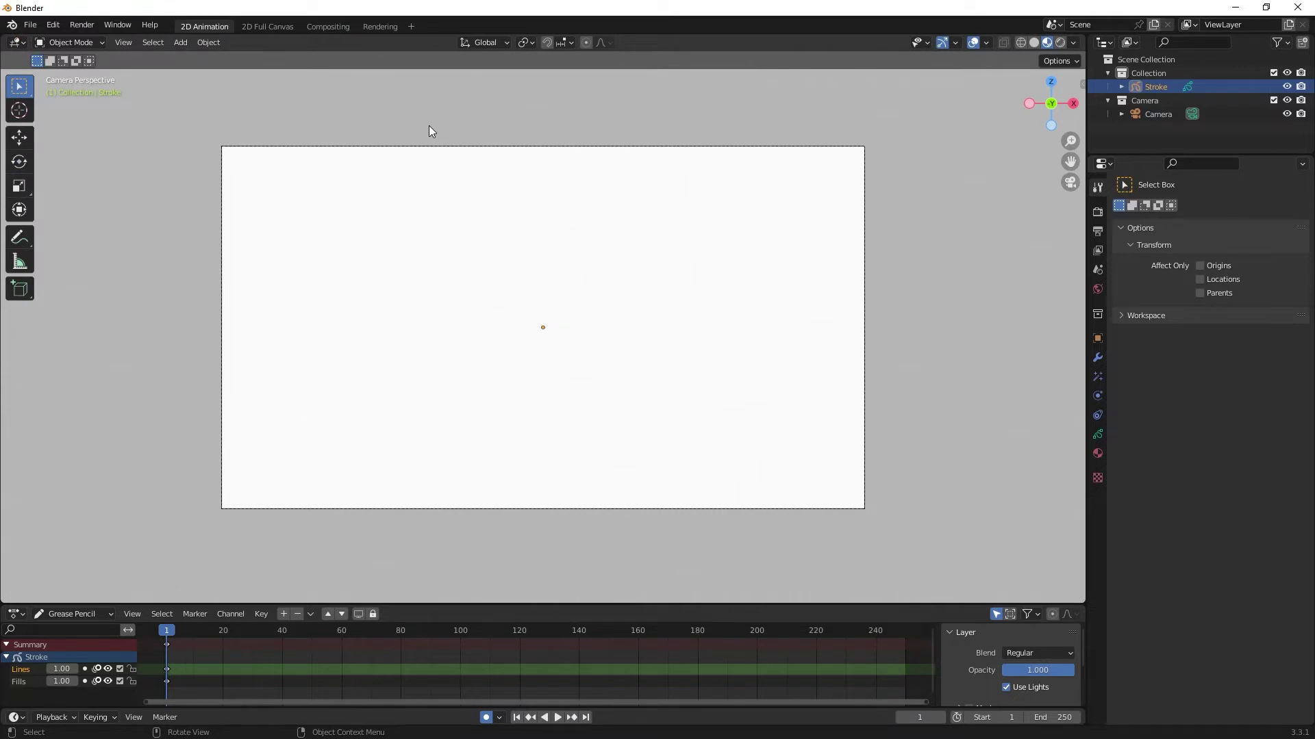
Step: Import the "Kingpin figure resized" image into the scene as a plane
key("shift+a")
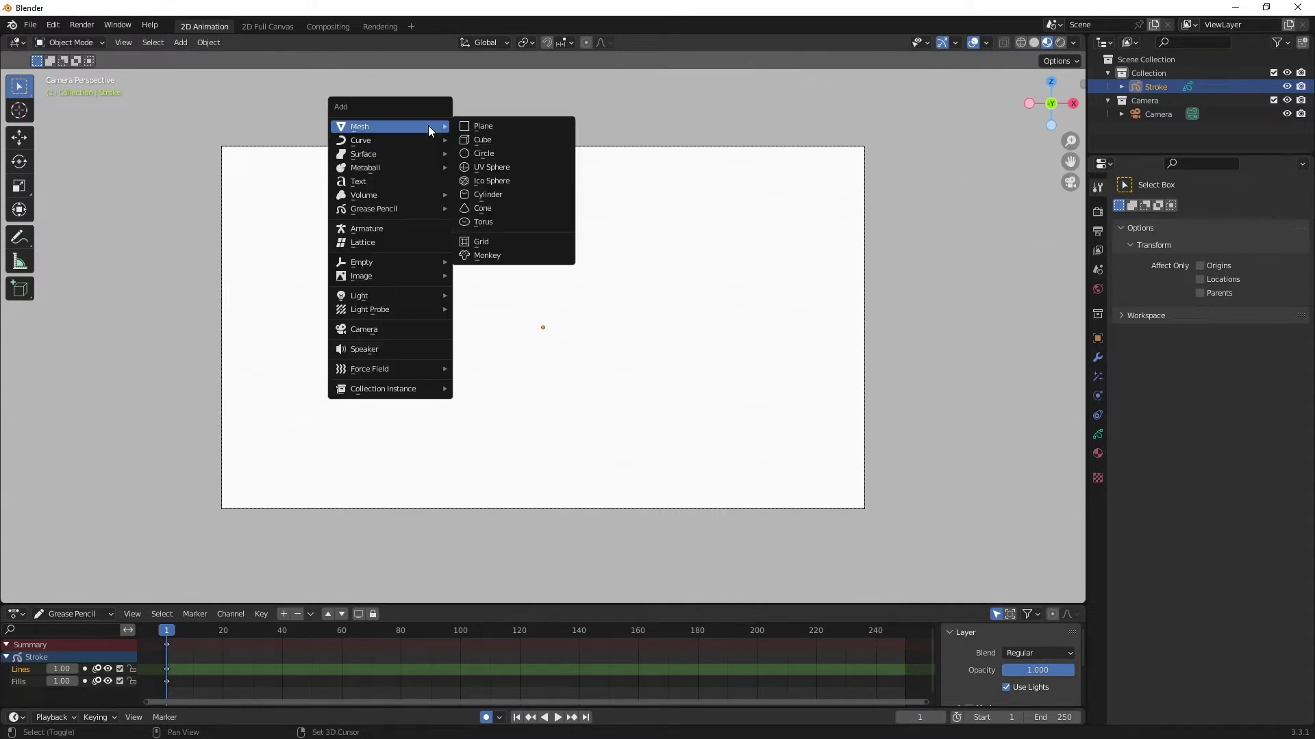
mouse_move(403, 277)
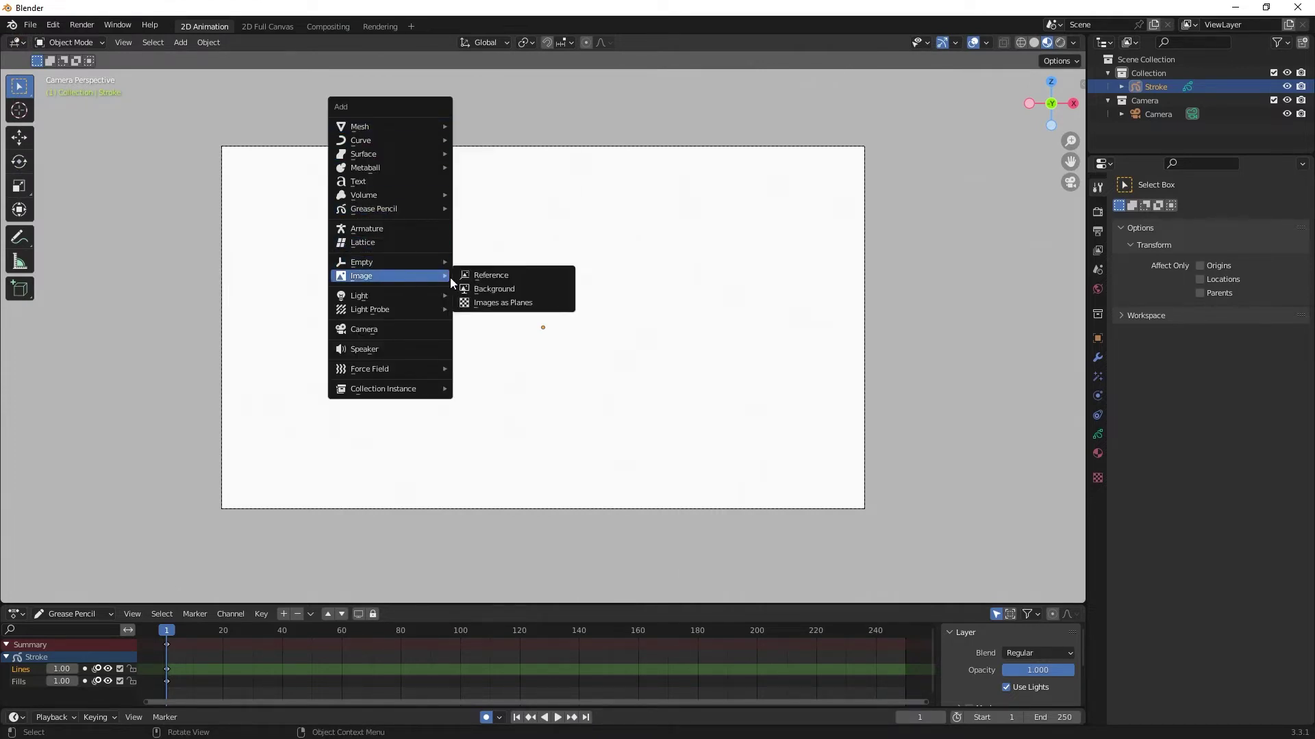
left_click(491, 303)
double_click(499, 280)
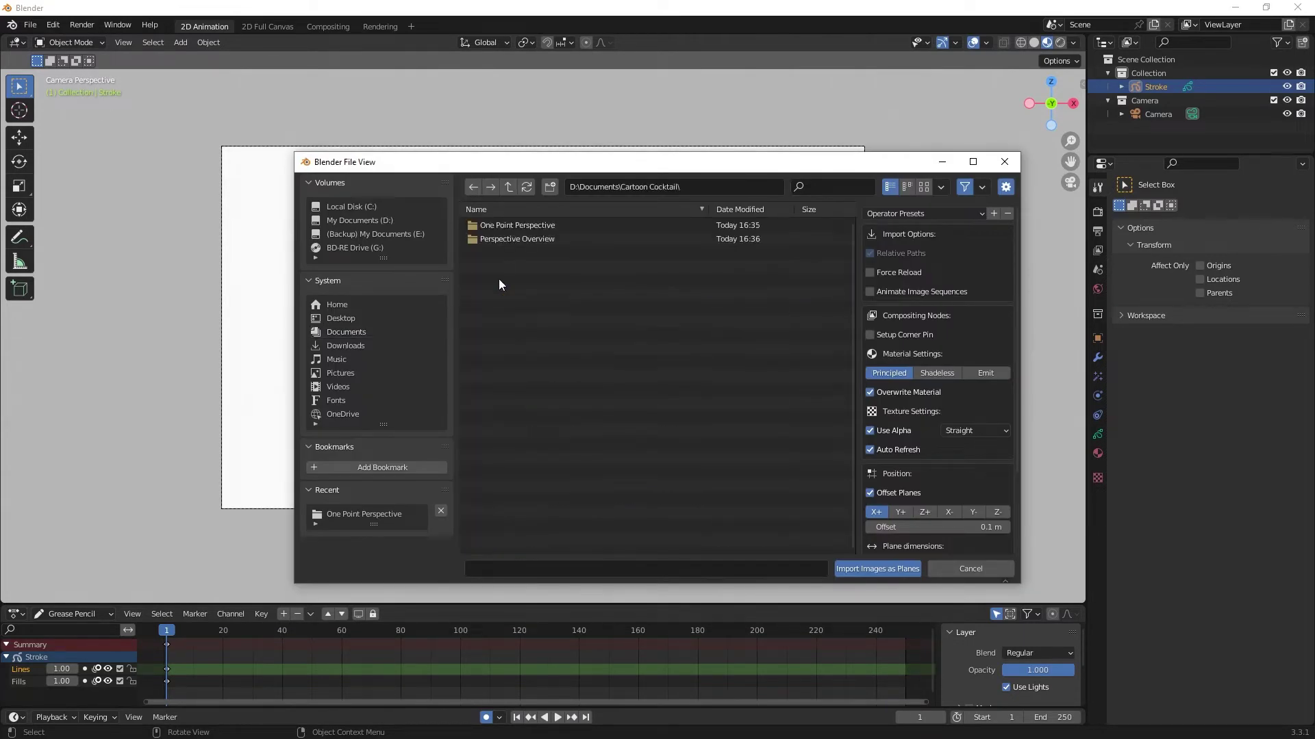
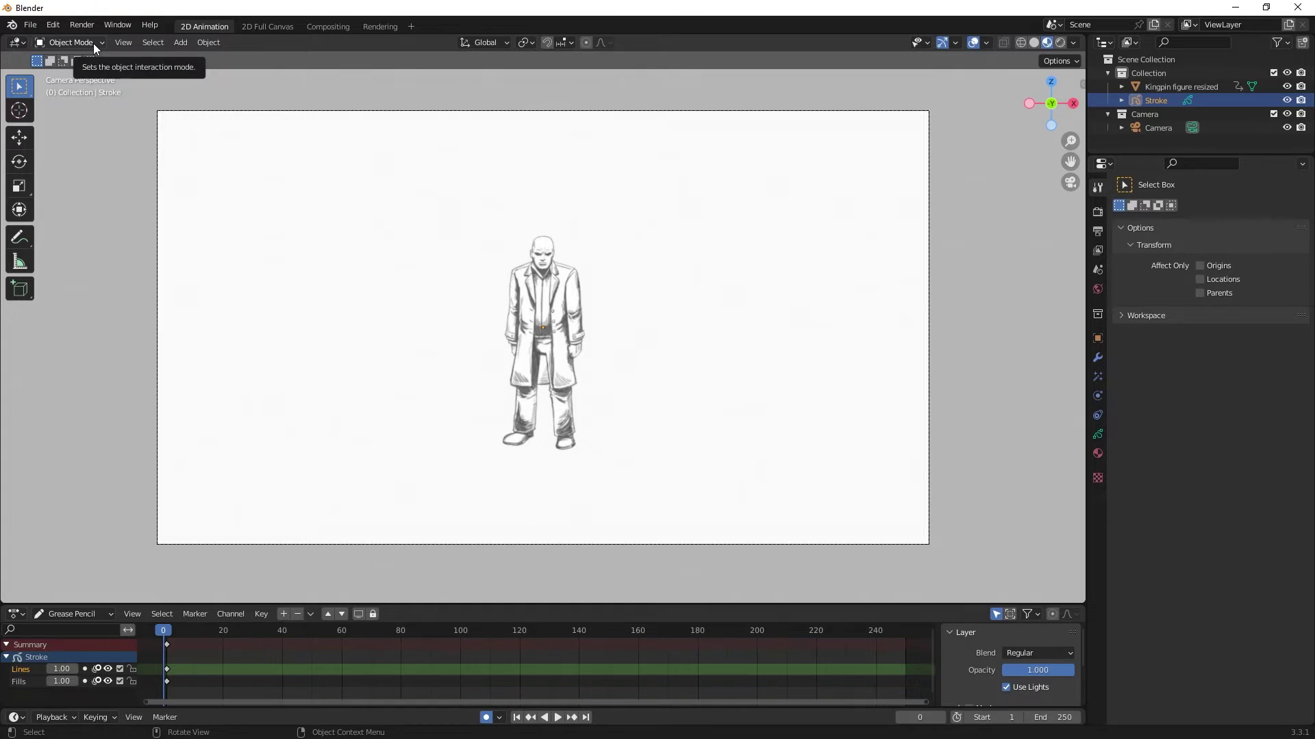
Step: Switch the Stroke object to Draw Mode and sketch a wavy pencil line across the figure, checking it in perspective
left_click(80, 105)
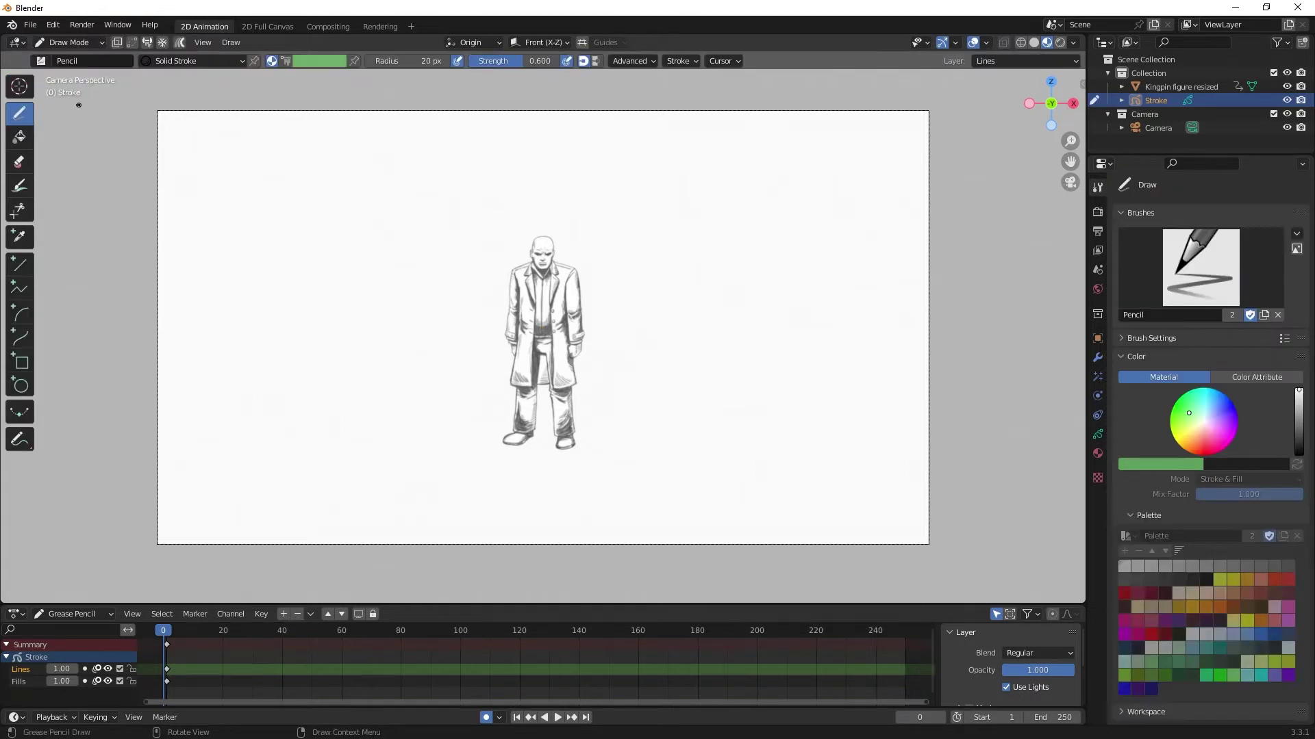
mouse_move(328, 296)
left_mouse_down()
mouse_move(428, 348)
mouse_move(658, 341)
mouse_move(800, 180)
left_mouse_up()
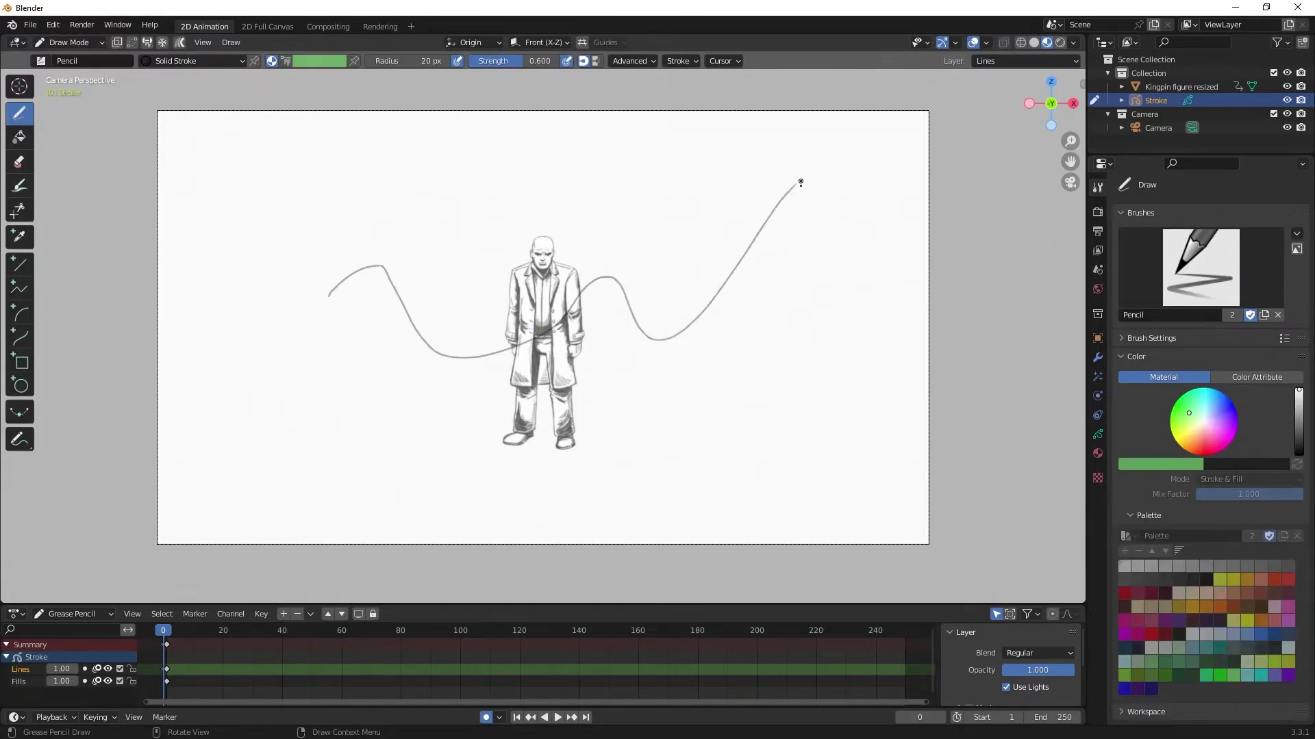
scroll(705, 274, "down", 1)
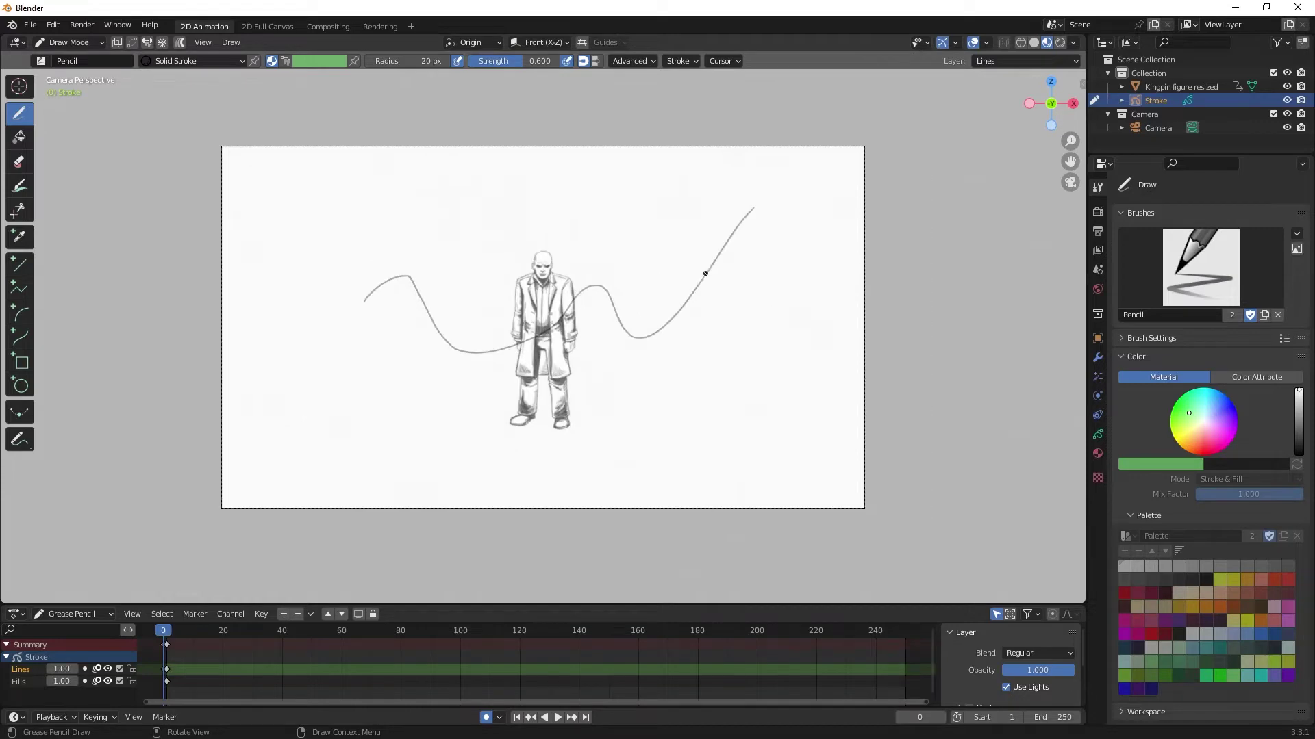
mouse_move(717, 260)
middle_mouse_down()
mouse_move(663, 294)
mouse_move(536, 329)
middle_mouse_up()
scroll(536, 330, "up", 4)
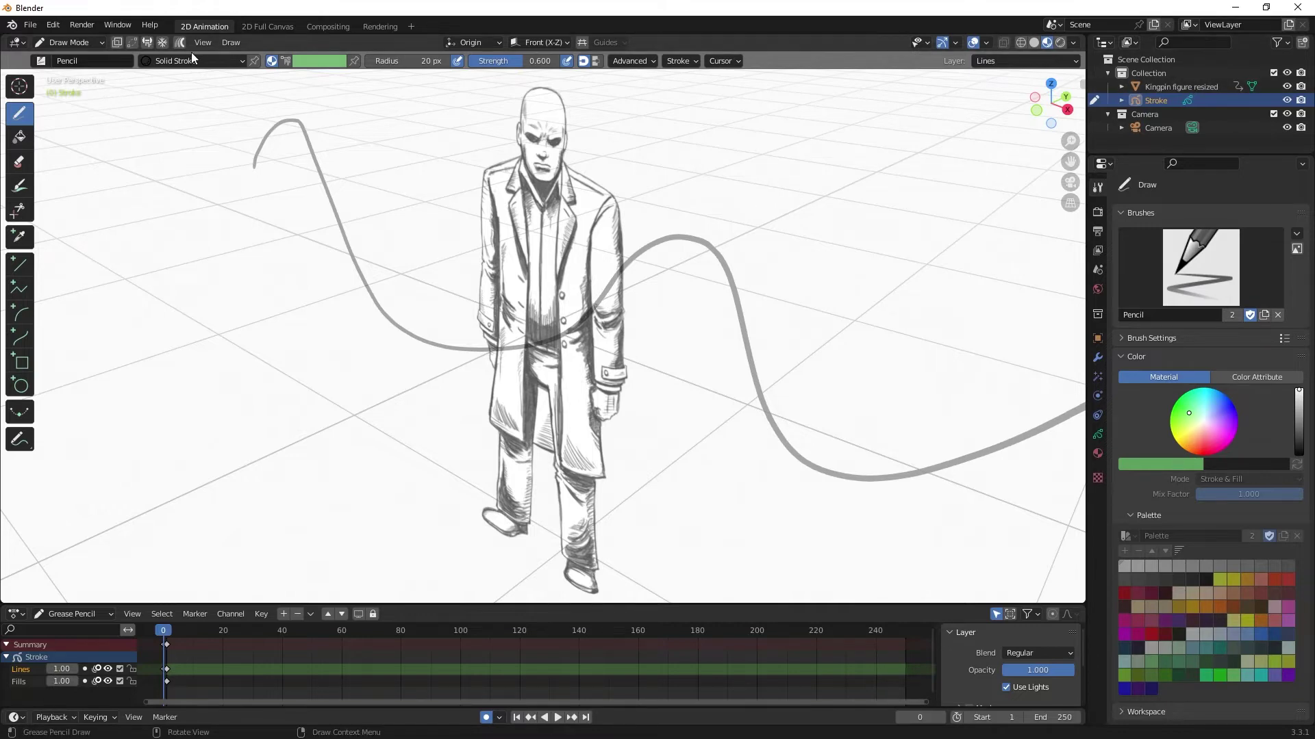
Step: Switch to Object Mode and move the Kingpin figure plane forward along the global Y axis, in front of the wavy line
left_click(72, 42)
left_click(88, 59)
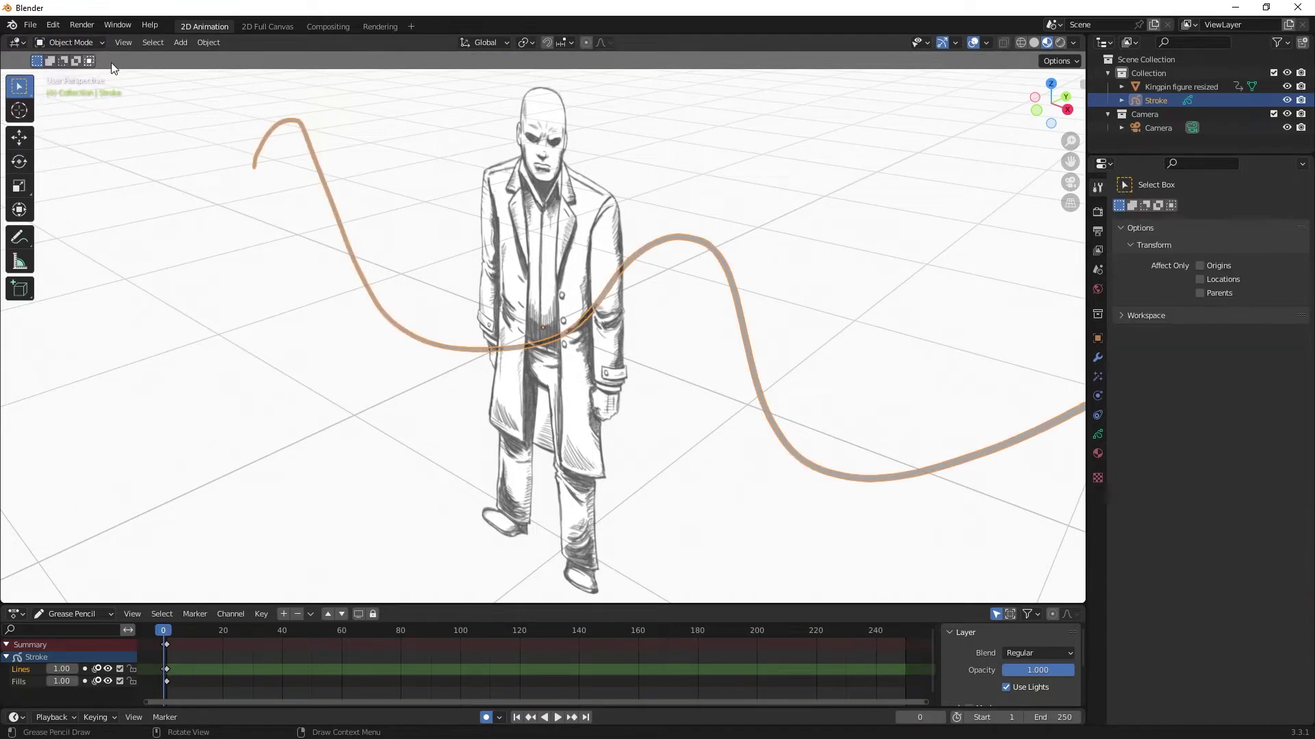
left_click(1172, 87)
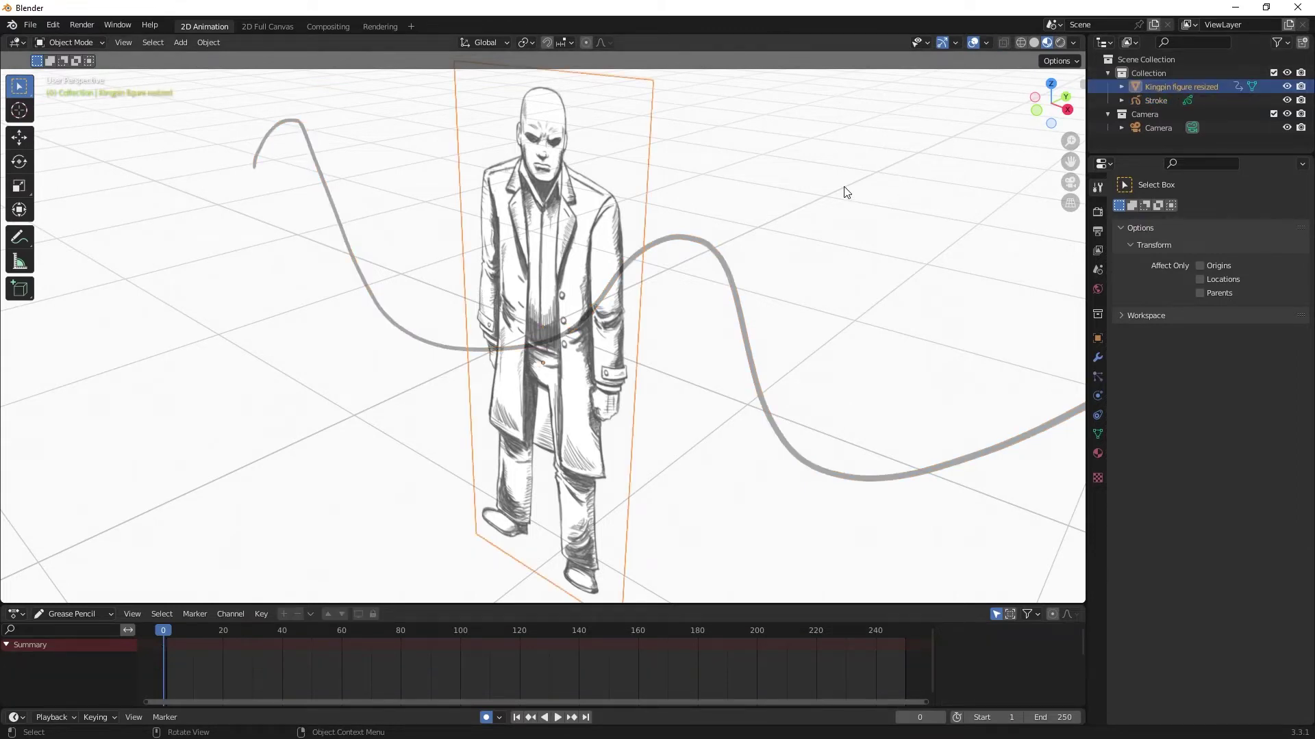
key("g")
key("y")
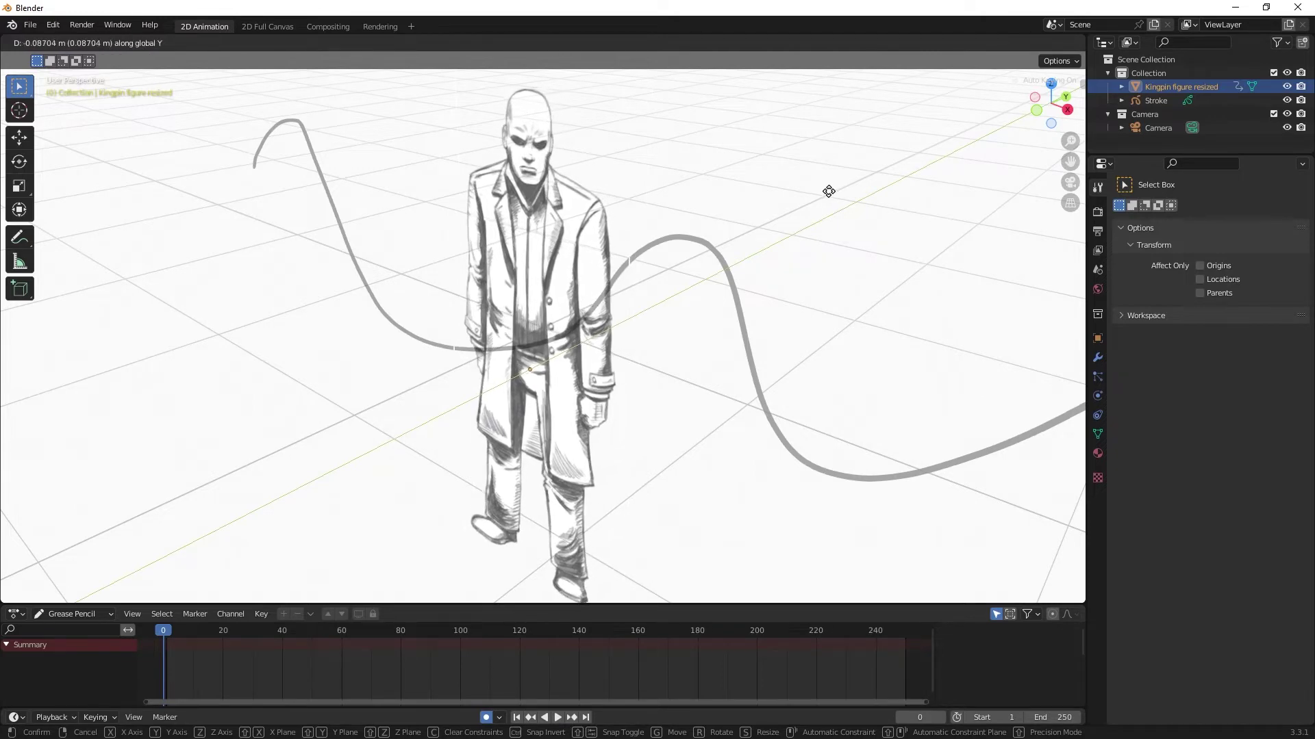
left_click(778, 214)
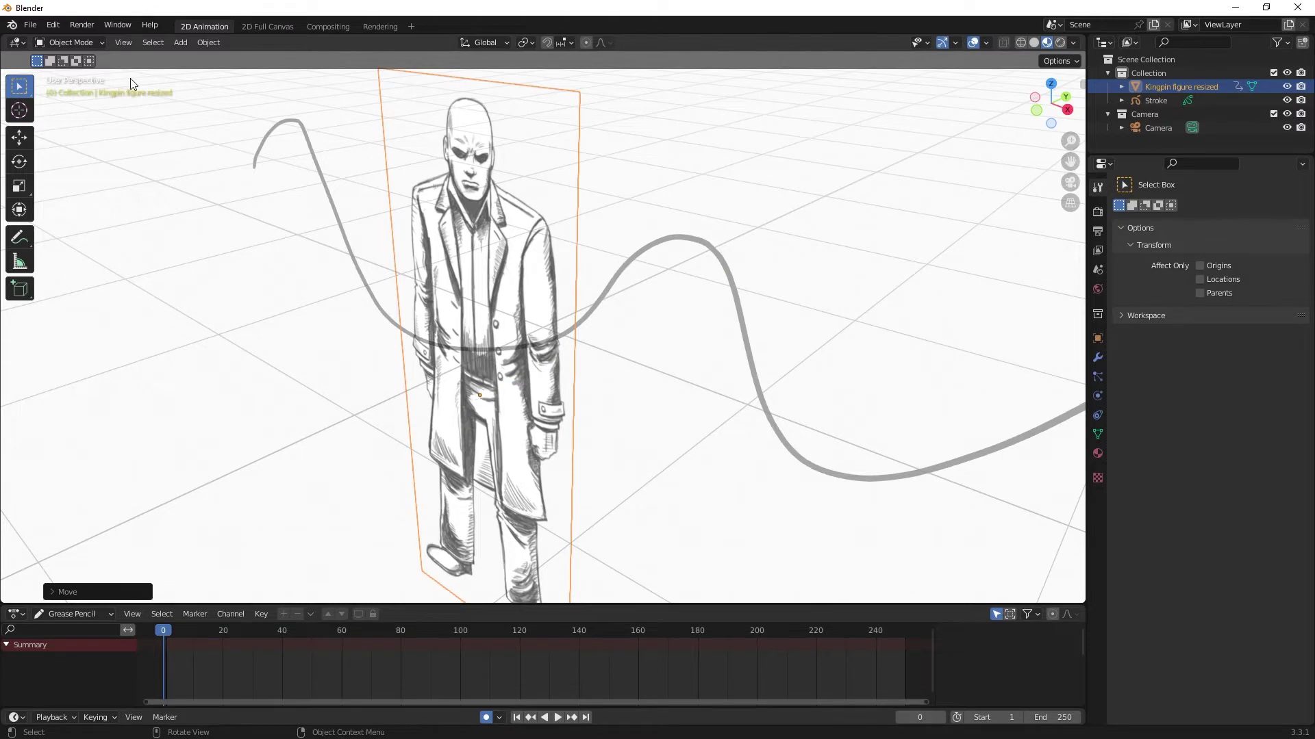
Step: Switch the Stroke object to Draw Mode and view the figure and wavy line through the camera
left_click(1167, 103)
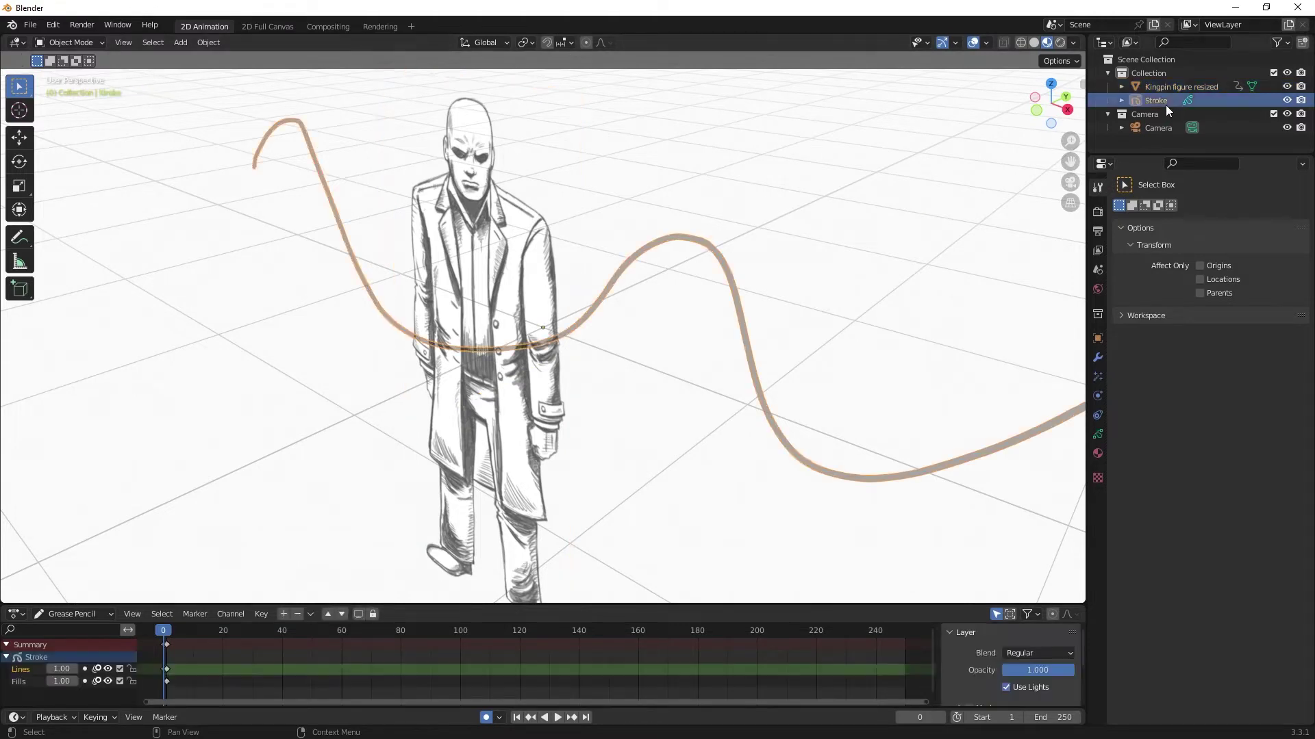
left_click(81, 44)
left_click(73, 103)
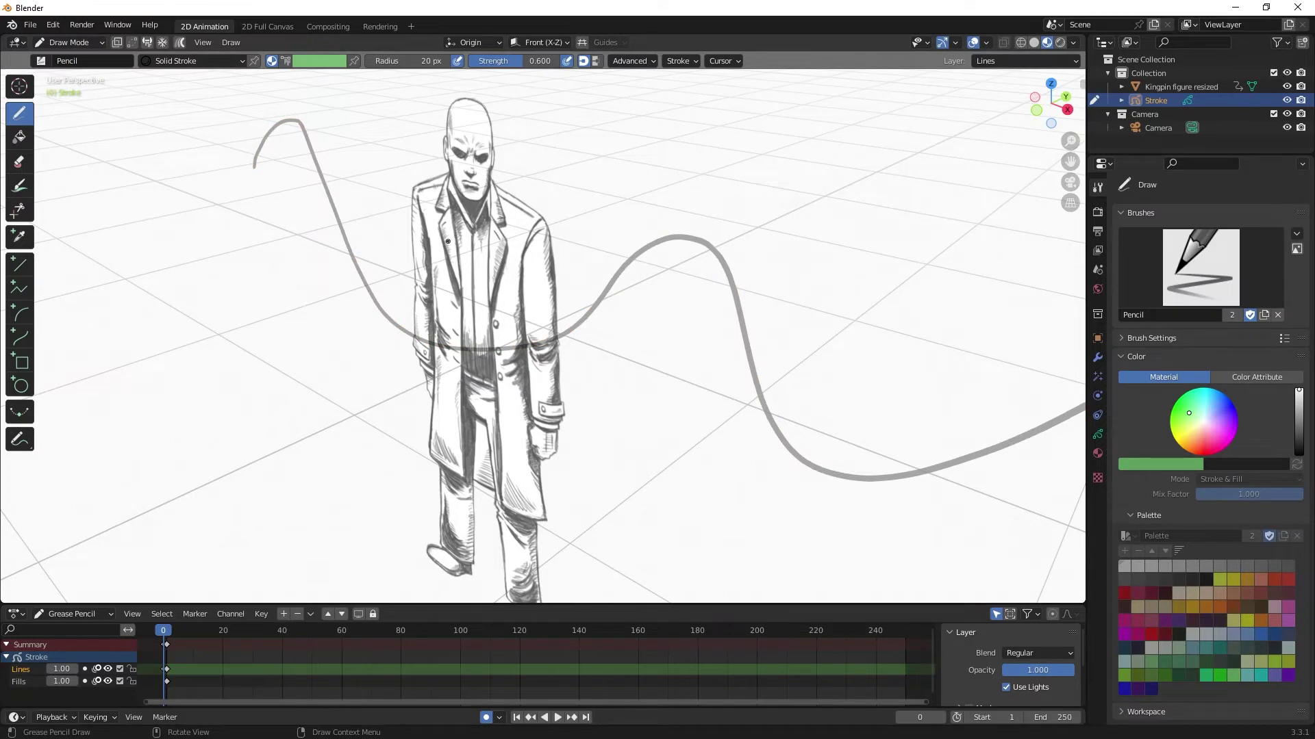
key("KP_0")
scroll(510, 332, "up", 3)
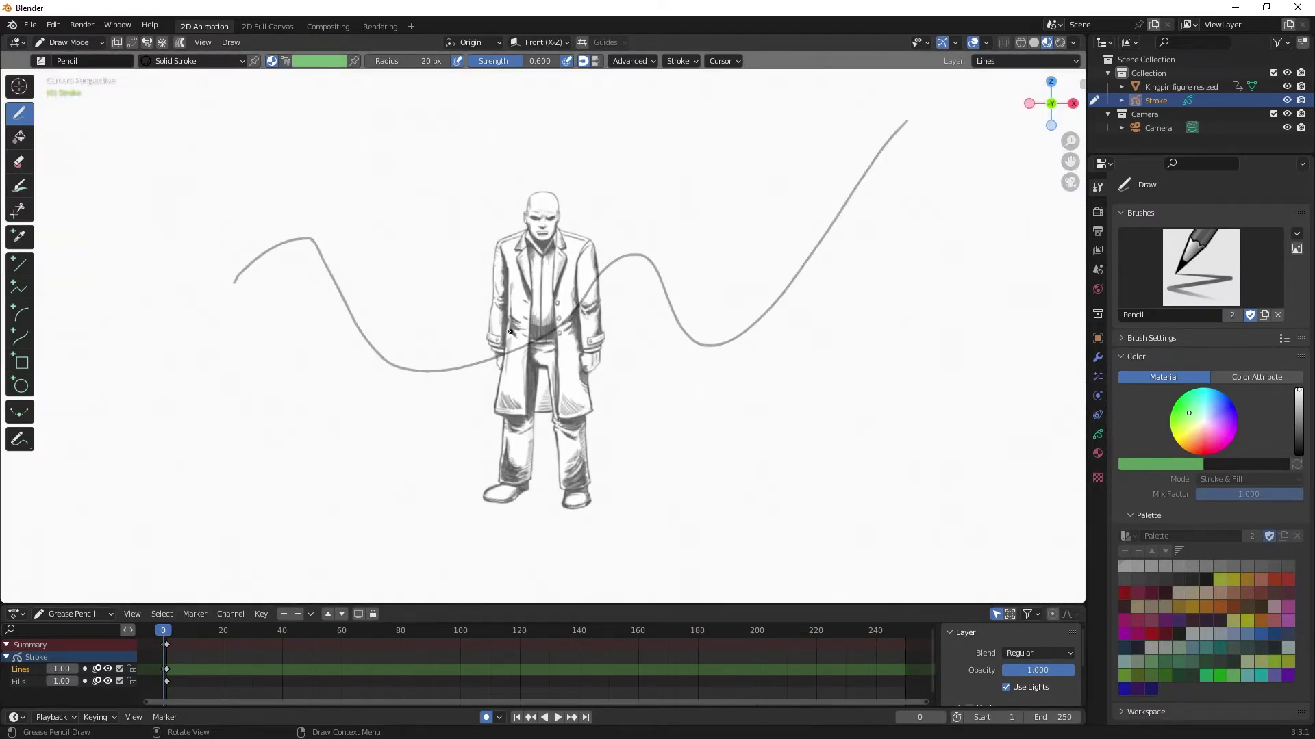
Step: Return to Object Mode and set the Kingpin figure plane's material Blend Mode to Alpha Clip
left_click(1166, 90)
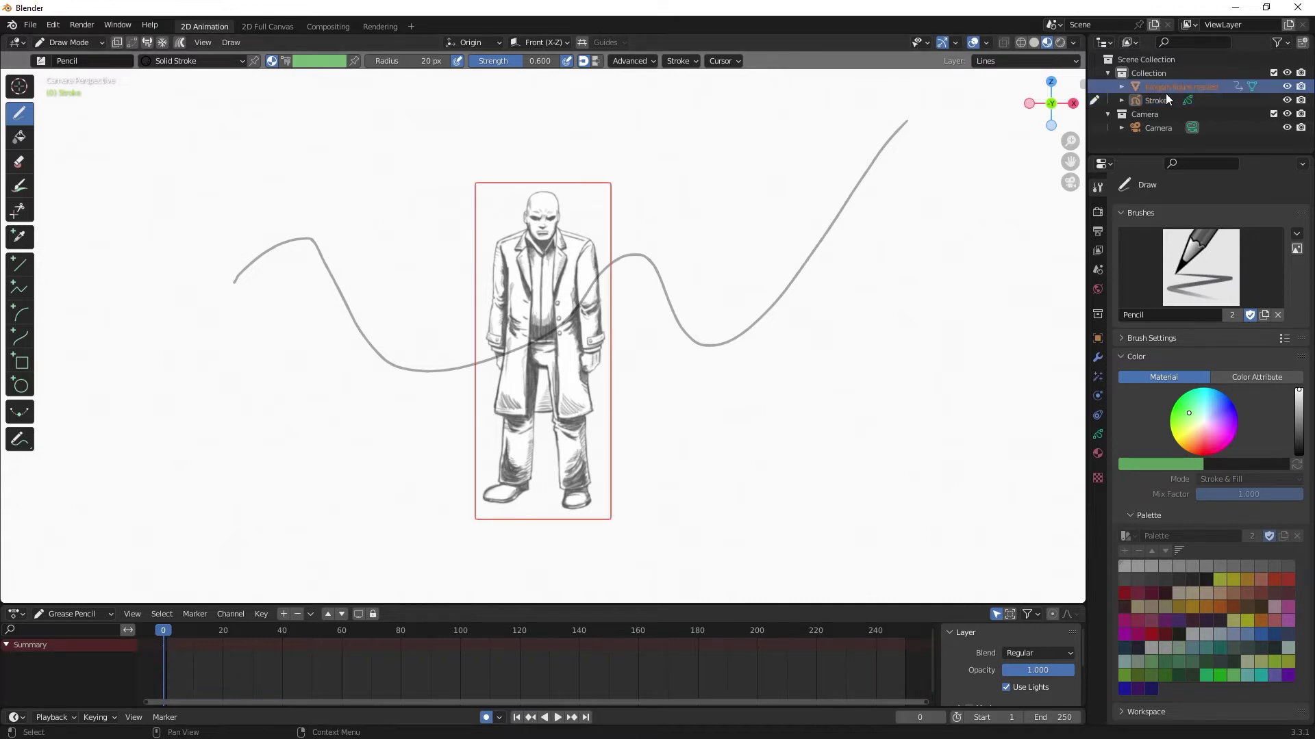
left_click(1097, 455)
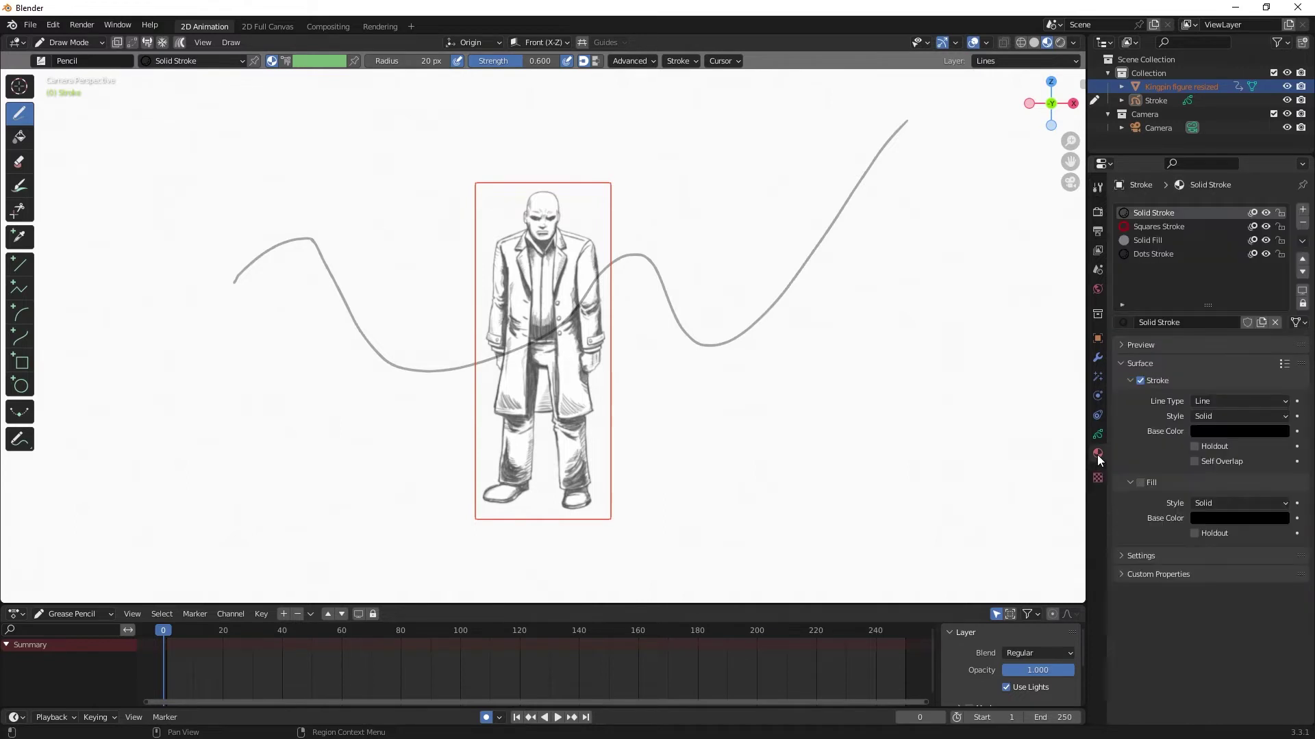
left_click(1123, 363)
left_click(1123, 382)
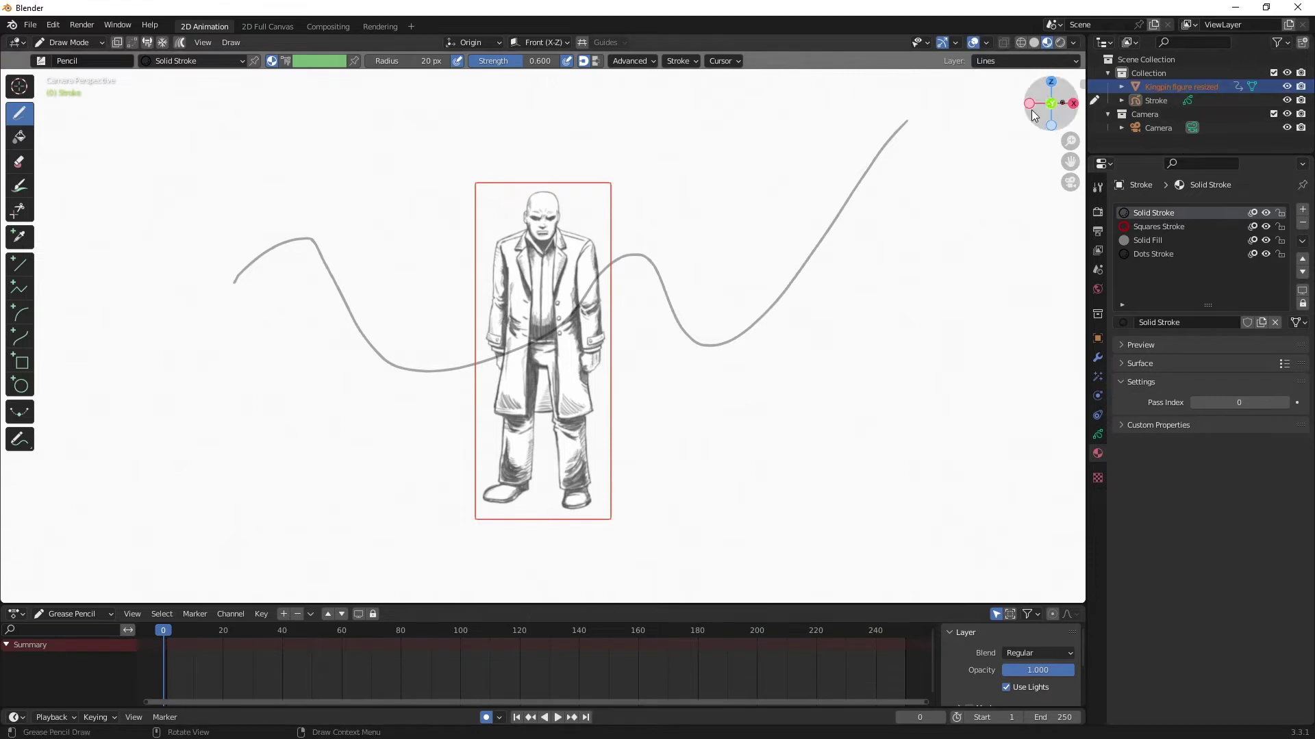
left_click(101, 44)
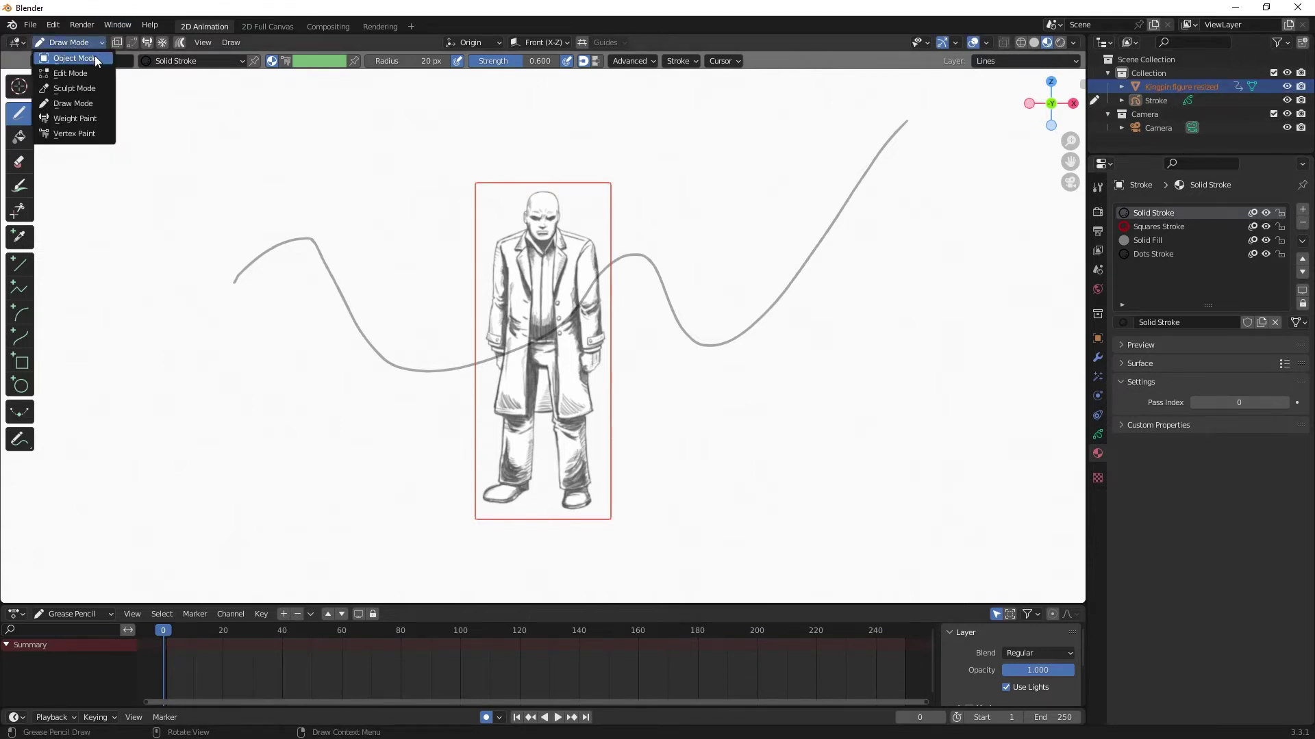
left_click(96, 60)
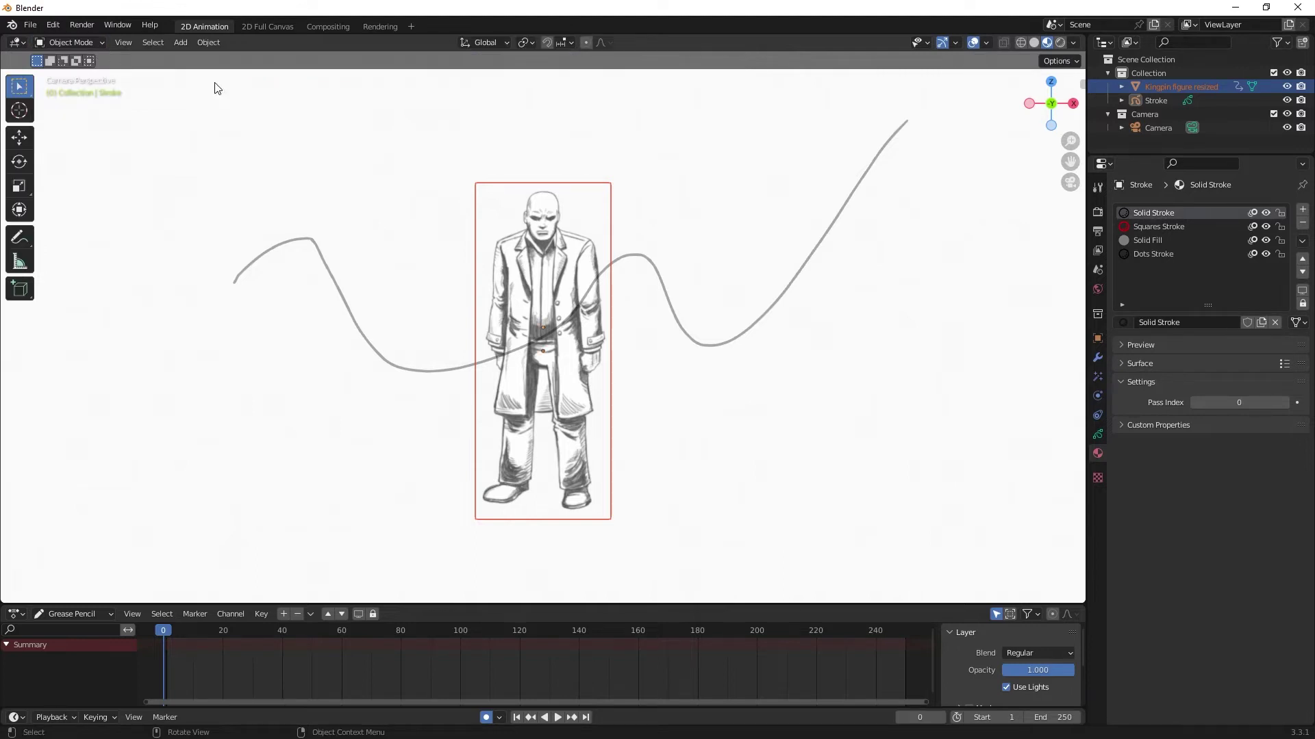
left_click(1150, 101)
left_click(1153, 86)
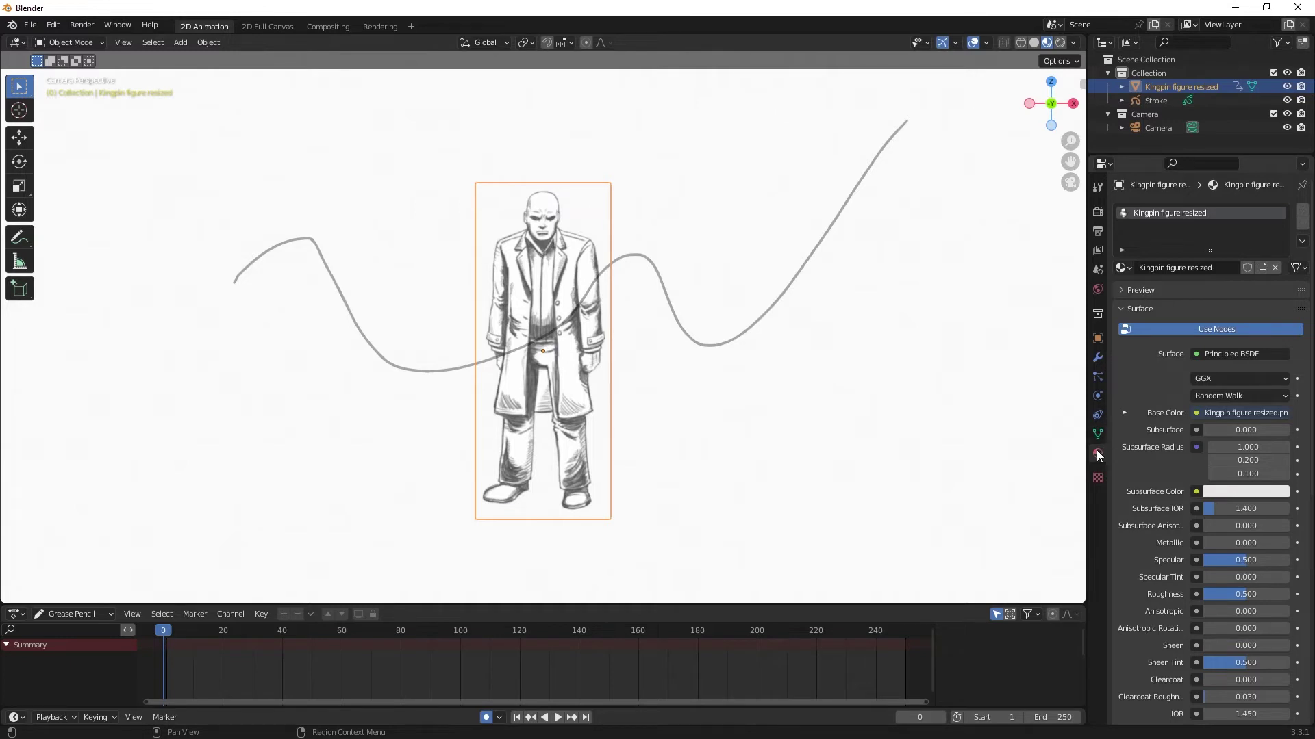
left_click(1118, 308)
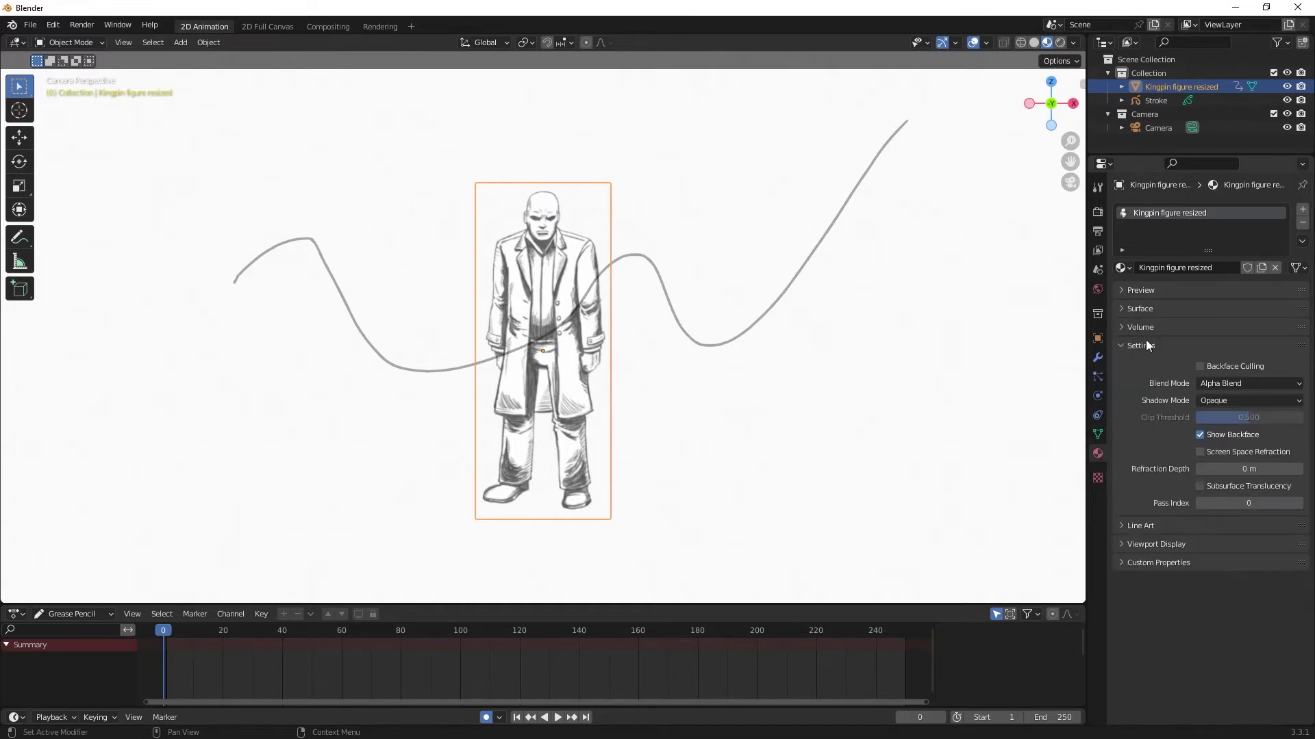
left_click(1221, 382)
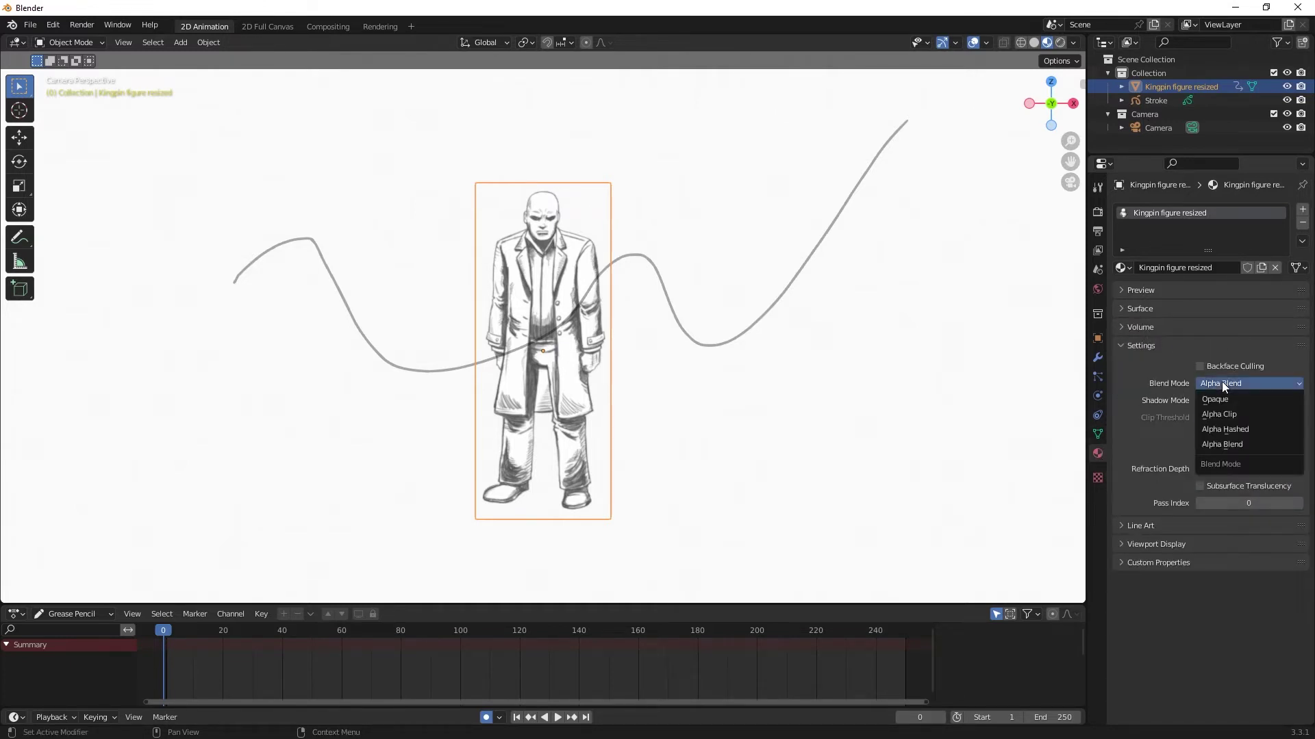
left_click(1238, 414)
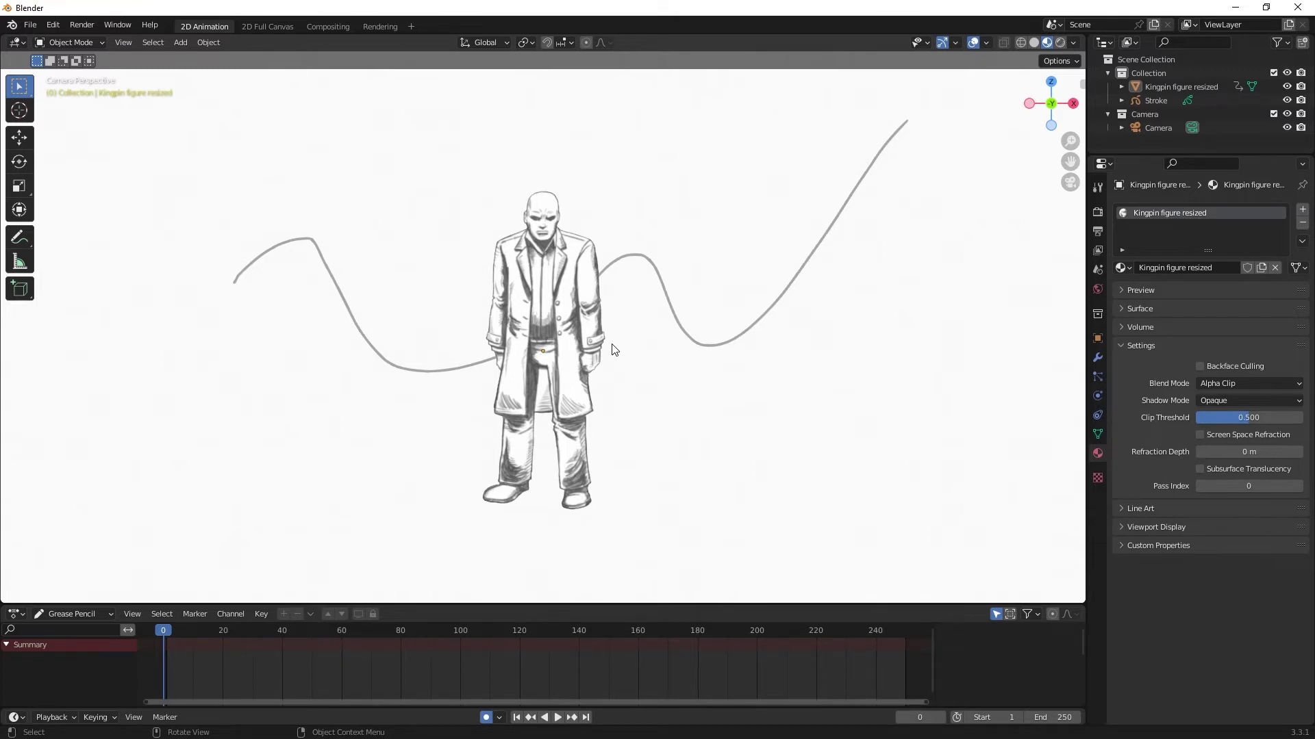
Step: Switch the Stroke object back to Draw Mode and hide the Kingpin figure plane in the viewport
left_click(1153, 101)
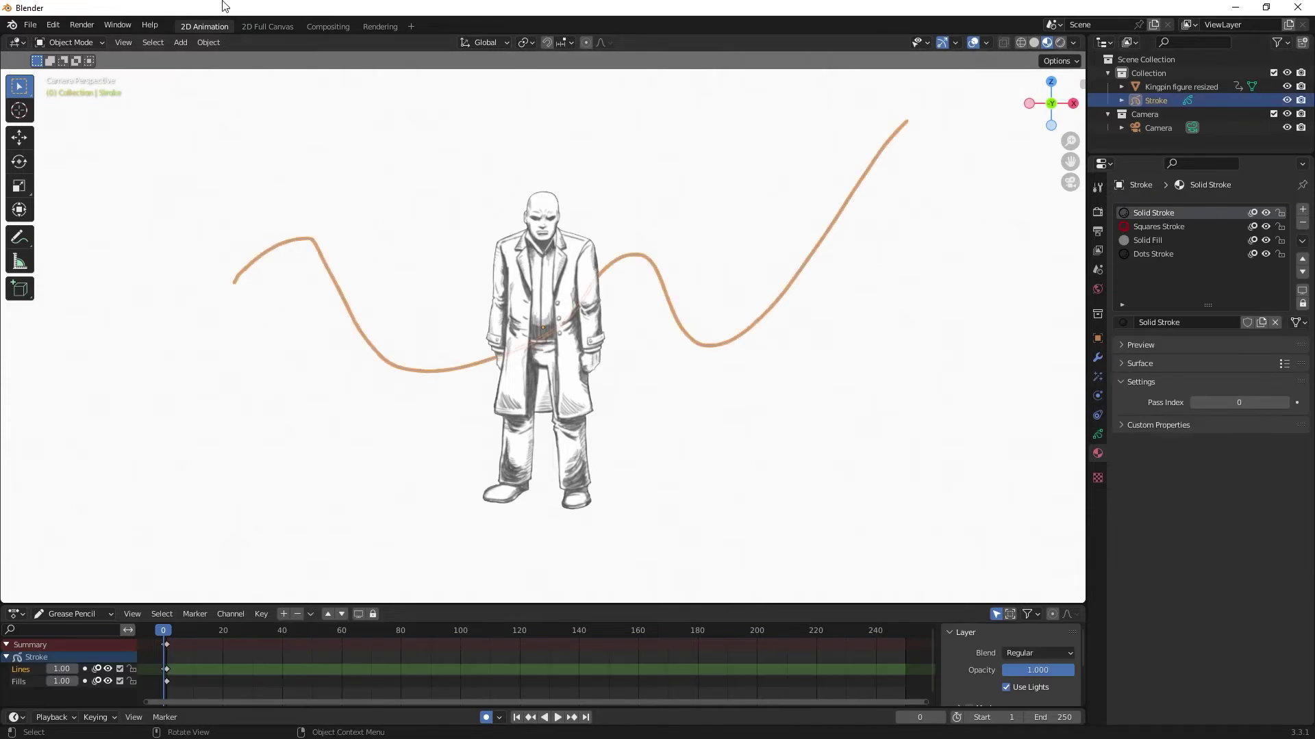
left_click(74, 43)
left_click(74, 104)
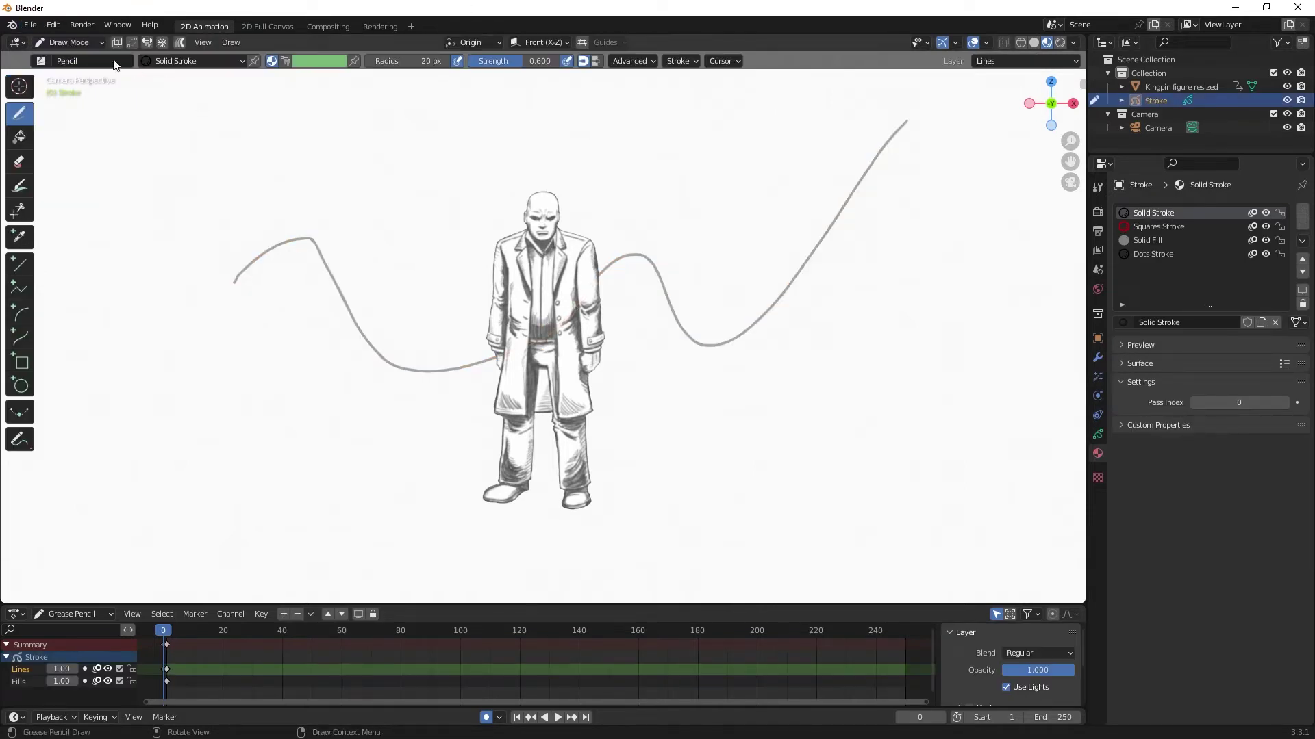
left_click(1286, 87)
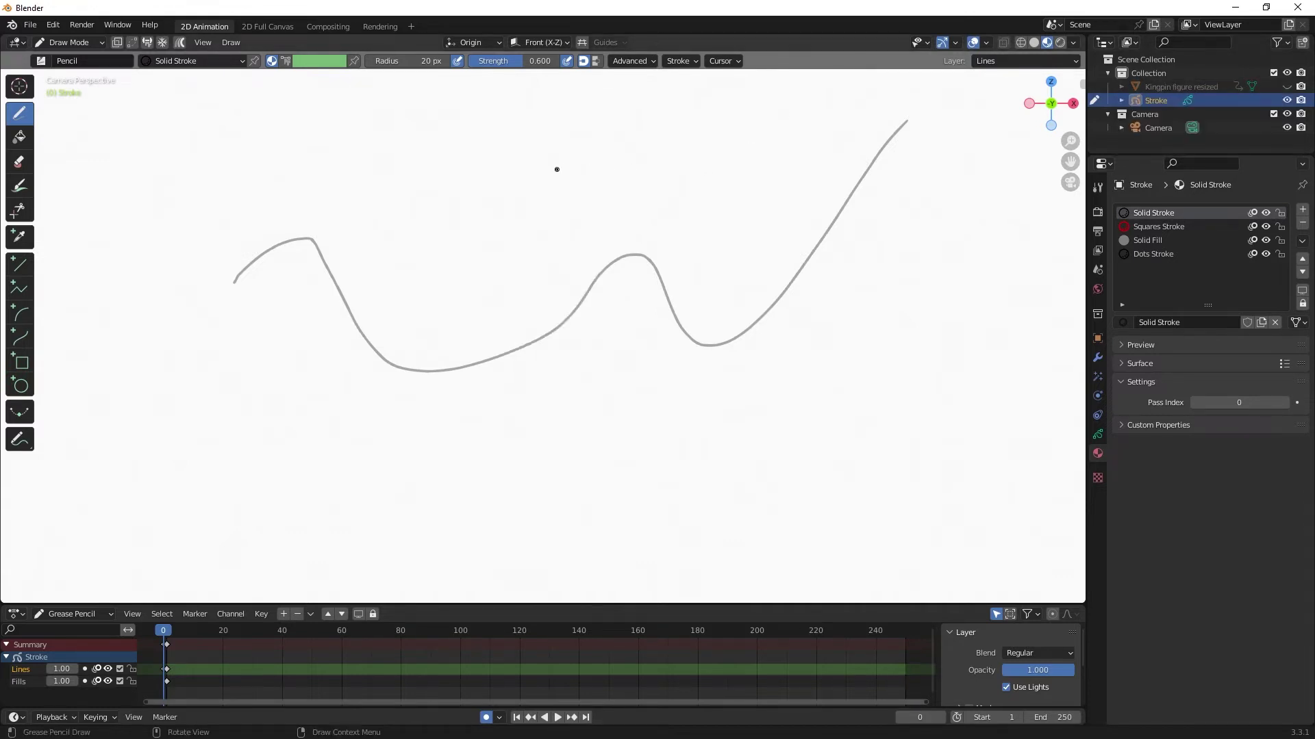
Step: Switch the Stroke object to Edit Mode, select the whole wavy line and display its individual points in point selection mode
left_click(79, 43)
left_click(77, 76)
mouse_move(141, 114)
left_mouse_down()
mouse_move(491, 261)
mouse_move(913, 361)
left_mouse_up()
scroll(913, 361, "up", 1)
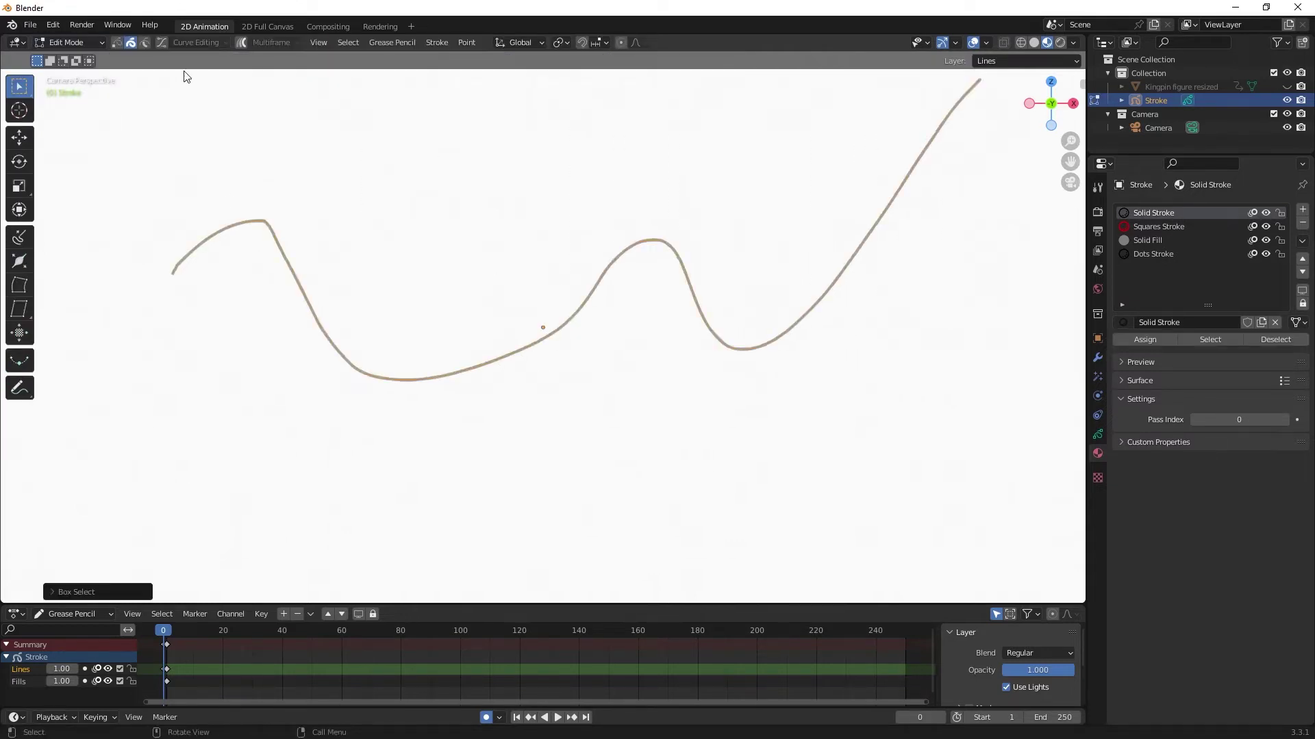
left_click(118, 41)
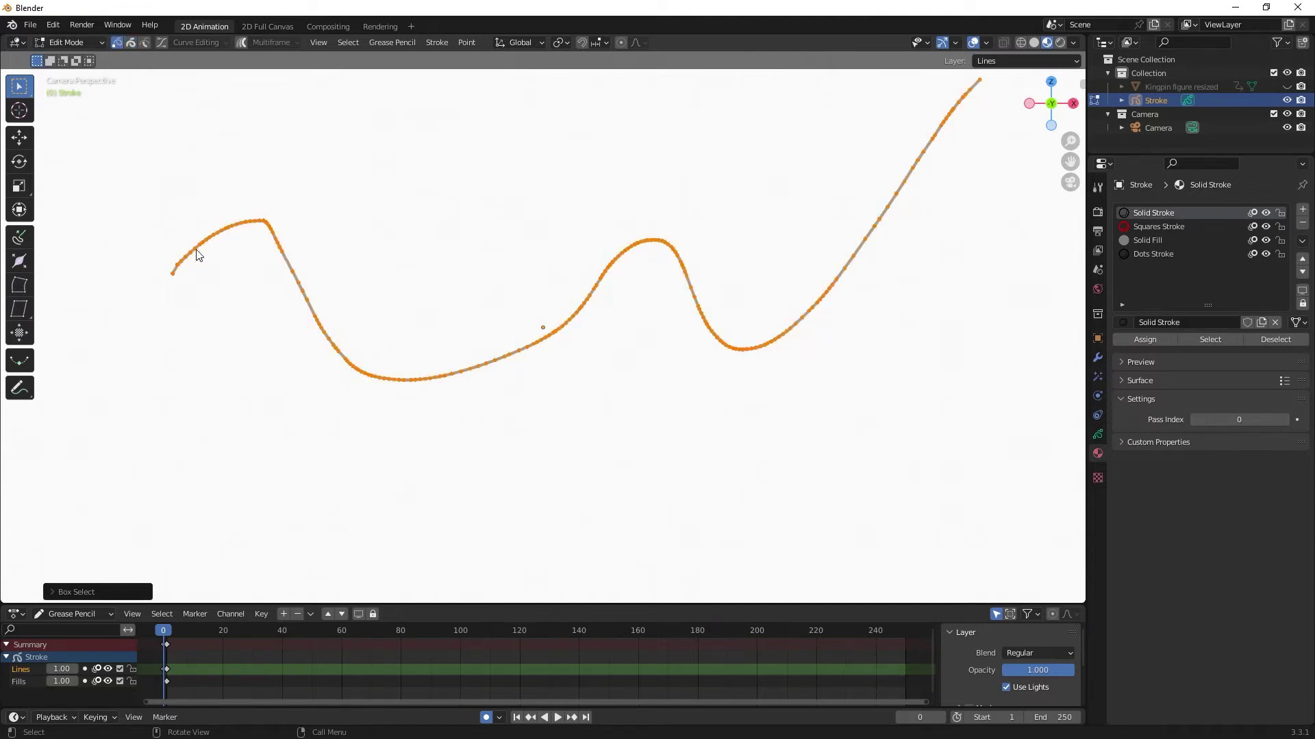
scroll(797, 282, "down", 1)
scroll(797, 284, "down", 1)
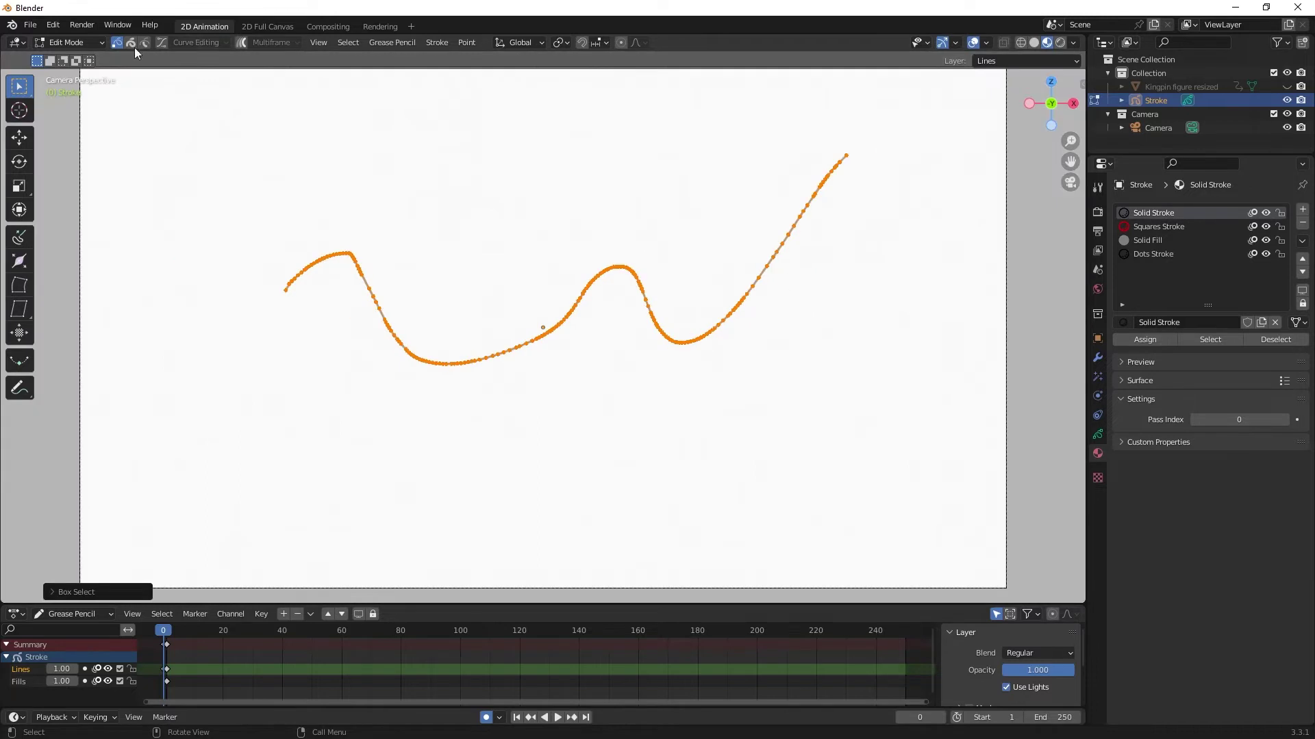
Step: Return the Stroke object to Draw Mode and examine the pencil brush's stroke post-processing options
left_click(88, 44)
left_click(82, 100)
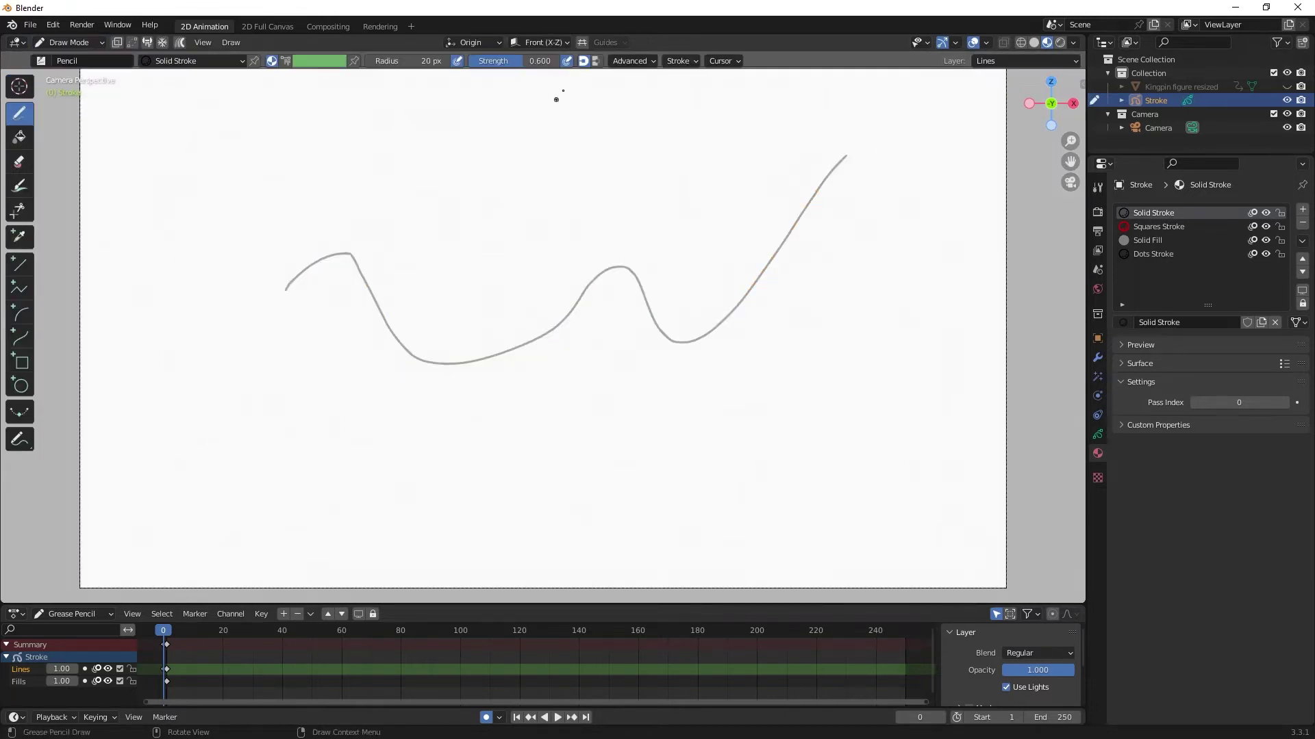
left_click(679, 62)
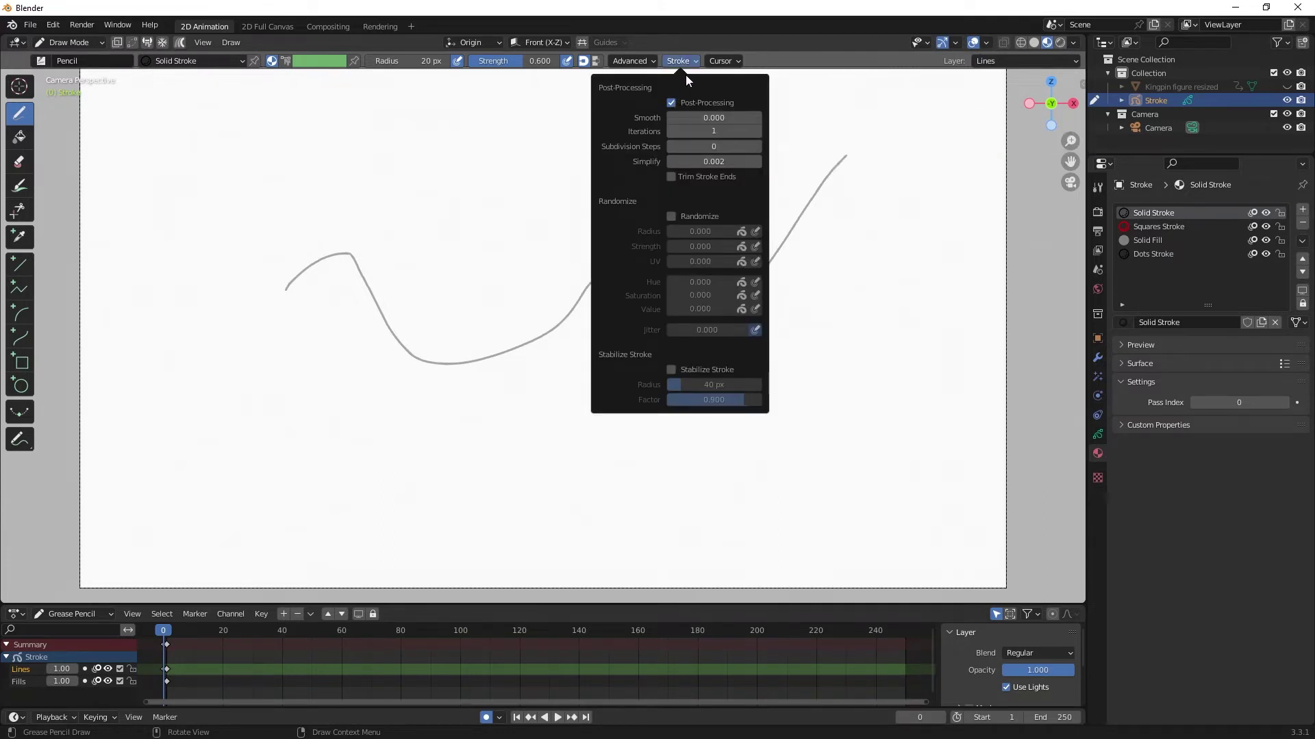
left_click(684, 61)
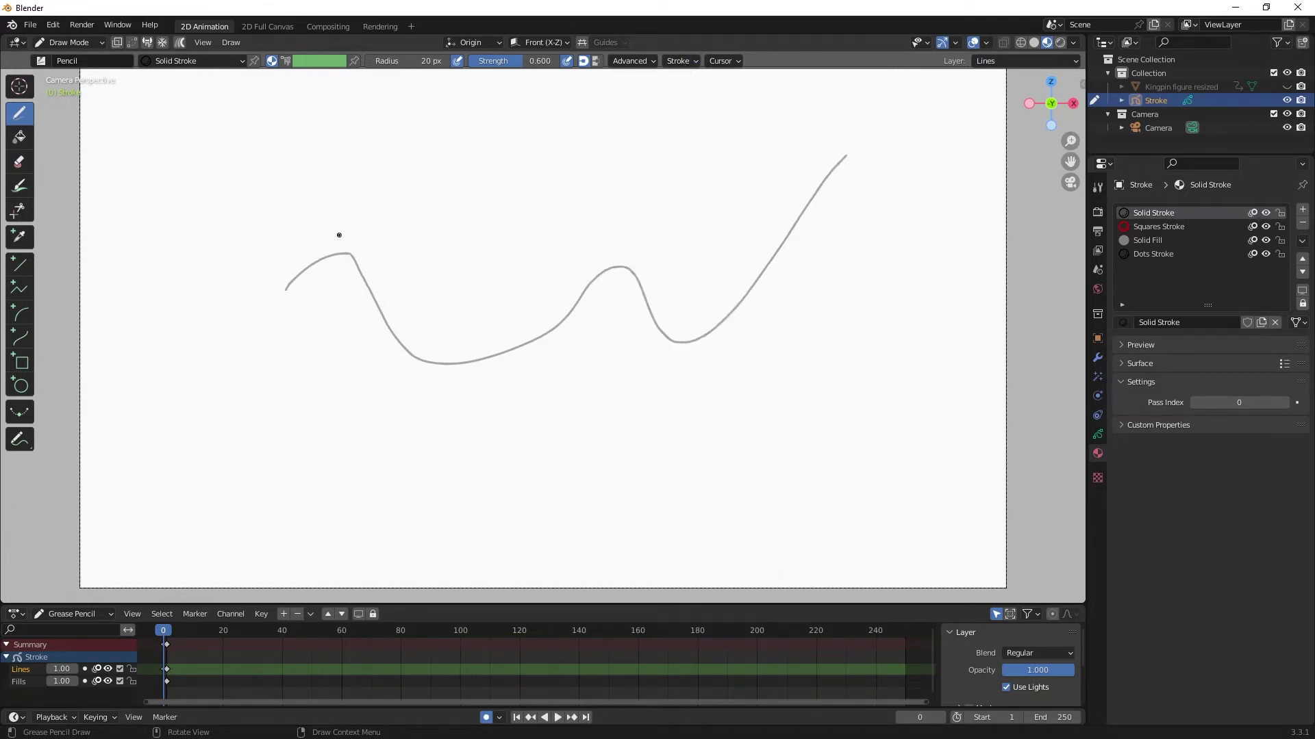
scroll(296, 261, "up", 2)
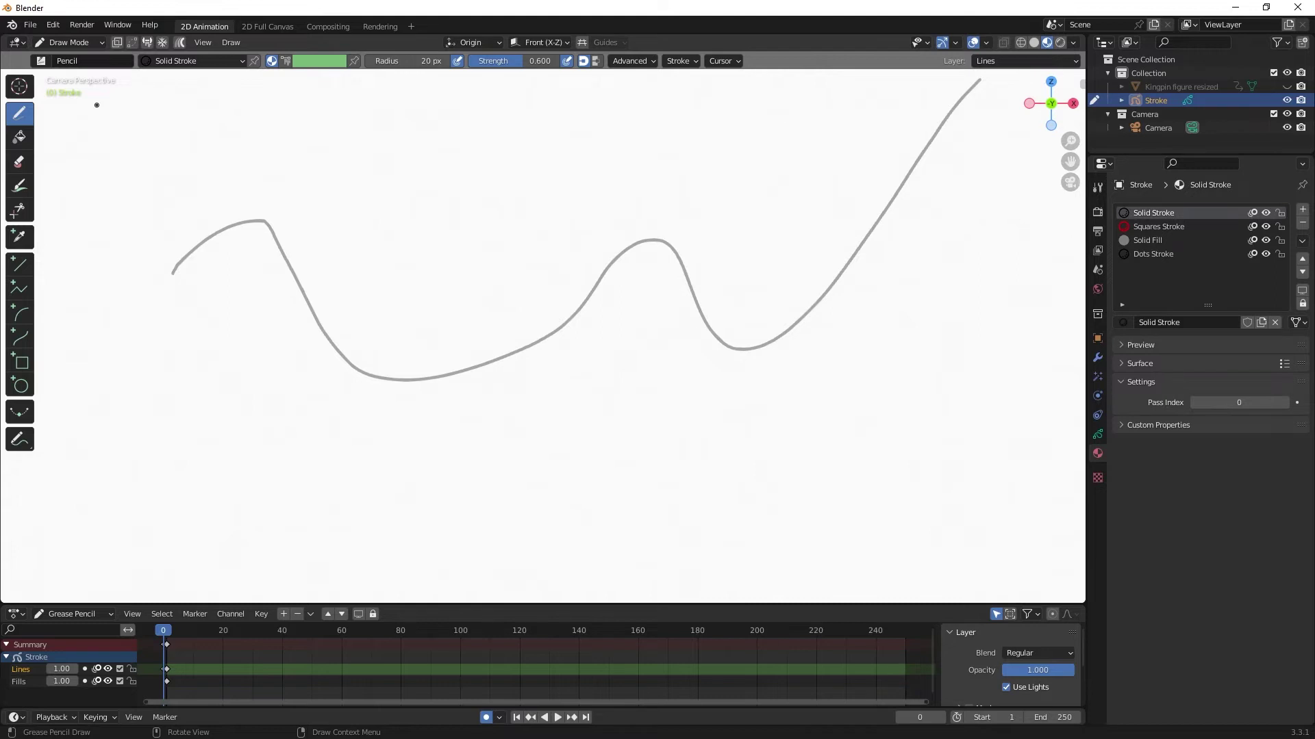
Step: Erase the left end of the wavy line with the soft eraser
left_click(23, 163)
mouse_move(171, 265)
left_mouse_down()
mouse_move(167, 253)
mouse_move(201, 251)
mouse_move(214, 221)
mouse_move(240, 220)
mouse_move(262, 247)
left_mouse_up()
scroll(311, 265, "down", 2)
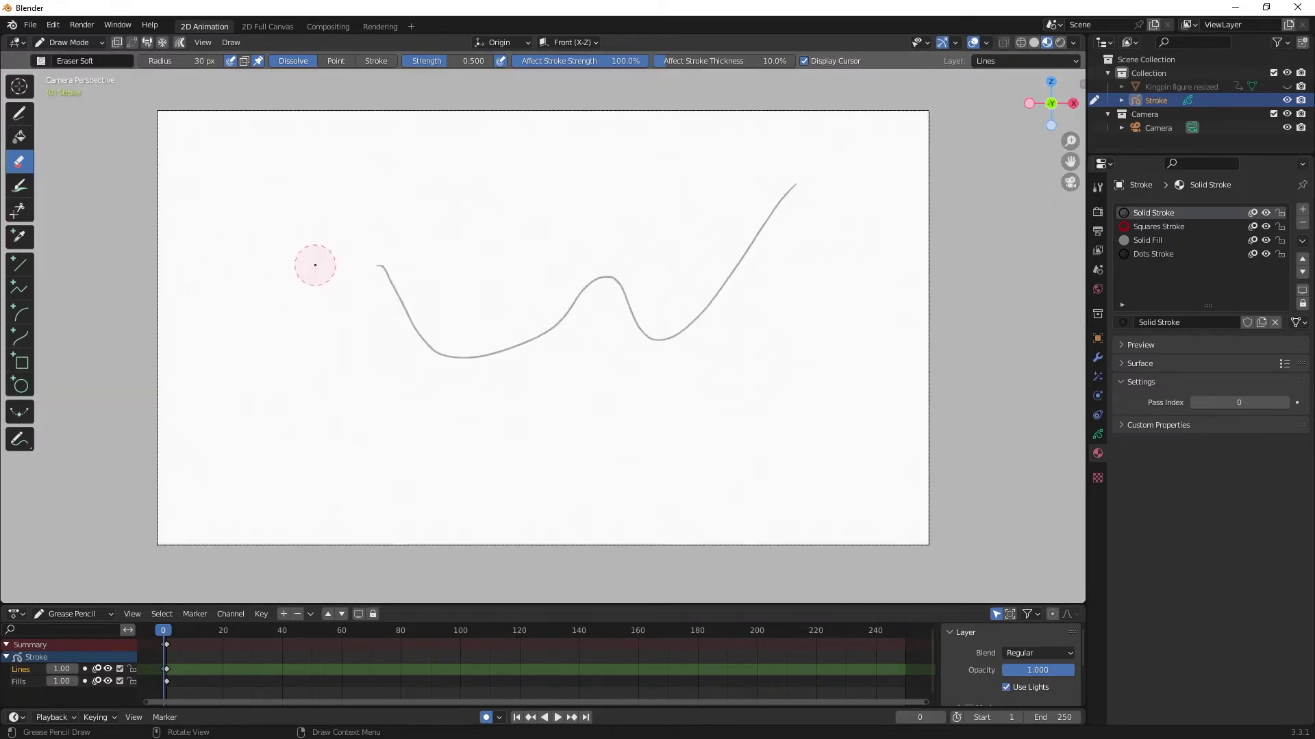
Step: Enable Grid drawing guides and draw a long horizontal pencil line above the wavy line
left_click(19, 115)
left_click(583, 43)
left_click(605, 43)
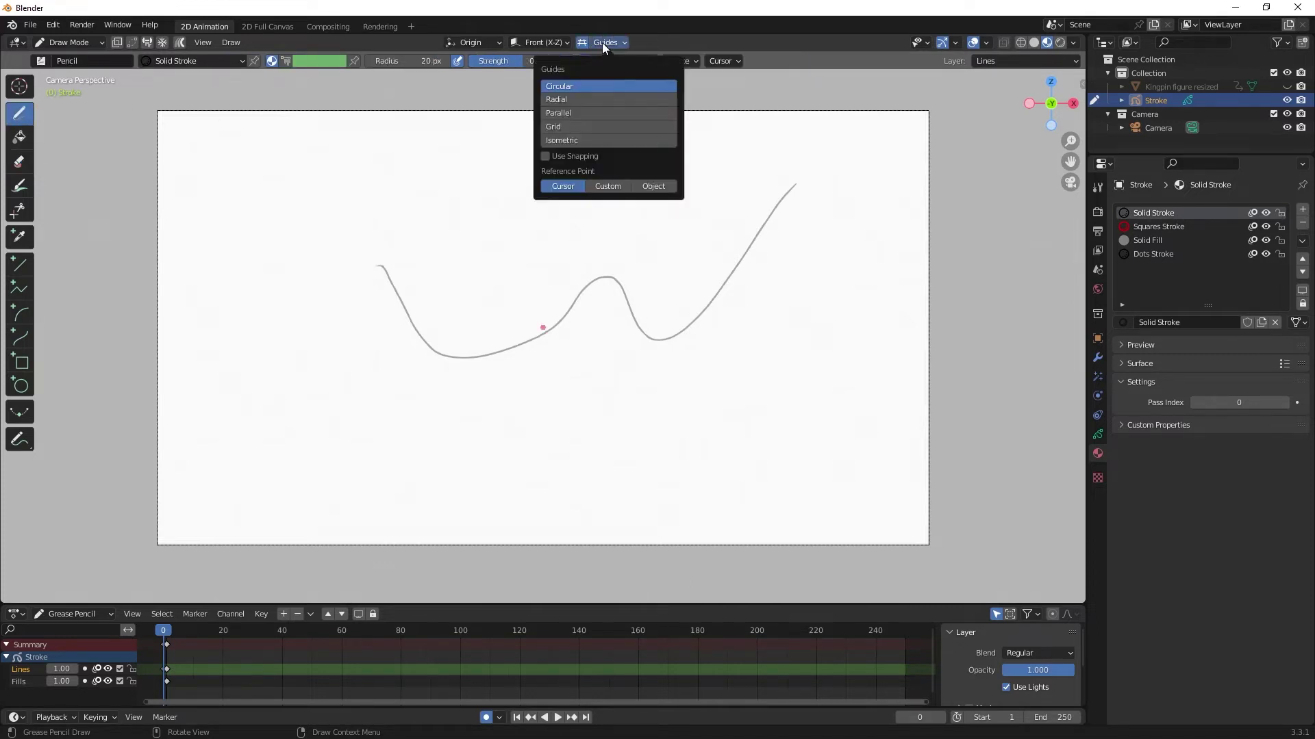
left_click(589, 127)
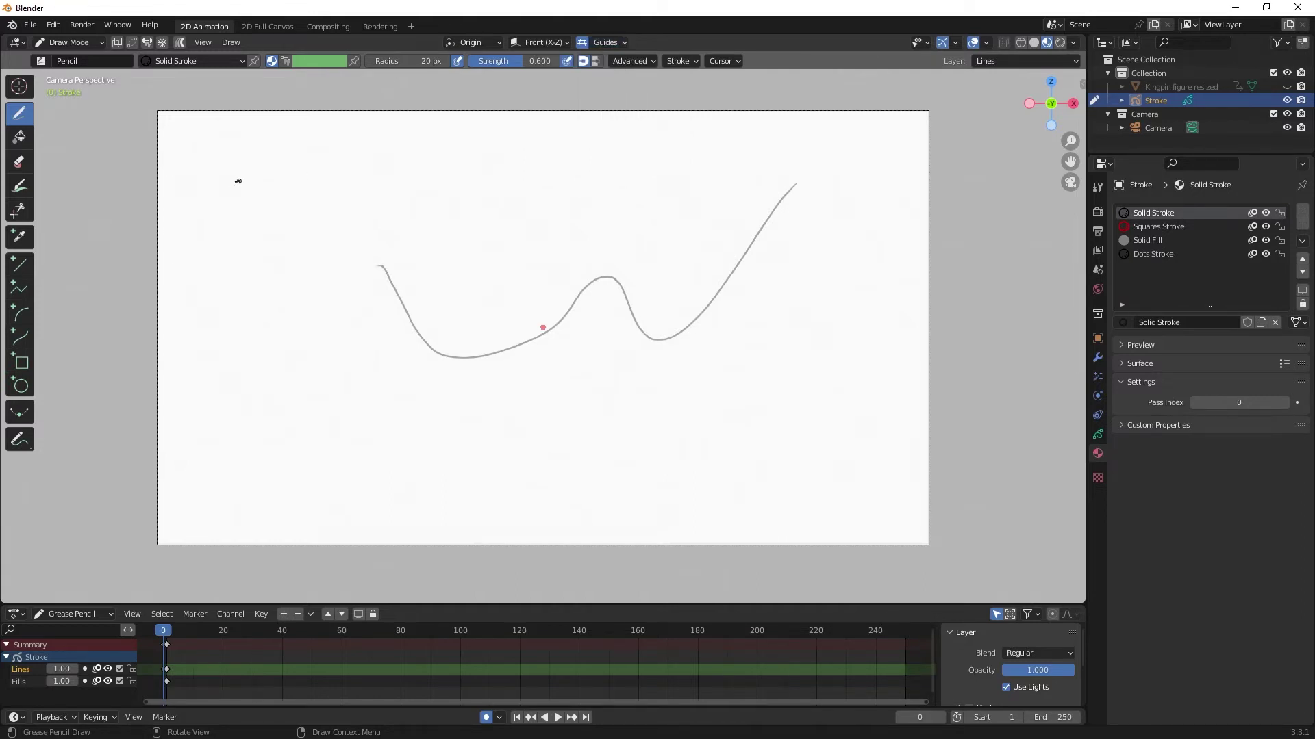
left_click_drag(245, 152, 740, 155)
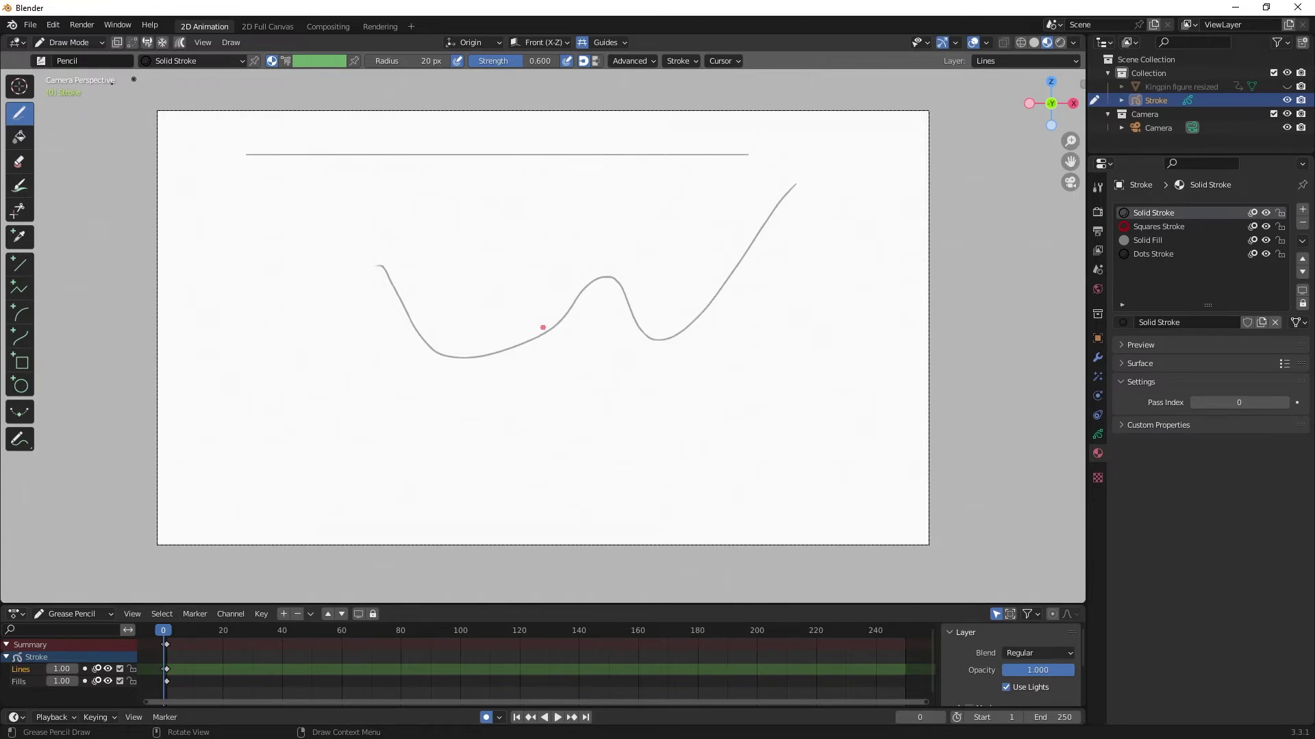
Step: Try to erase the left end of the straight line with the soft eraser, and undo the erasure
left_click(19, 162)
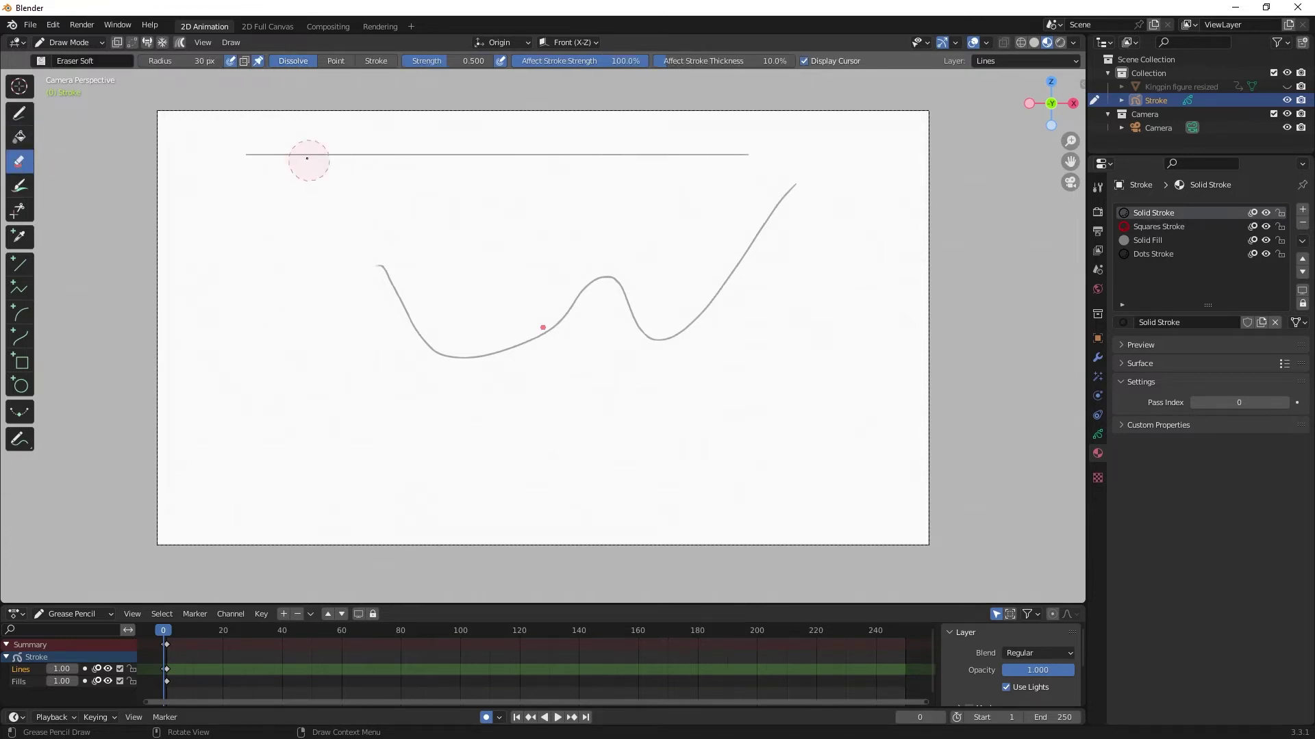
left_click_drag(253, 148, 249, 167)
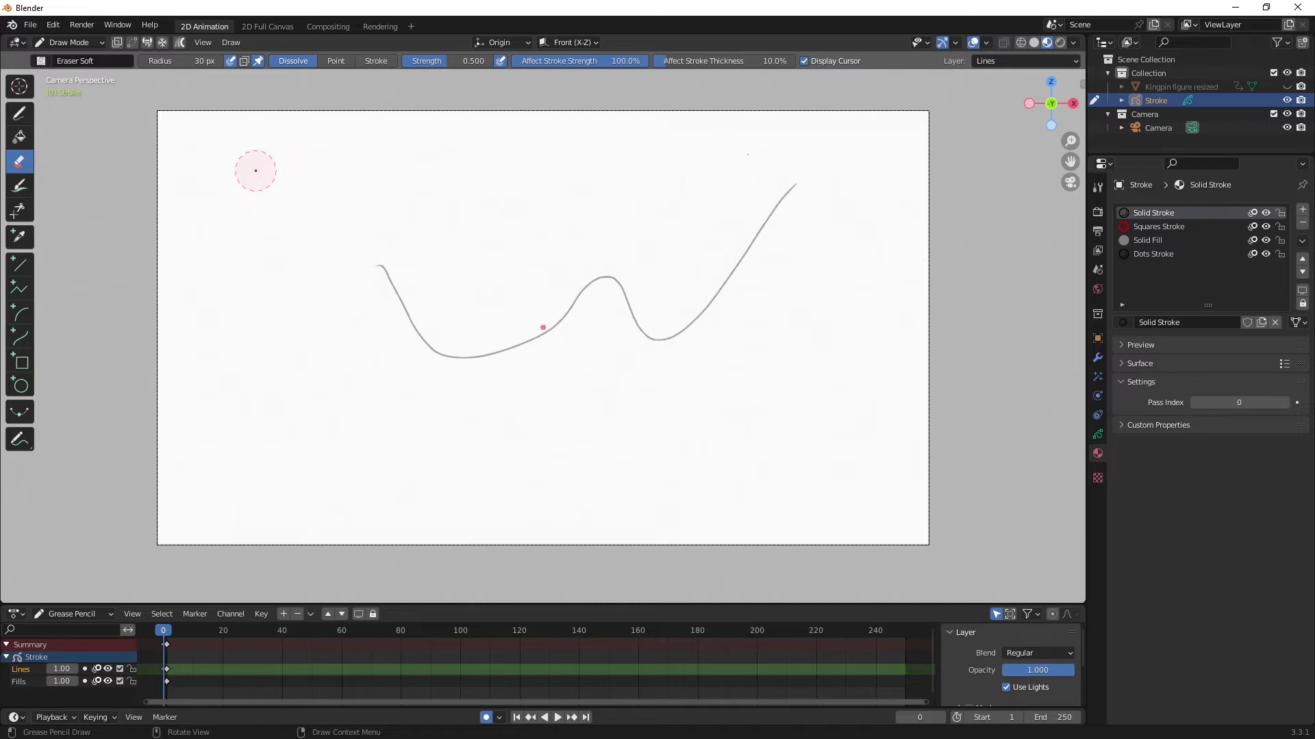
key("ctrl+z")
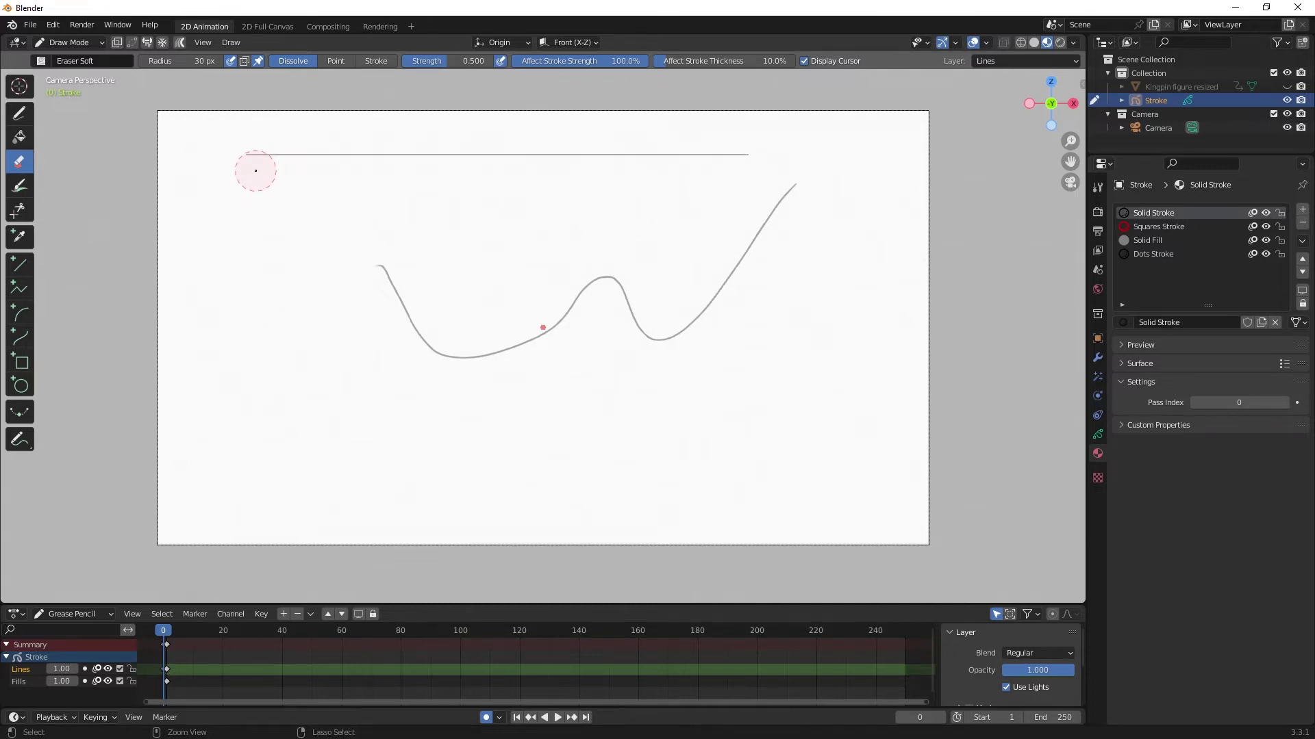
Step: Enter Edit Mode and select the straight horizontal line to examine its stroke points
left_click(64, 42)
left_click(65, 72)
scroll(203, 111, "up", 2)
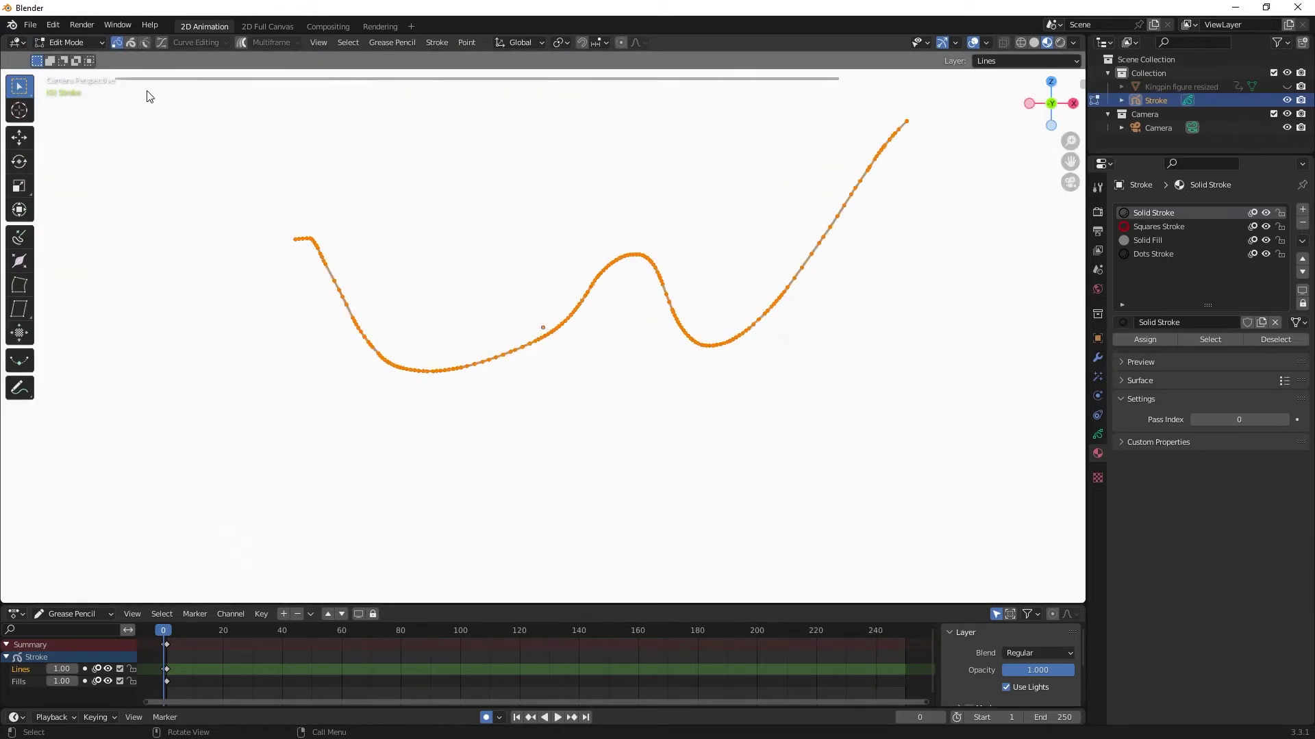
mouse_move(167, 150)
middle_mouse_down("shift")
mouse_move(191, 208)
mouse_move(178, 165)
middle_mouse_up("shift")
left_click_drag(175, 165, 830, 245)
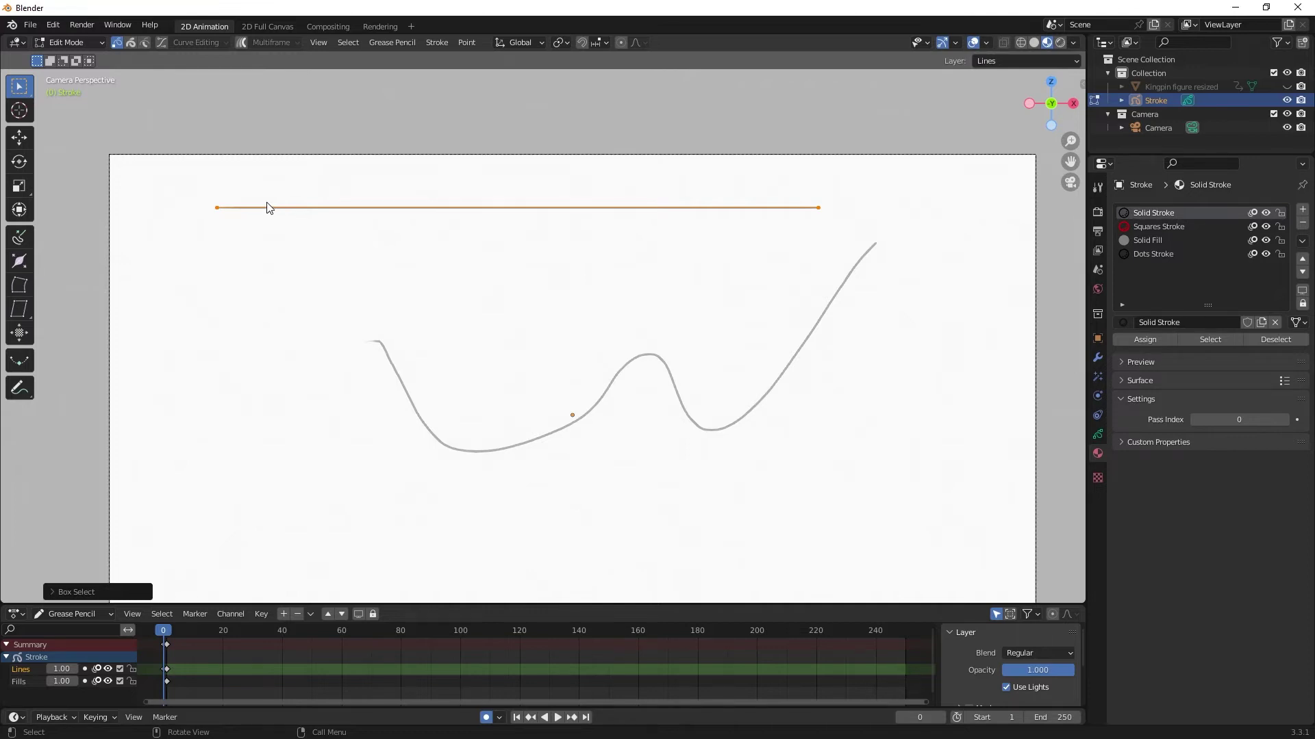
scroll(267, 207, "down", 1)
Step: Return to Draw Mode, disable the pencil brush's stroke Post-Processing, and draw a second long horizontal line just below the first
left_click(68, 43)
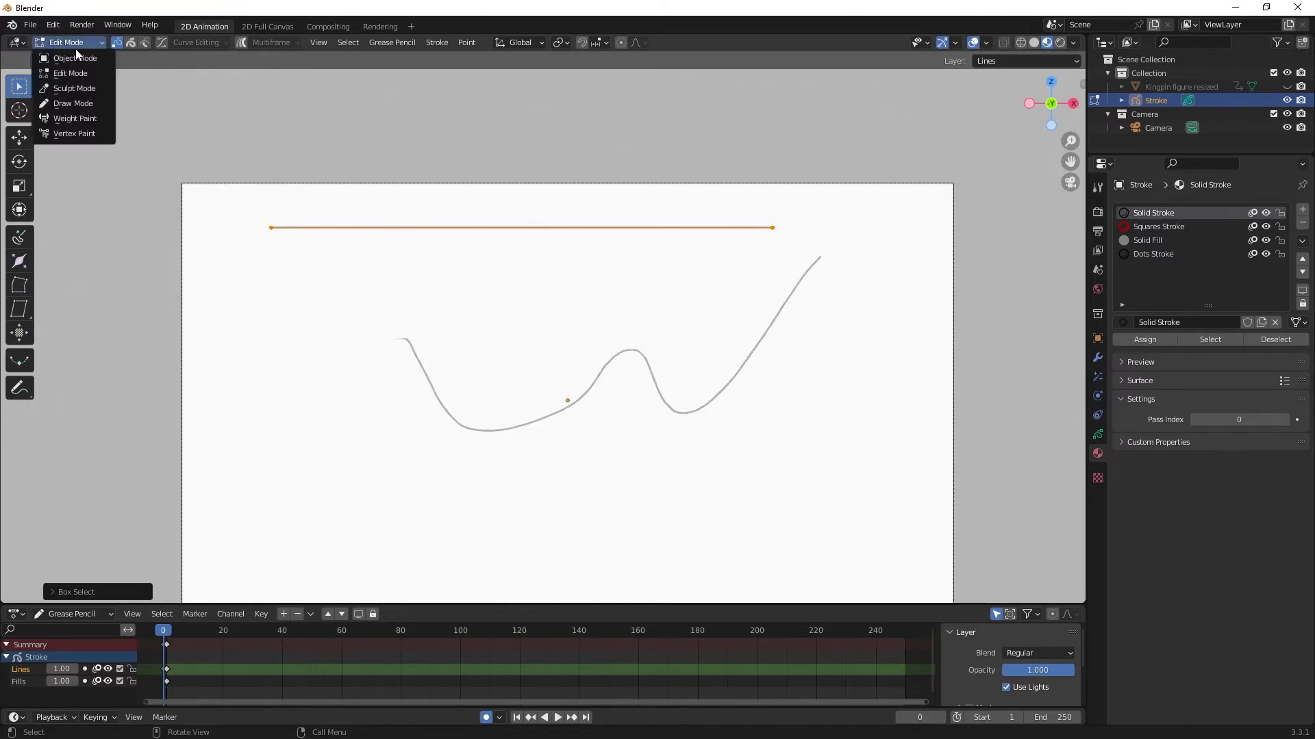
left_click(73, 103)
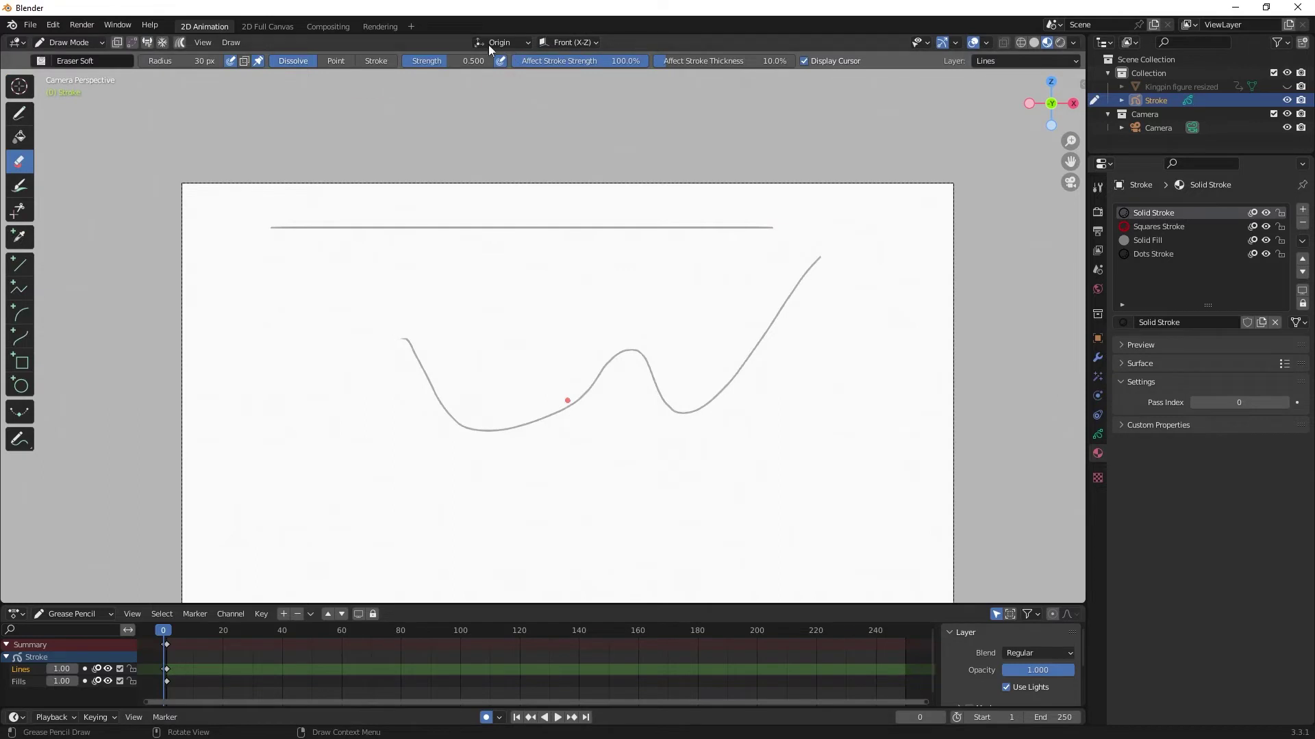
left_click(19, 114)
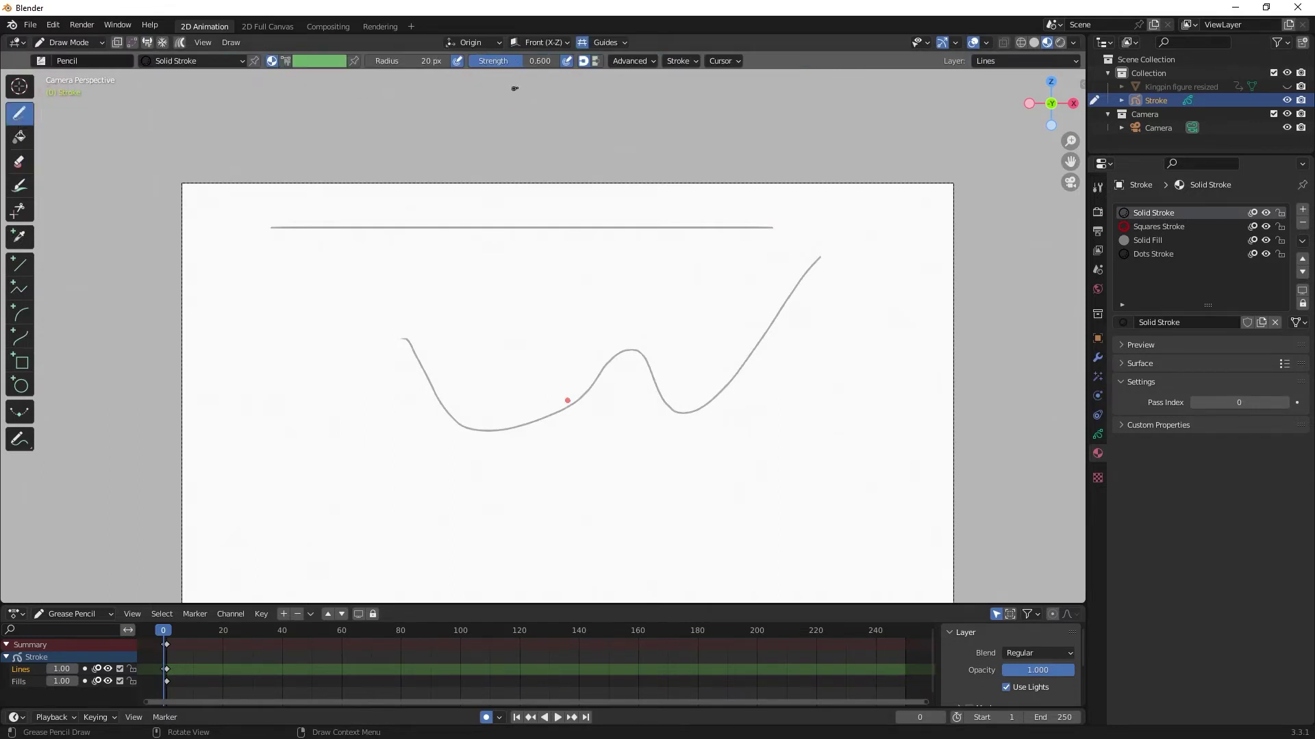
left_click(693, 60)
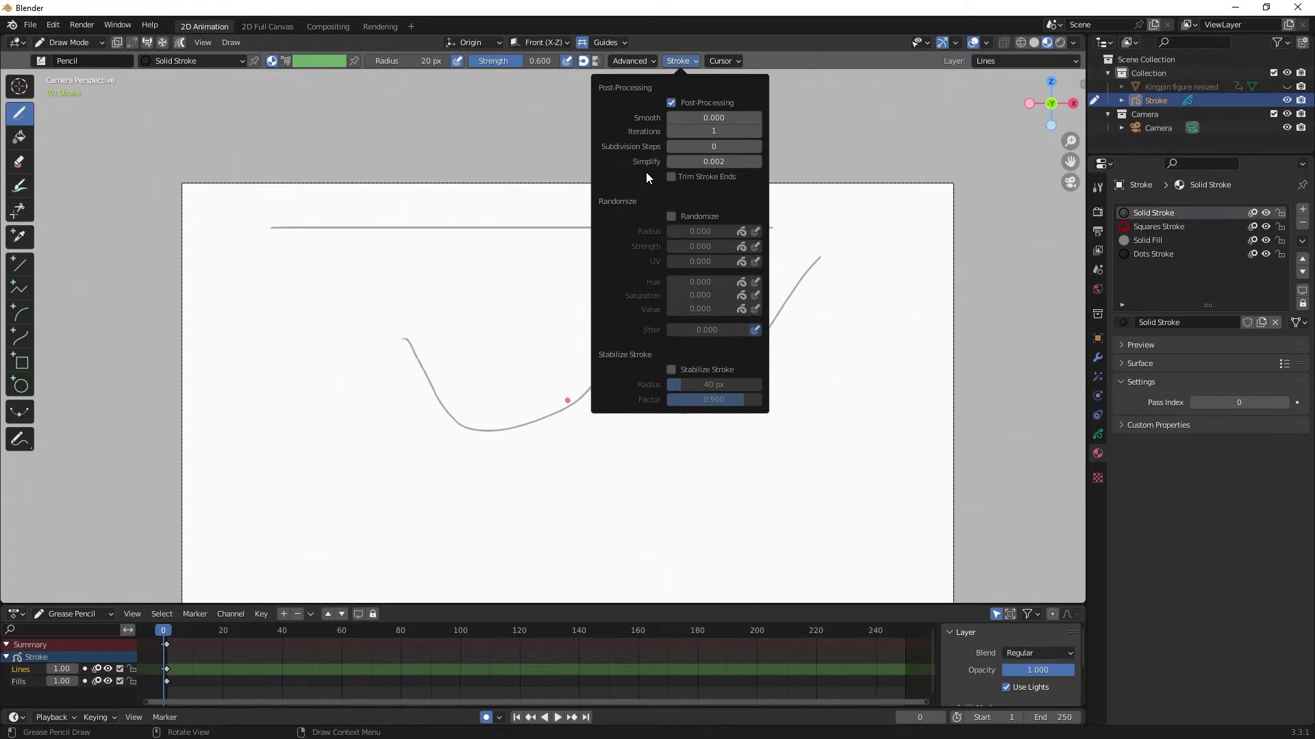
left_click(671, 103)
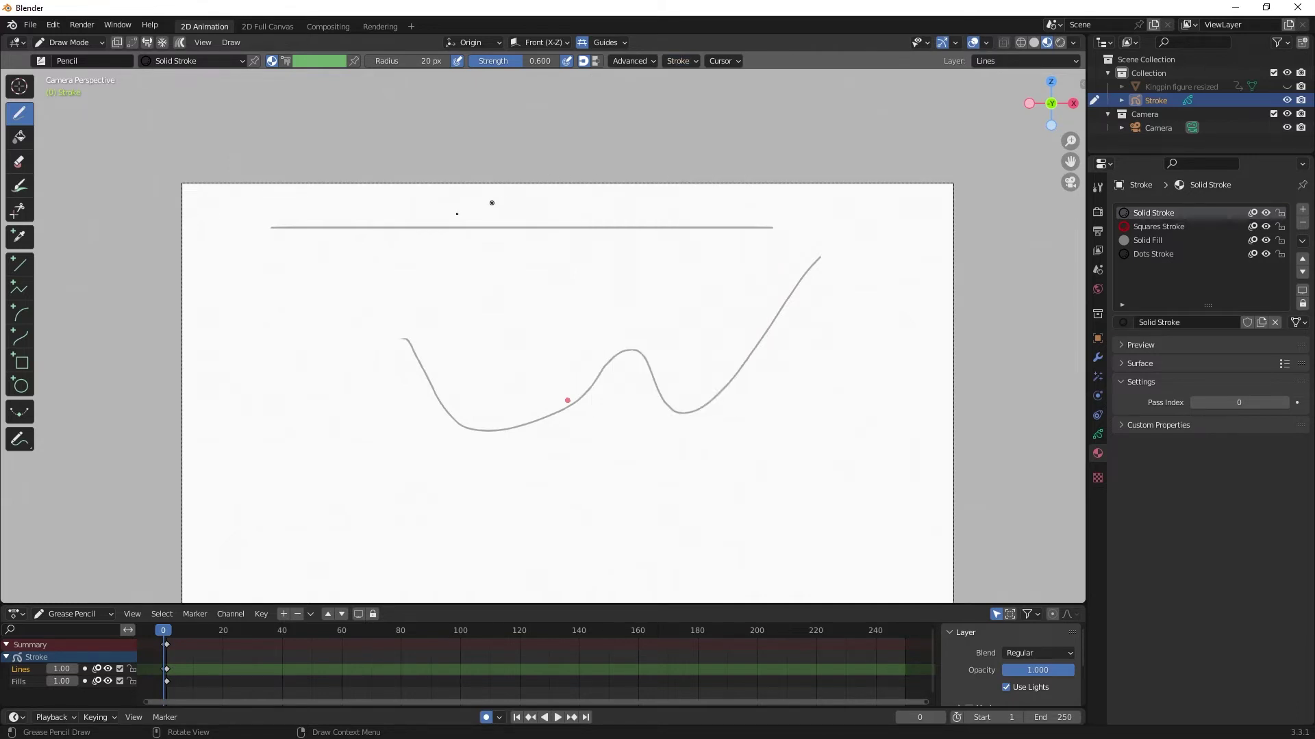
left_click_drag(282, 266, 767, 271)
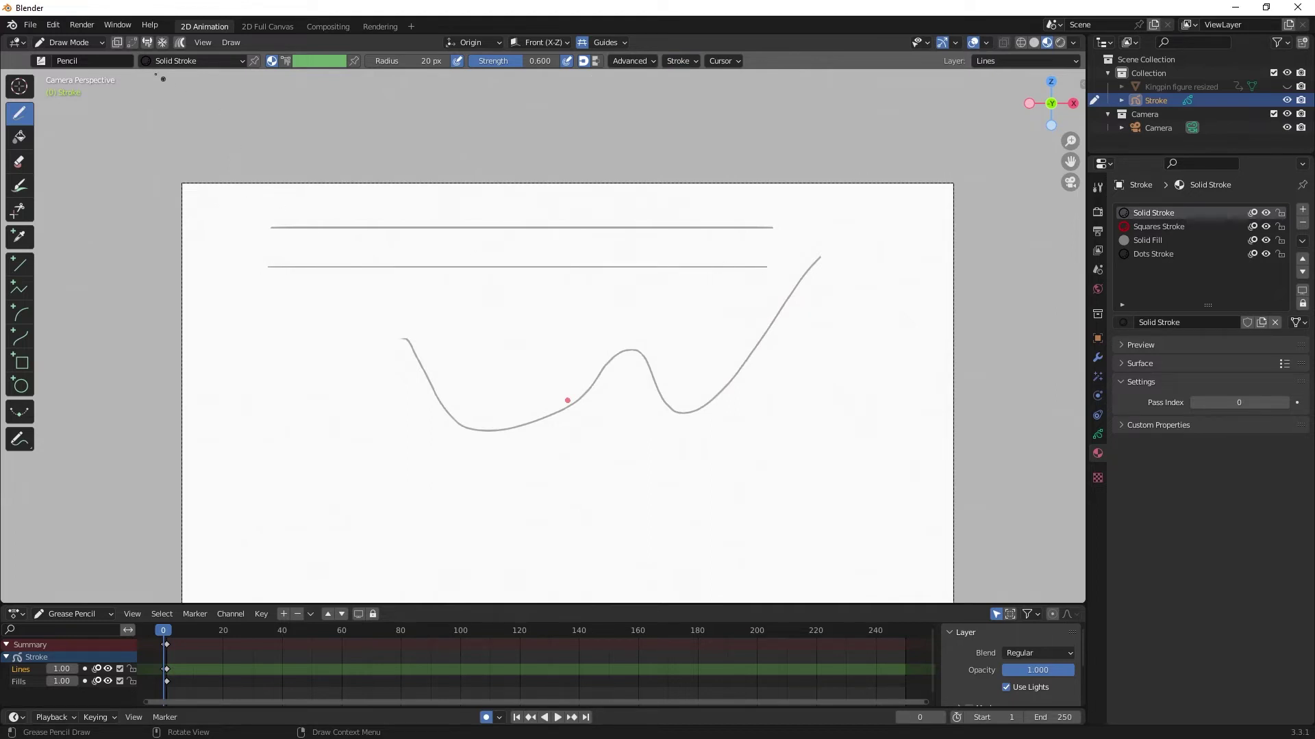
Step: Select the second horizontal line in Edit Mode and examine how densely its points are spaced
left_click(68, 42)
left_click(69, 73)
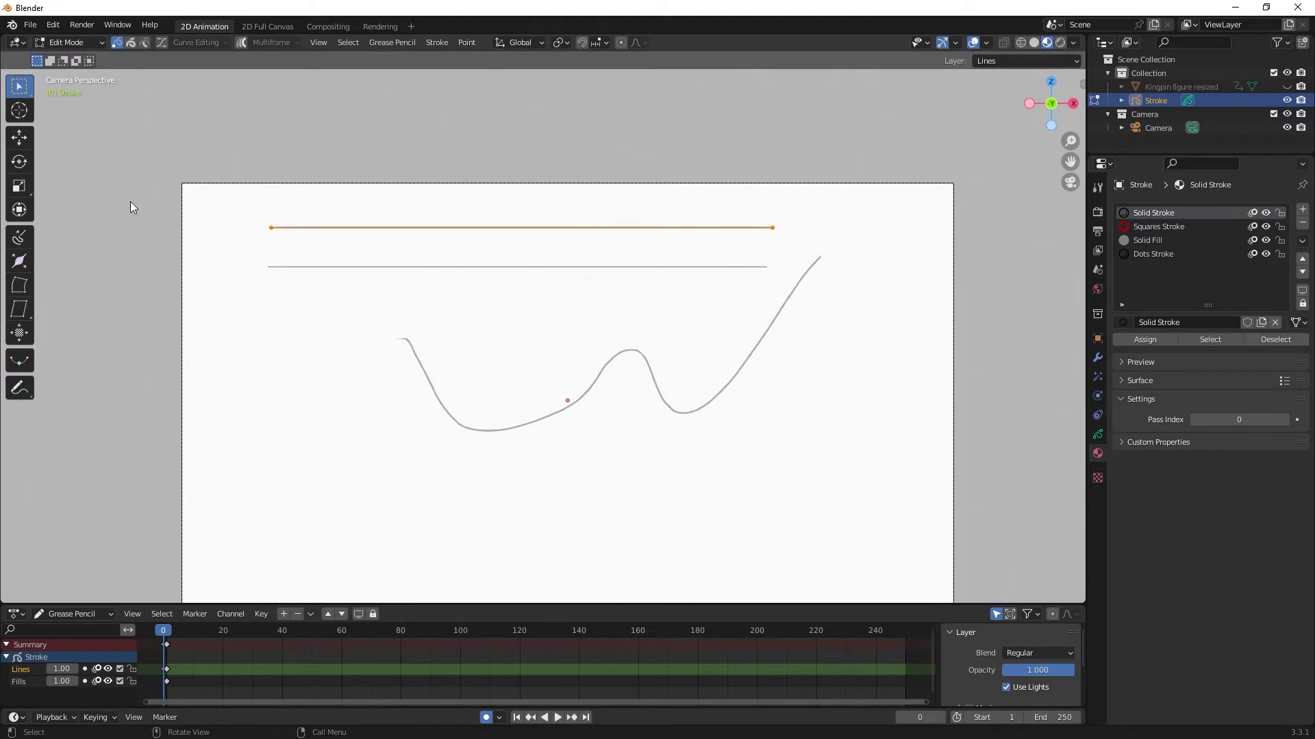
left_click_drag(253, 246, 792, 278)
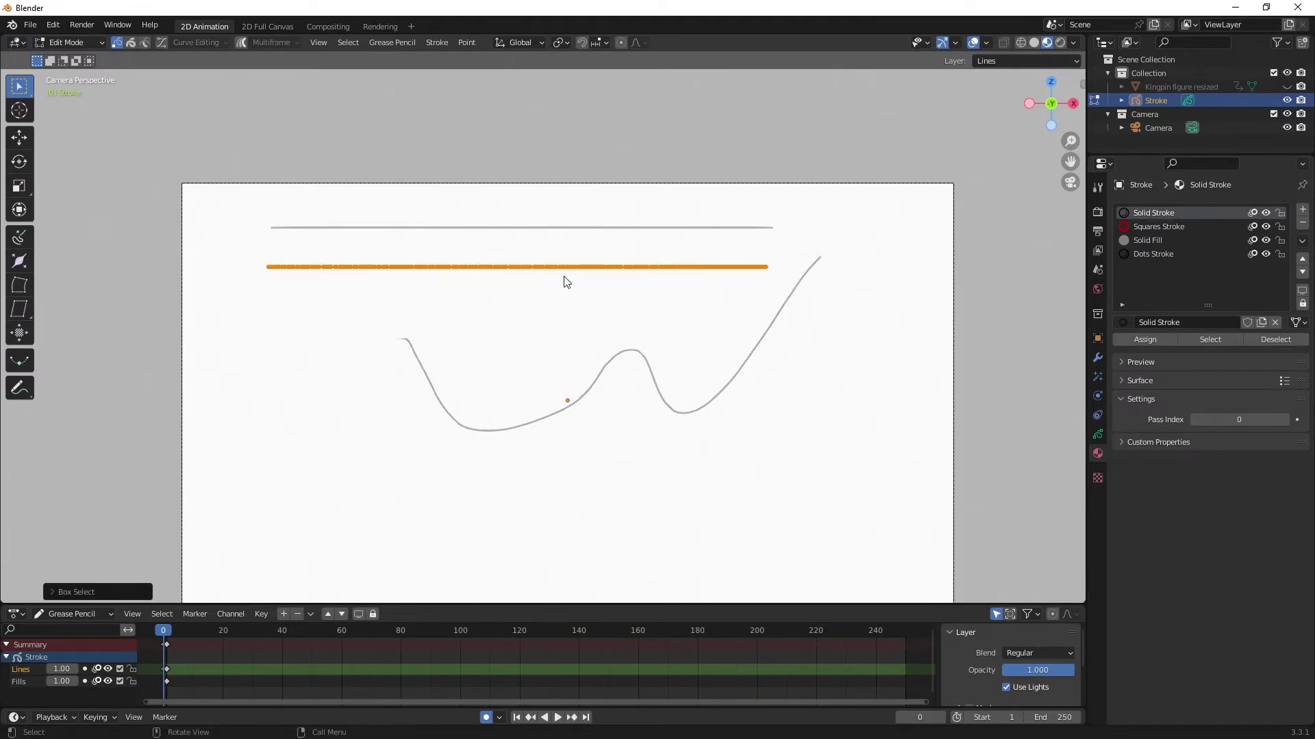
scroll(486, 266, "up", 1)
scroll(486, 266, "up", 1)
scroll(485, 265, "down", 1)
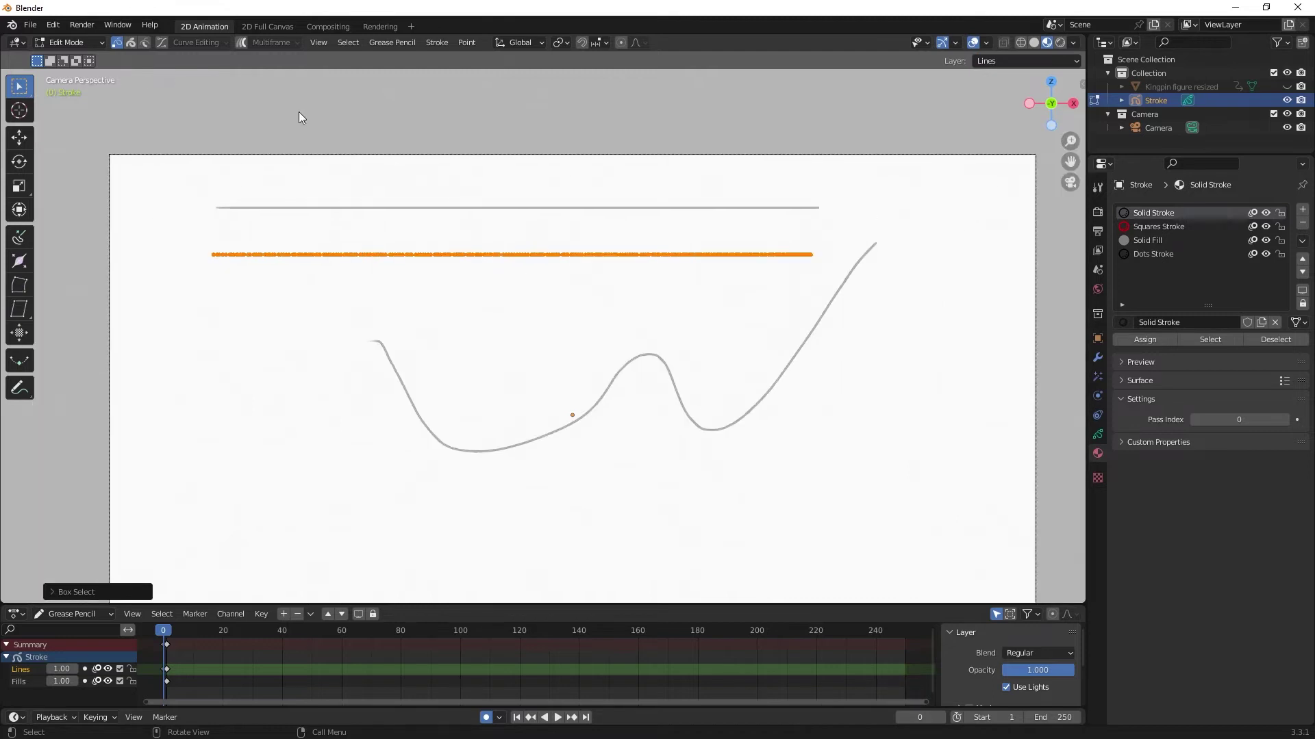
Step: Go back to Draw Mode and erase the left part of the lower straight line with the soft eraser
left_click(49, 43)
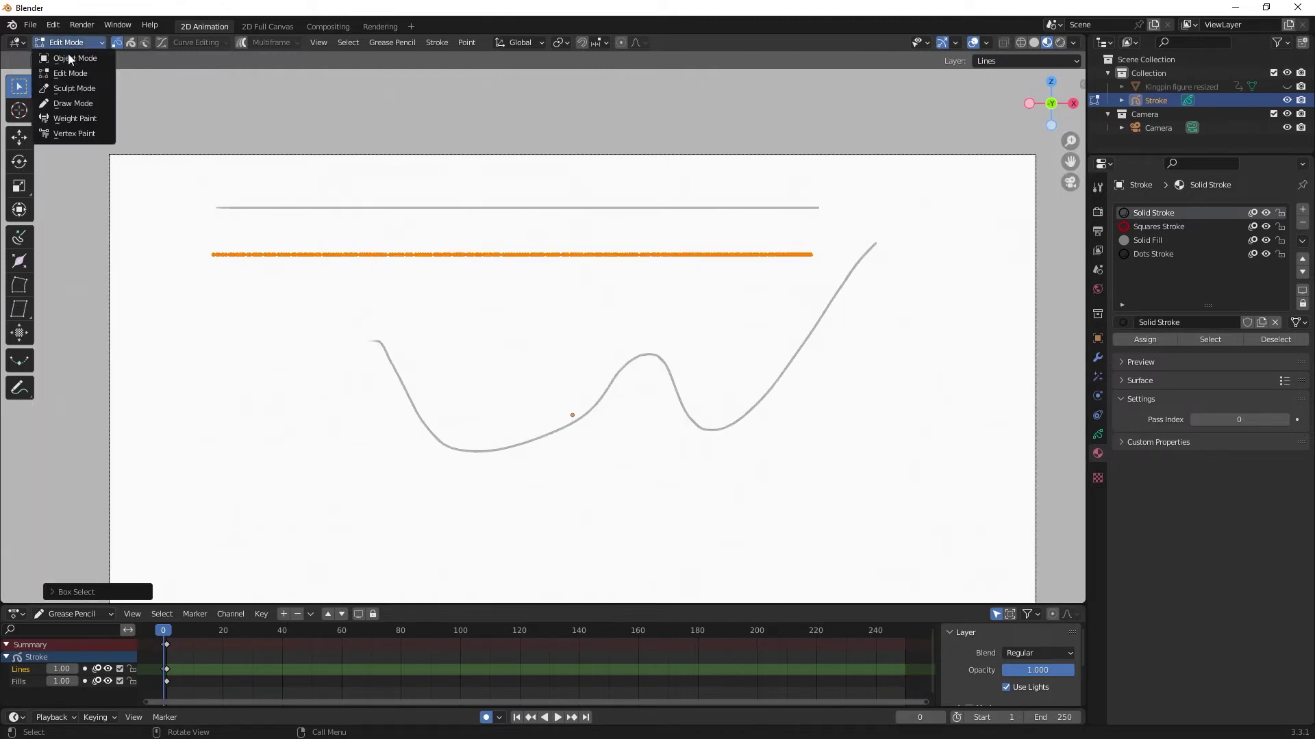
left_click(72, 103)
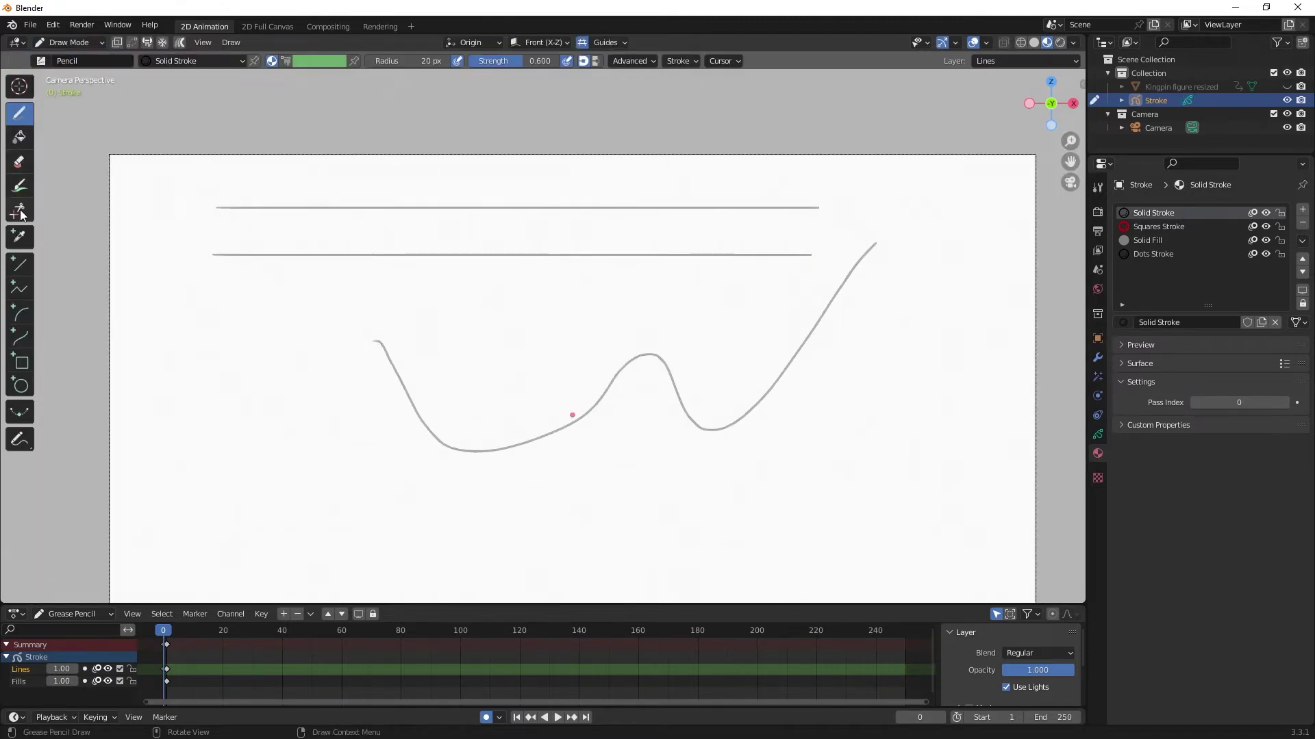
left_click(19, 137)
left_click(19, 162)
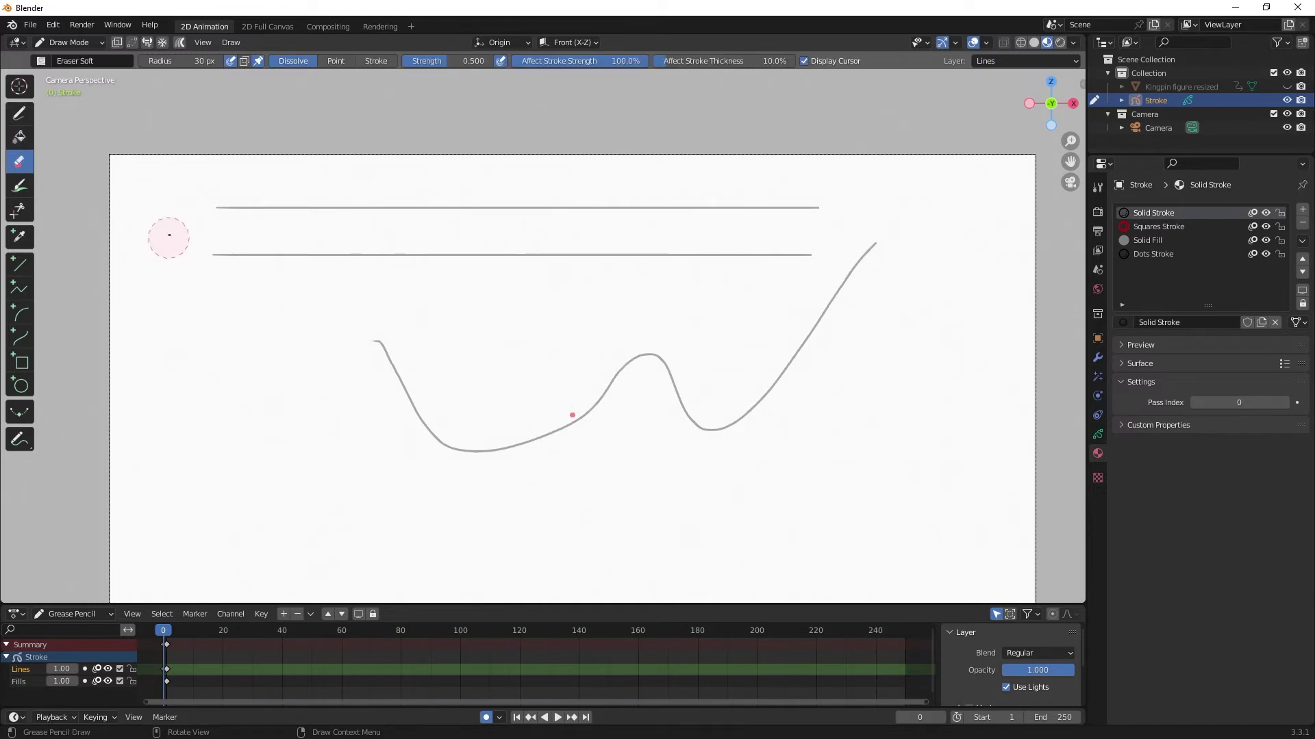
mouse_move(229, 249)
left_mouse_down()
mouse_move(275, 268)
mouse_move(304, 254)
mouse_move(443, 271)
mouse_move(491, 268)
mouse_move(361, 254)
mouse_move(503, 260)
mouse_move(447, 259)
mouse_move(465, 240)
mouse_move(452, 218)
mouse_move(612, 279)
mouse_move(420, 268)
left_mouse_up()
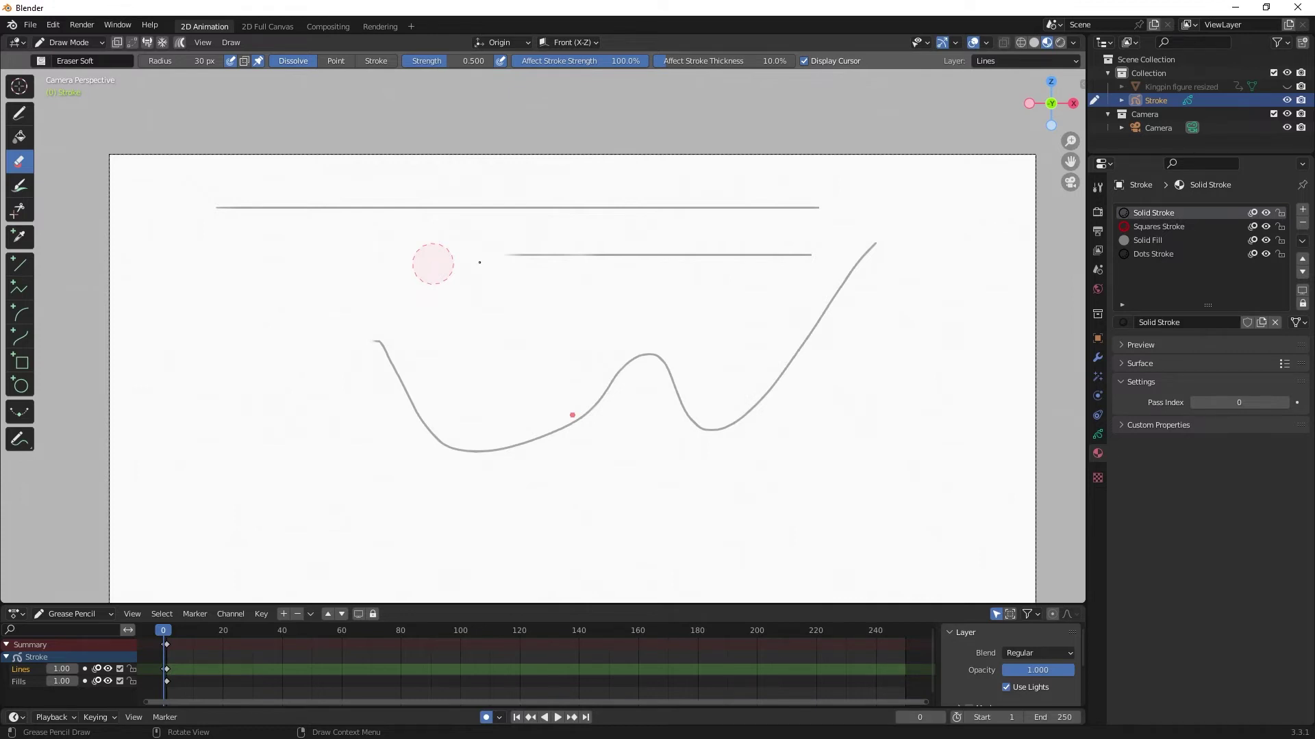
Step: Select all the strokes in Edit Mode and delete their points
scroll(505, 191, "down", 3)
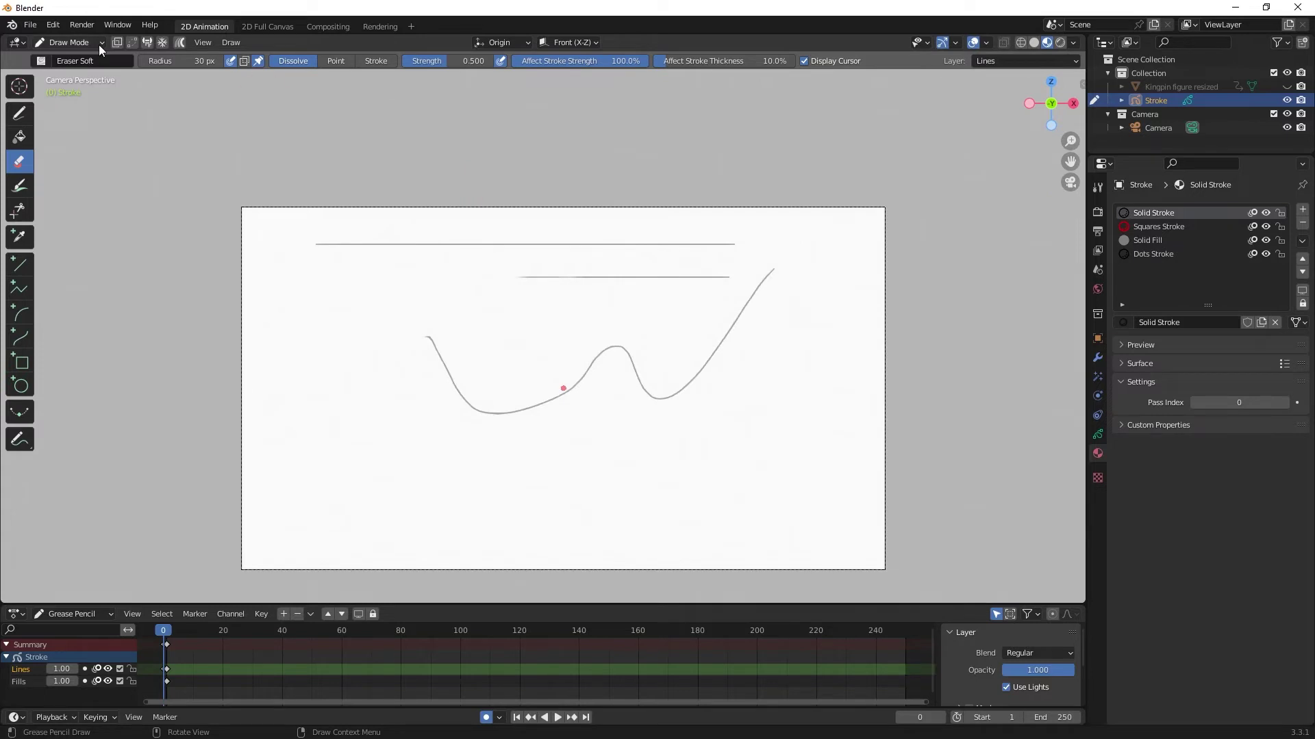
left_click(99, 49)
left_click(68, 74)
mouse_move(161, 173)
left_mouse_down()
mouse_move(725, 420)
mouse_move(873, 467)
left_mouse_up()
key("x")
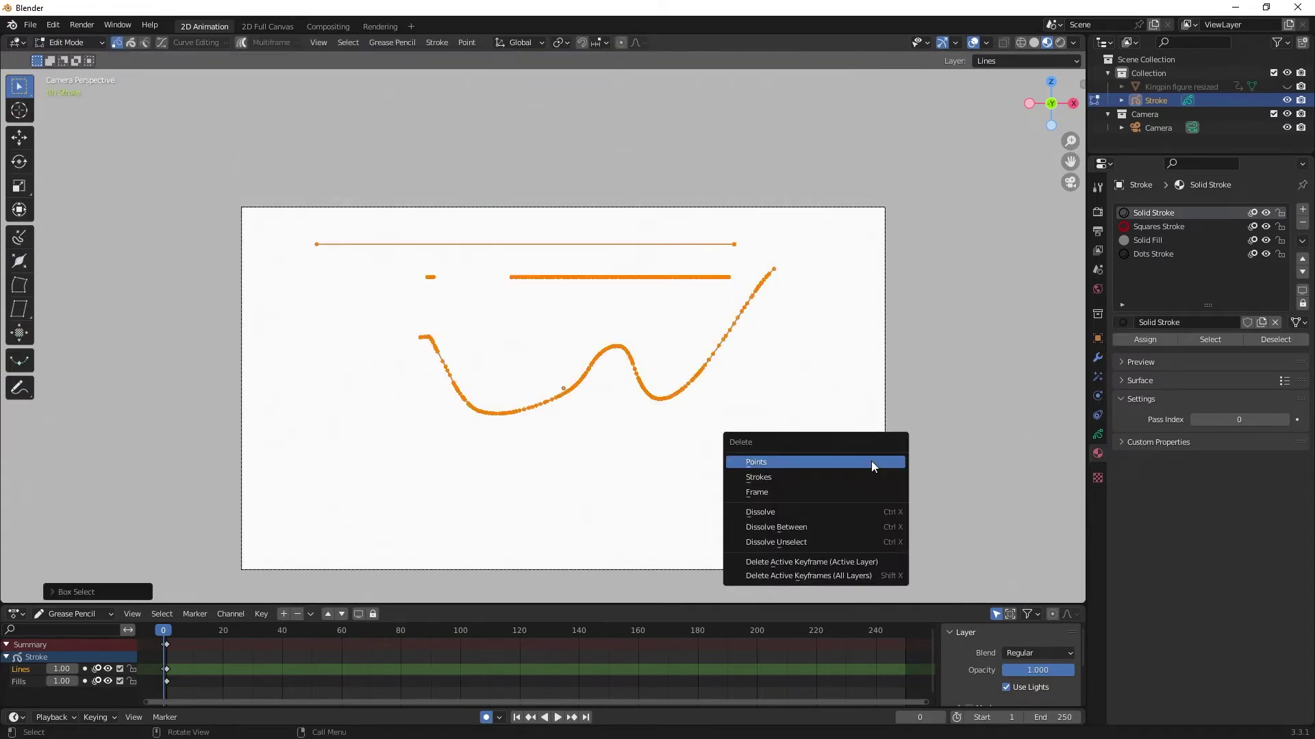
left_click(871, 462)
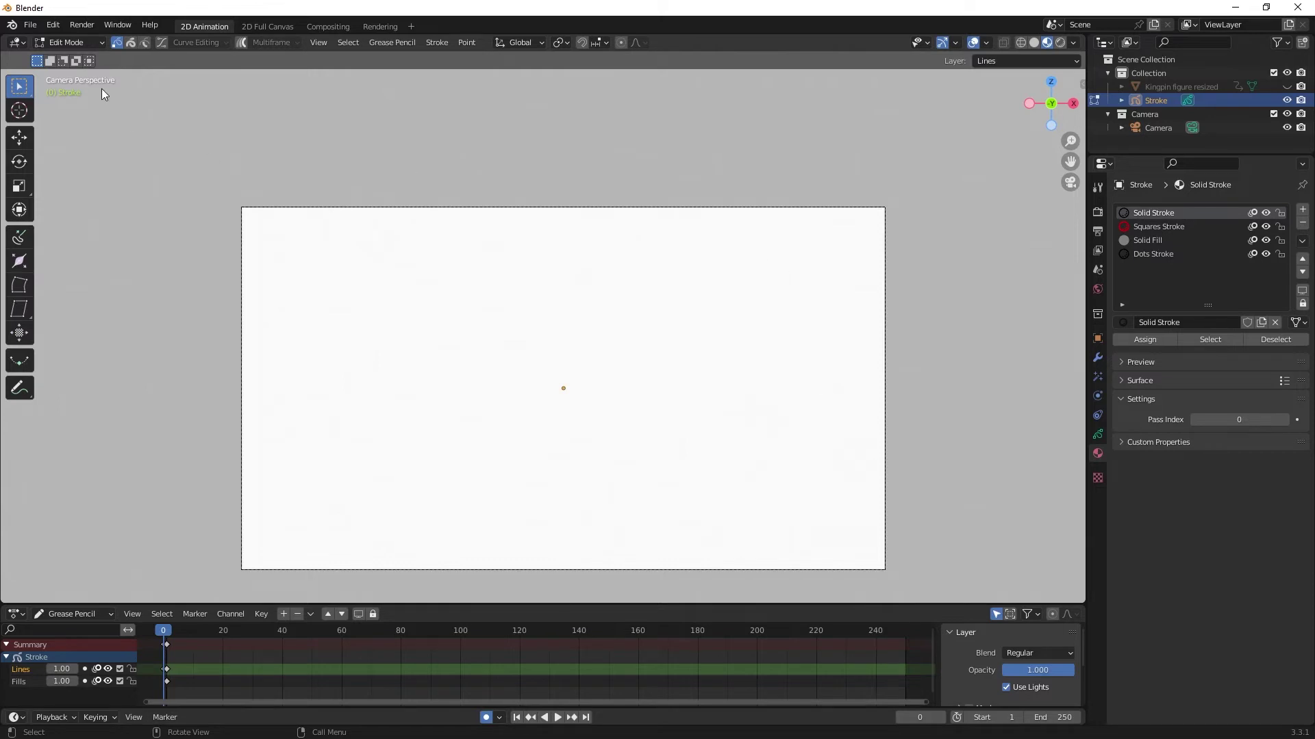
Step: Return the Stroke object to Draw Mode and unhide the Kingpin figure resized plane
left_click(69, 42)
left_click(71, 103)
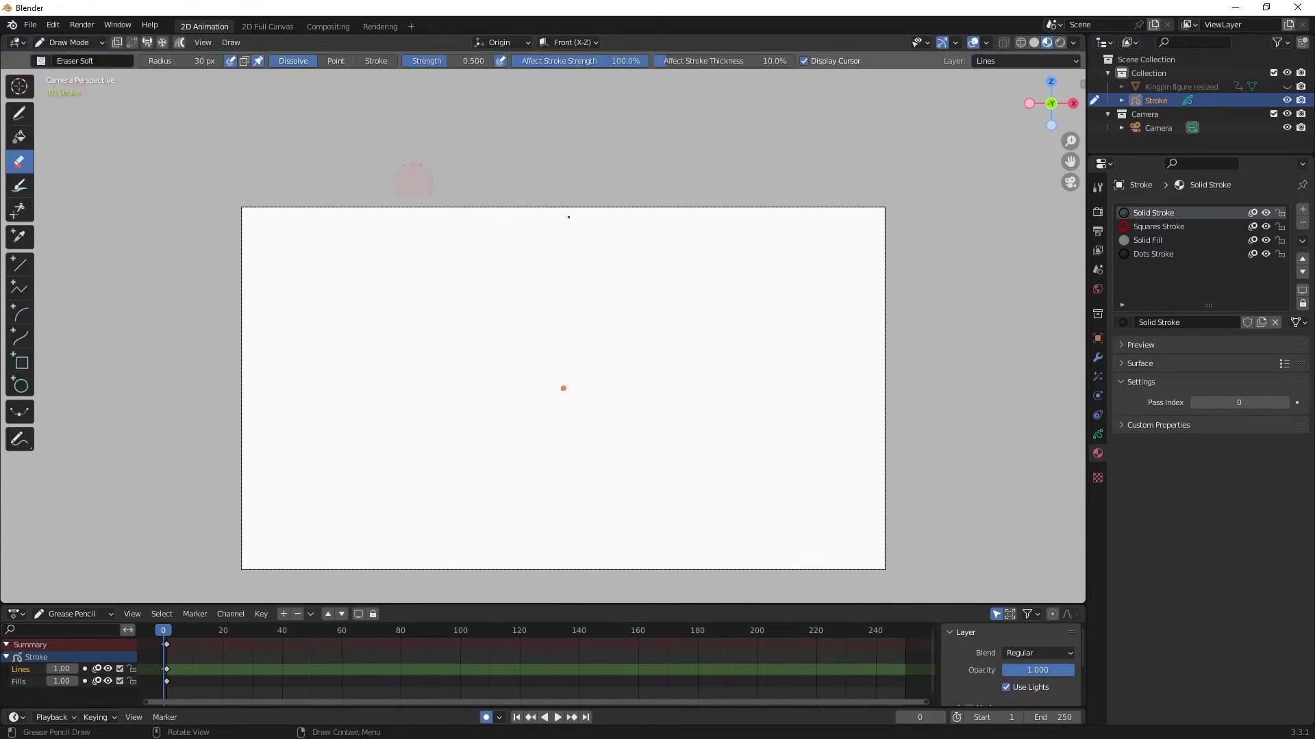
left_click(1287, 87)
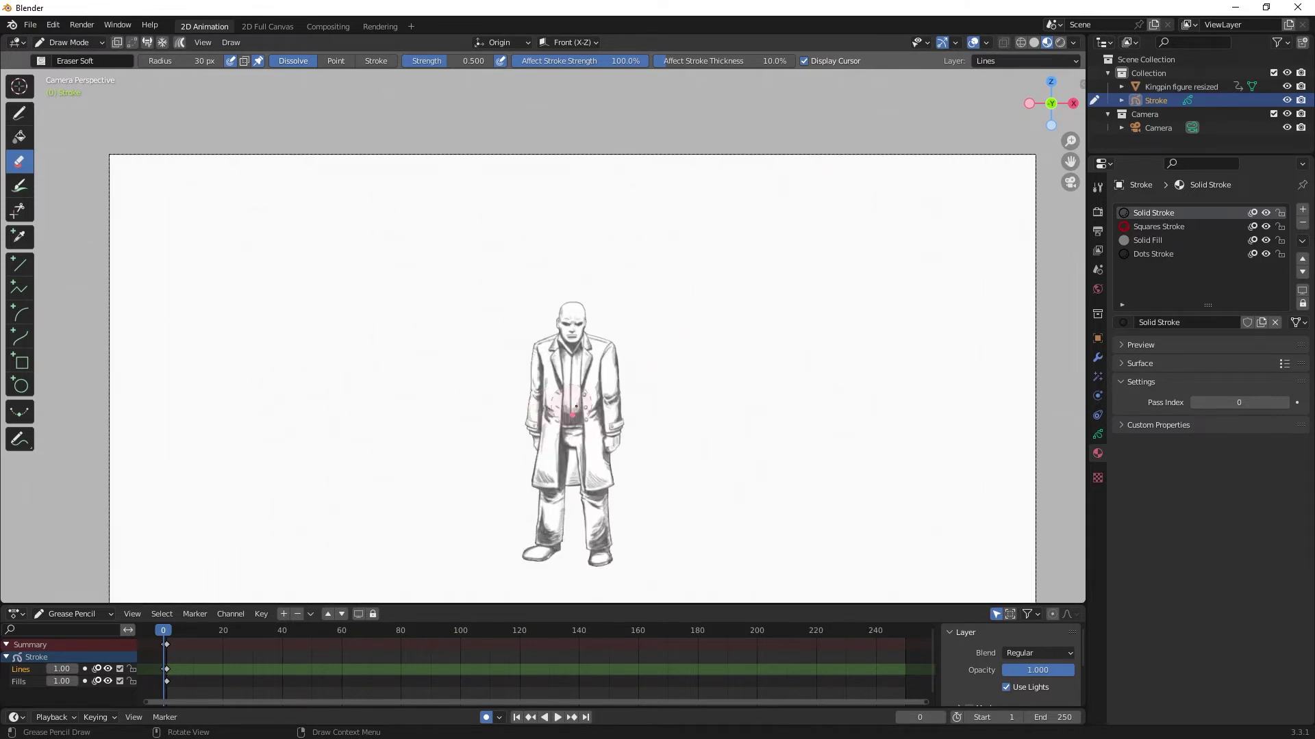
scroll(590, 321, "up", 2)
middle_click_drag(590, 321, 576, 314, "shift")
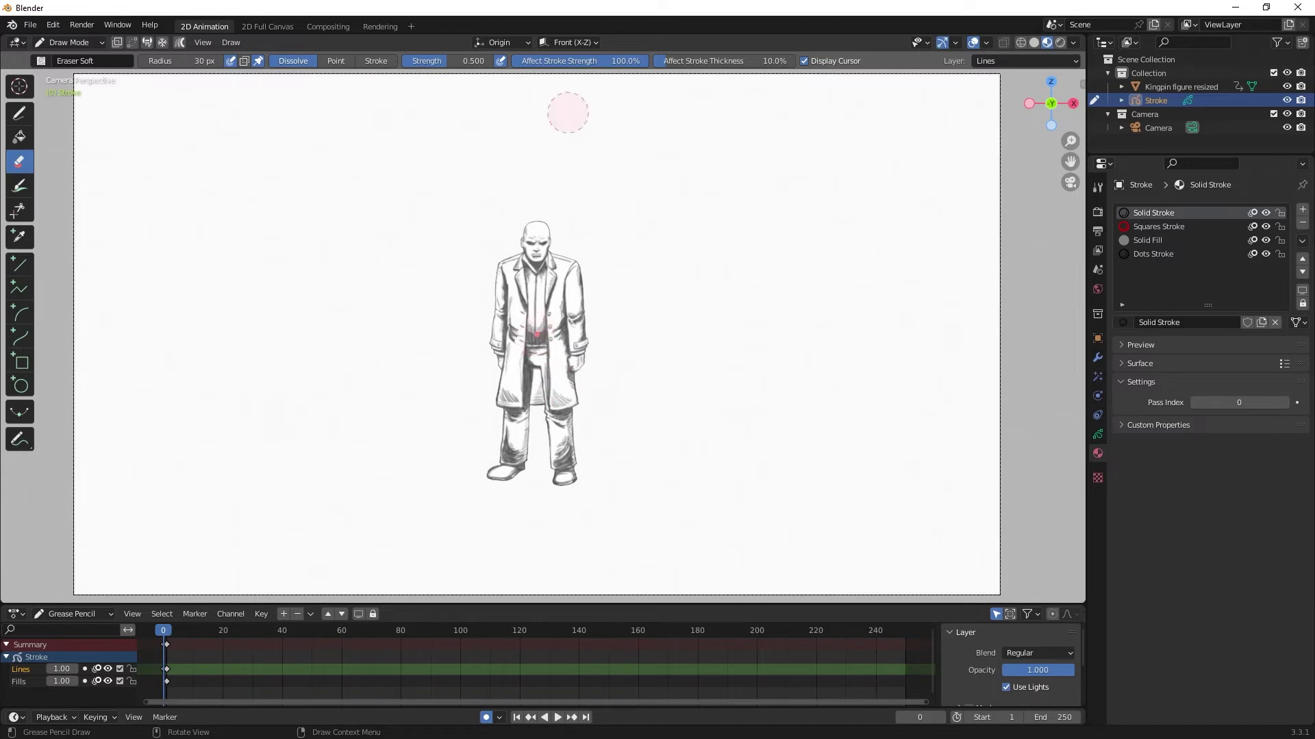
Step: Switch the pencil's drawing guides to Radial and place the 3D cursor on the lower part of the figure's coat
left_click(19, 114)
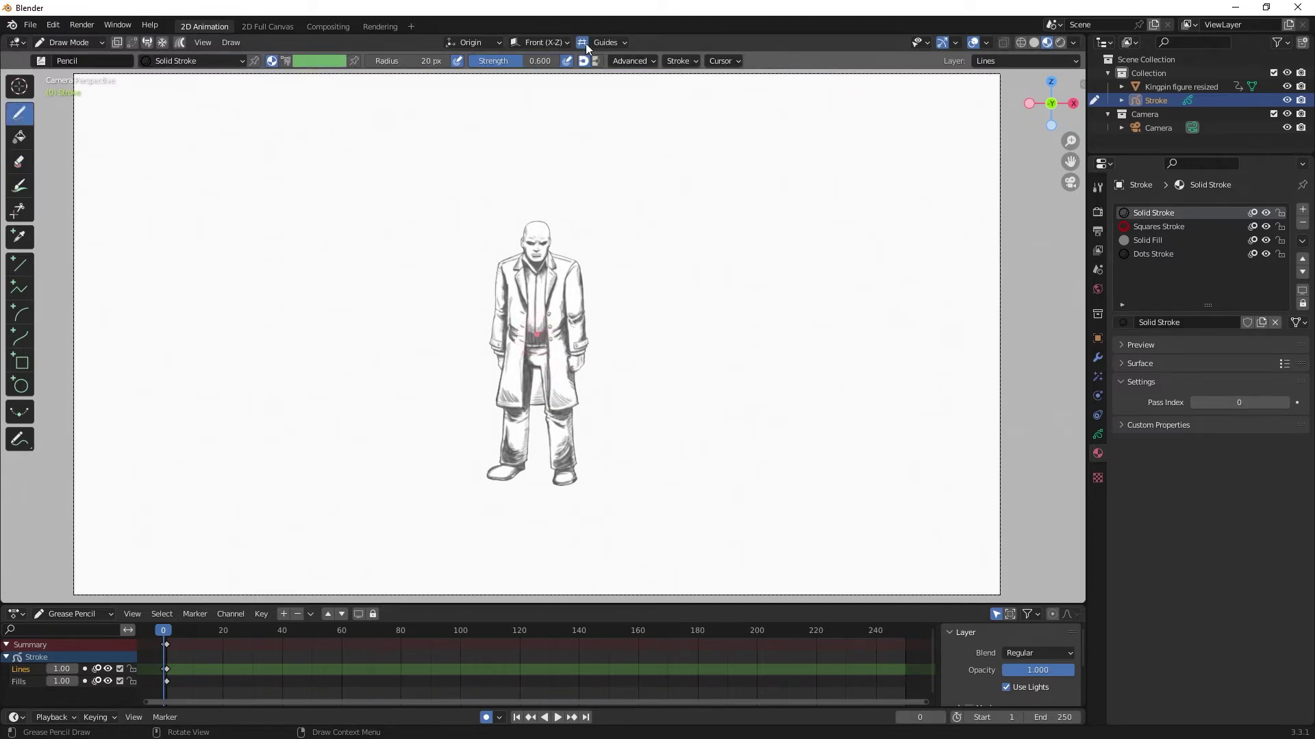
left_click(605, 42)
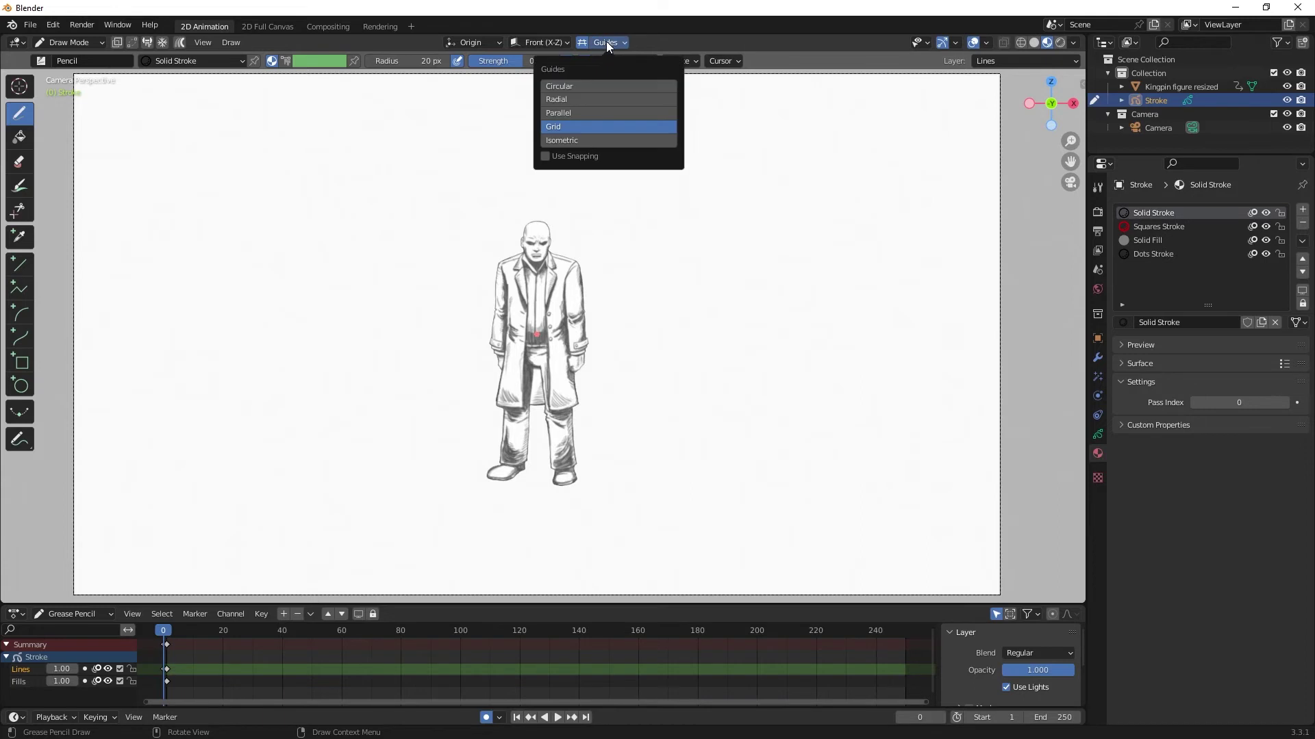
left_click(581, 100)
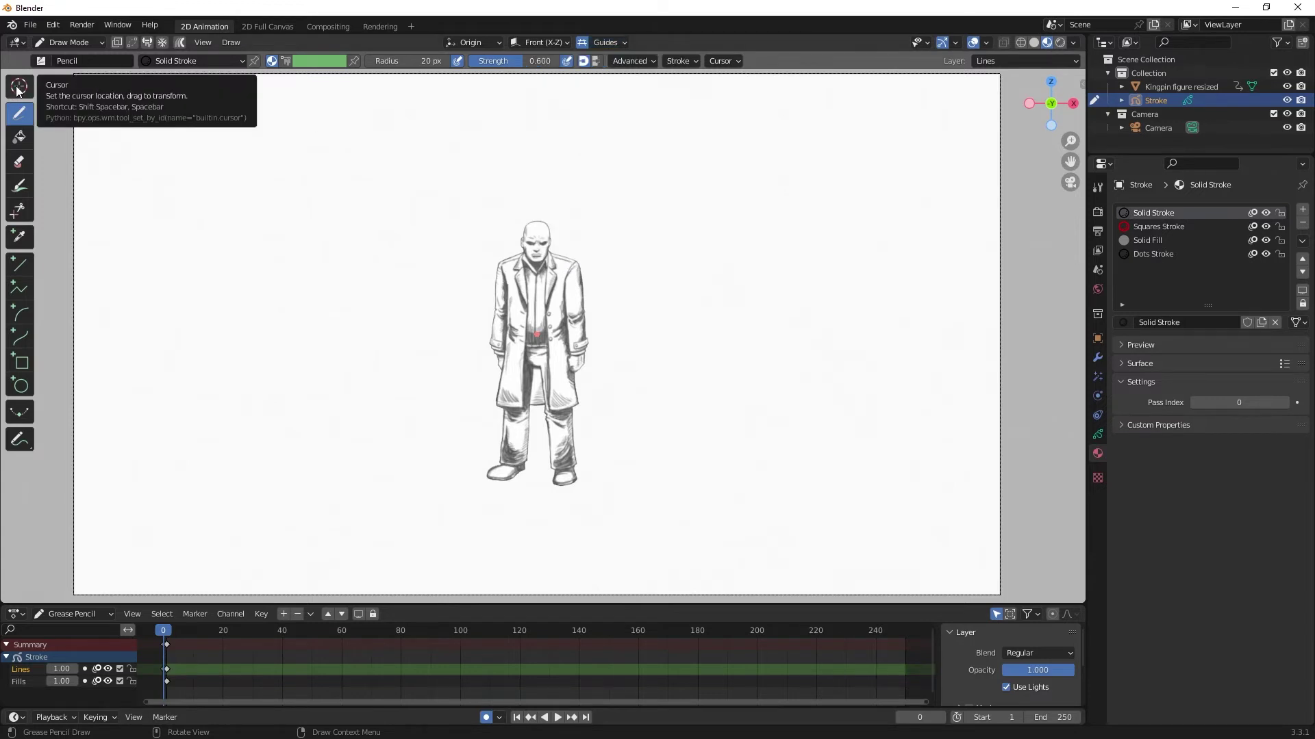
left_click(18, 88)
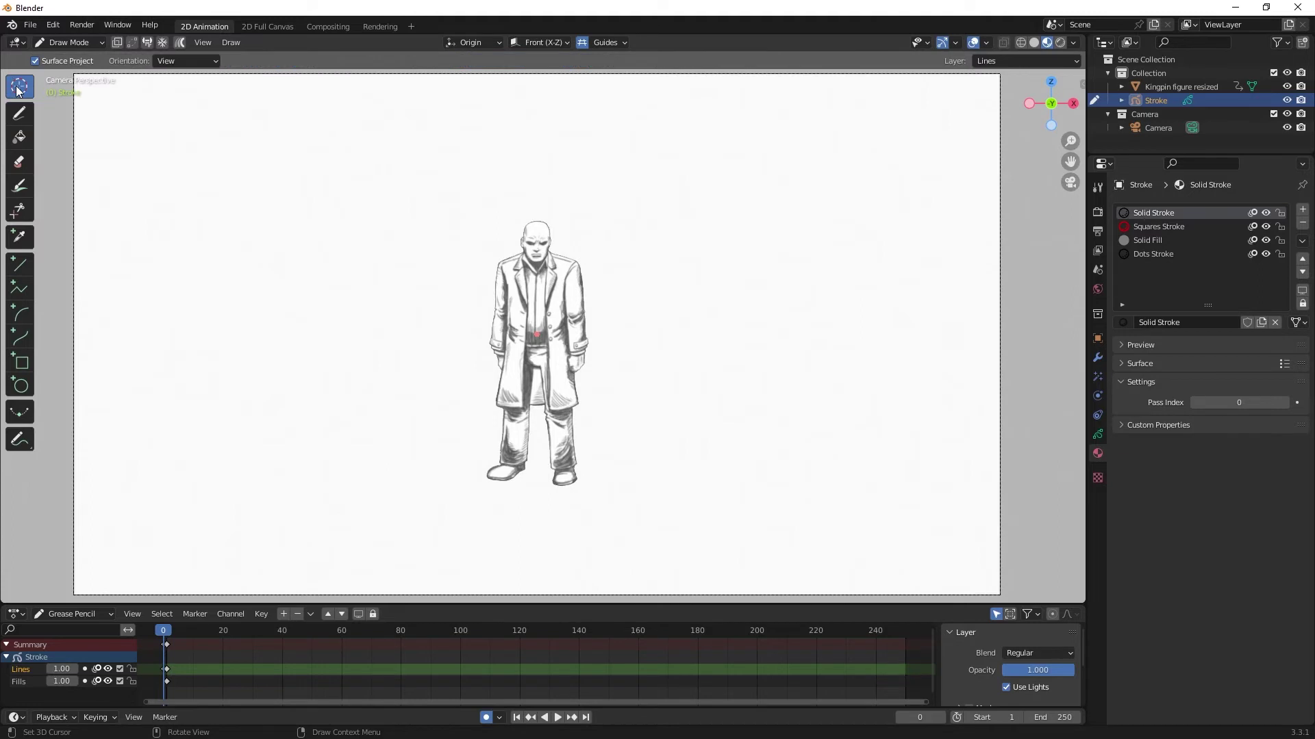
left_click(557, 378)
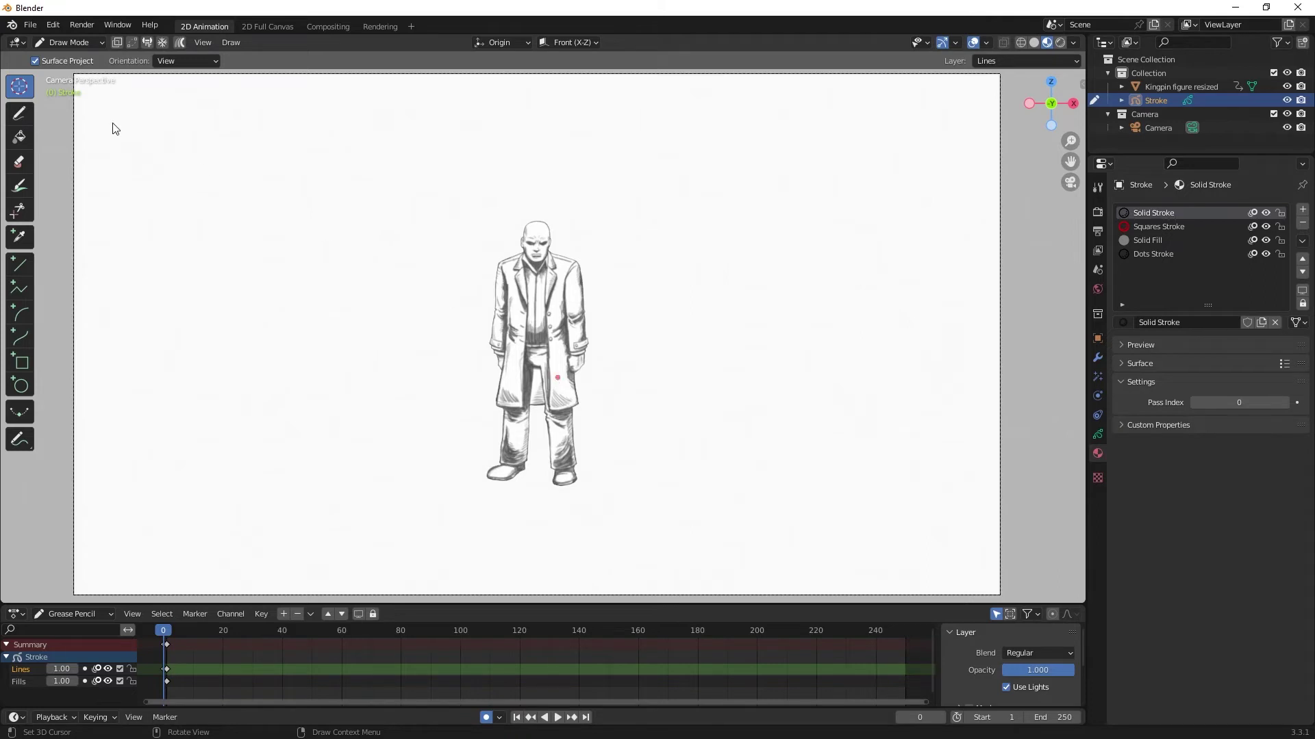
Step: Draw four long pencil strokes across the canvas through the 3D cursor to test the radial guides, and undo all four
left_click(19, 115)
scroll(274, 137, "down", 2)
left_click_drag(180, 104, 778, 518)
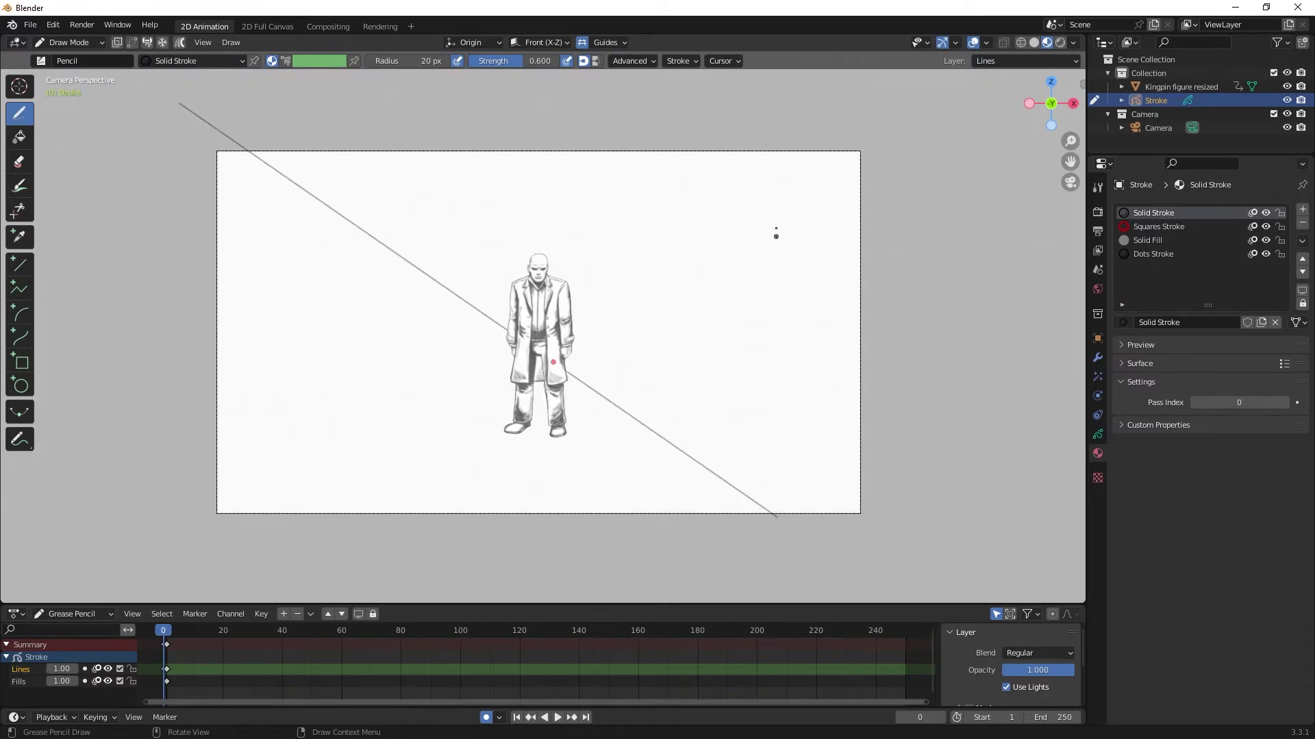
left_click_drag(816, 127, 386, 513)
mouse_move(529, 125)
left_mouse_down()
mouse_move(543, 403)
mouse_move(577, 603)
left_mouse_up()
mouse_move(163, 349)
left_mouse_down()
mouse_move(604, 381)
mouse_move(859, 357)
left_mouse_up()
key("ctrl+z")
key("ctrl+z")
key("ctrl+z")
key("ctrl+z")
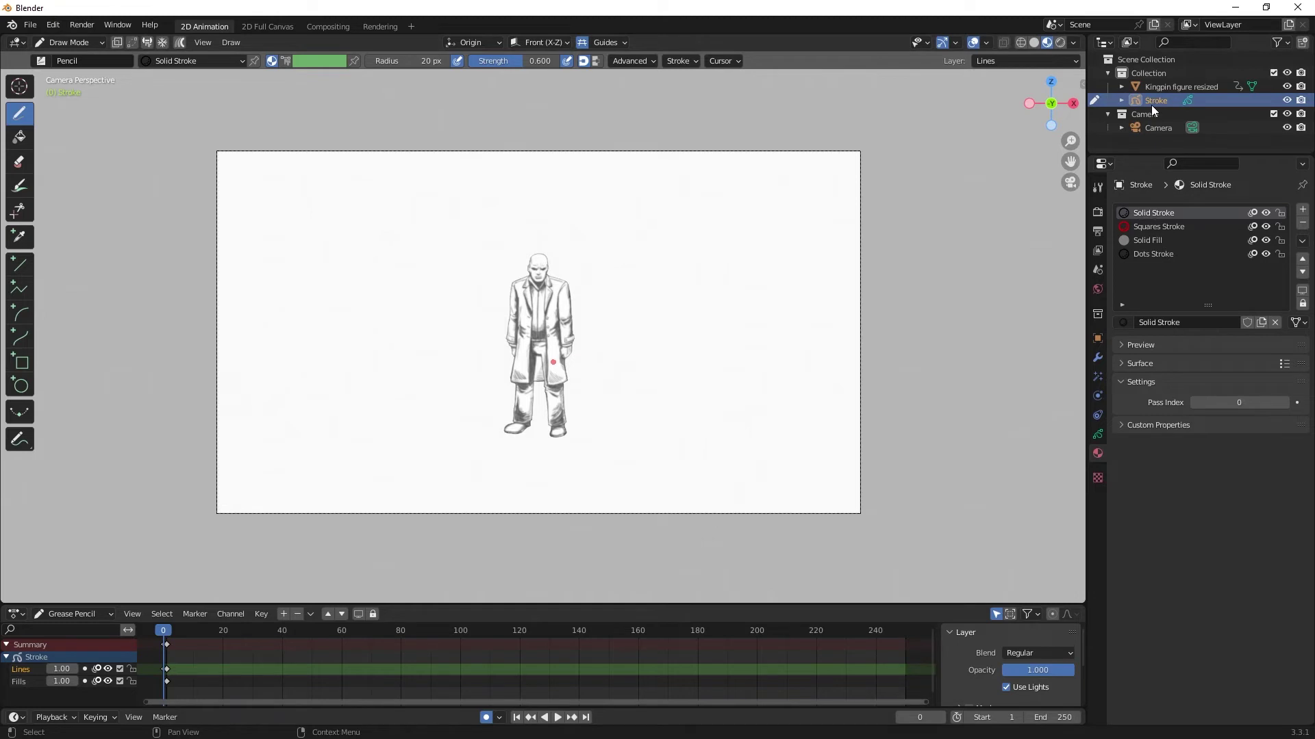
Step: Add a new Grease Pencil layer to the Stroke object and name it Horizon
left_click(1097, 436)
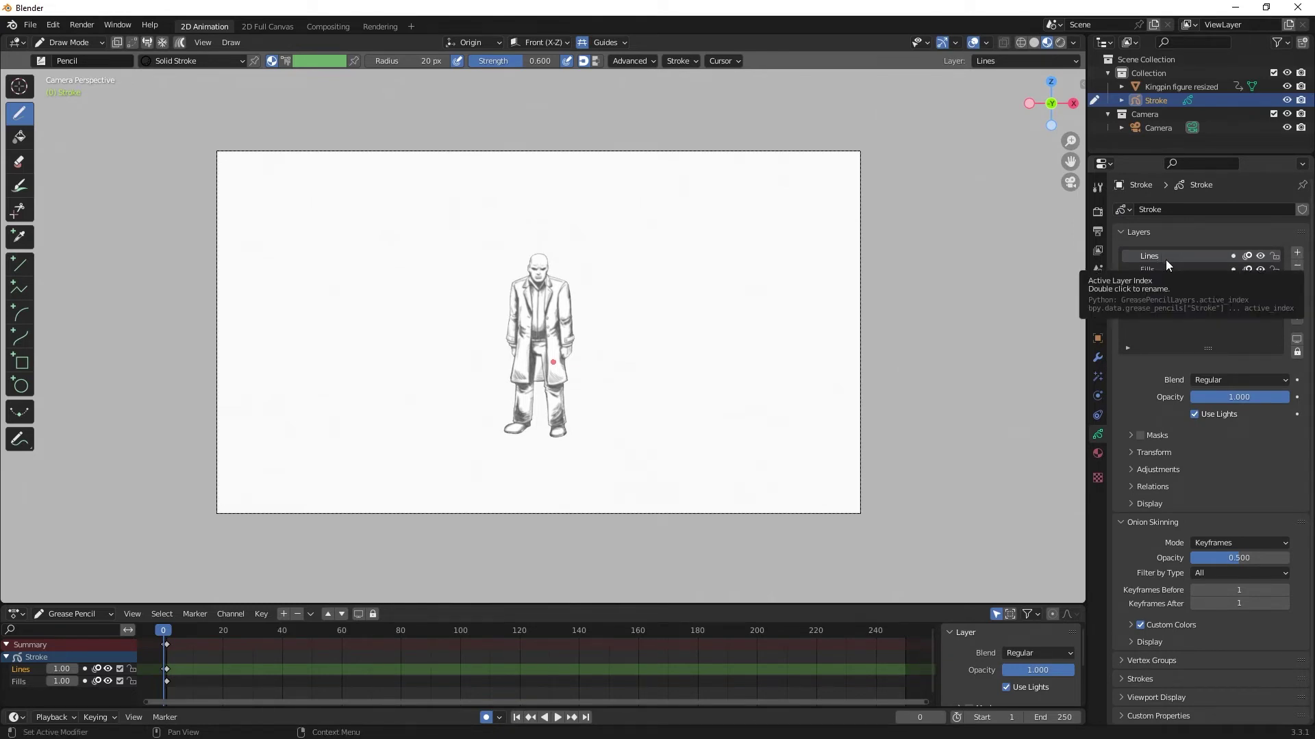
left_click(1296, 253)
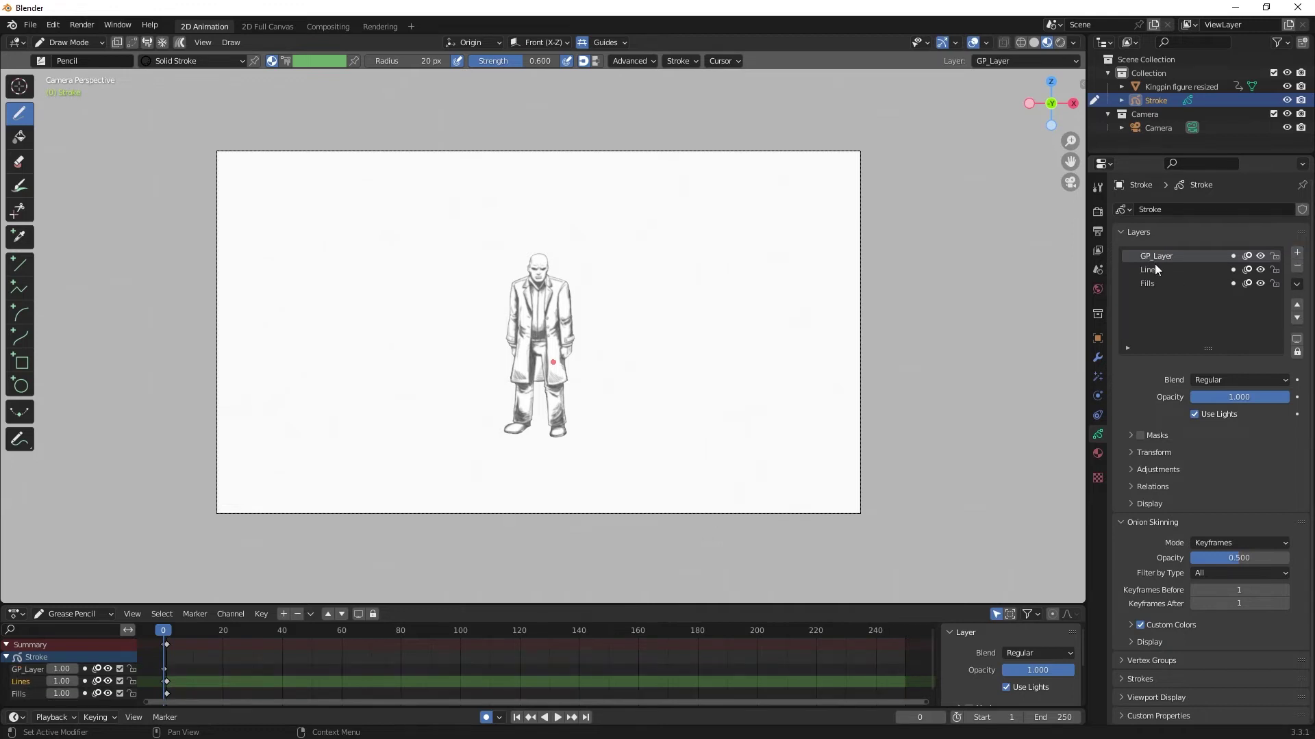
double_click(1156, 257)
type("Horizon")
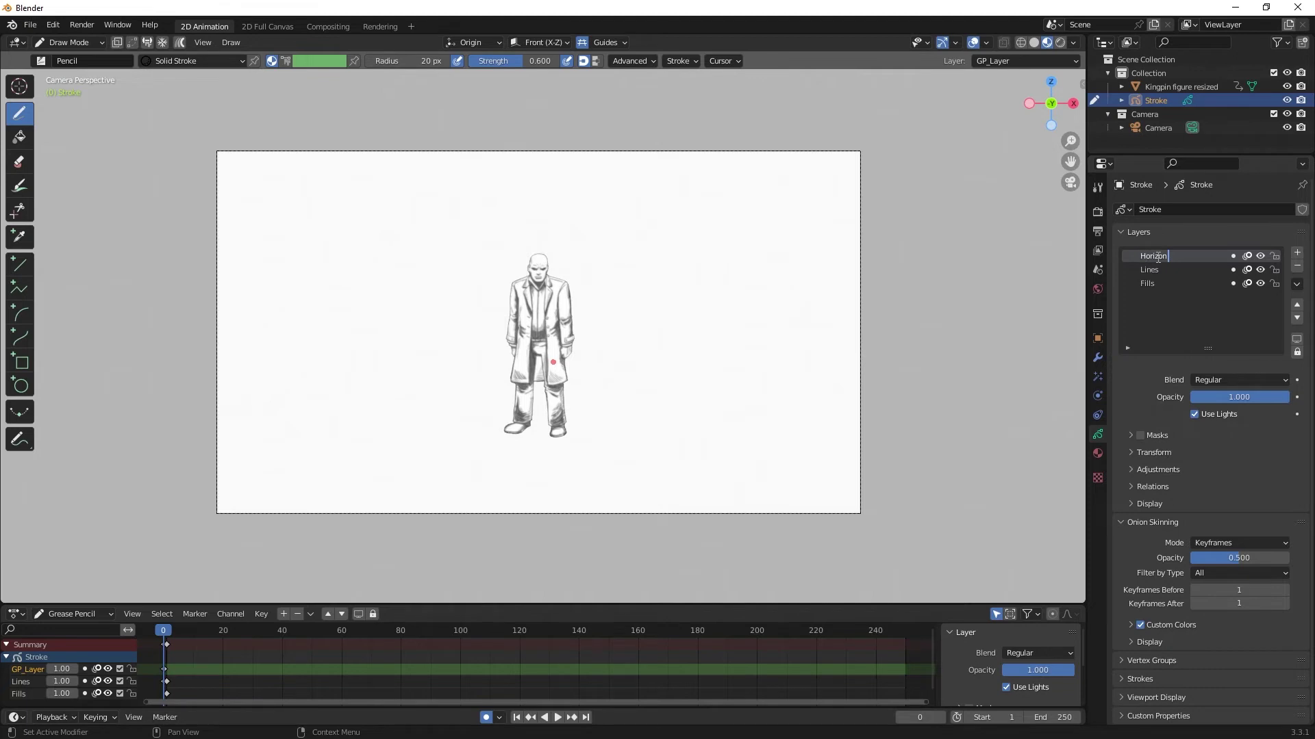
key("Return")
Step: Switch the guides to Grid and draw a horizon line across the full canvas at the height of the figure's lower coat
left_click(617, 43)
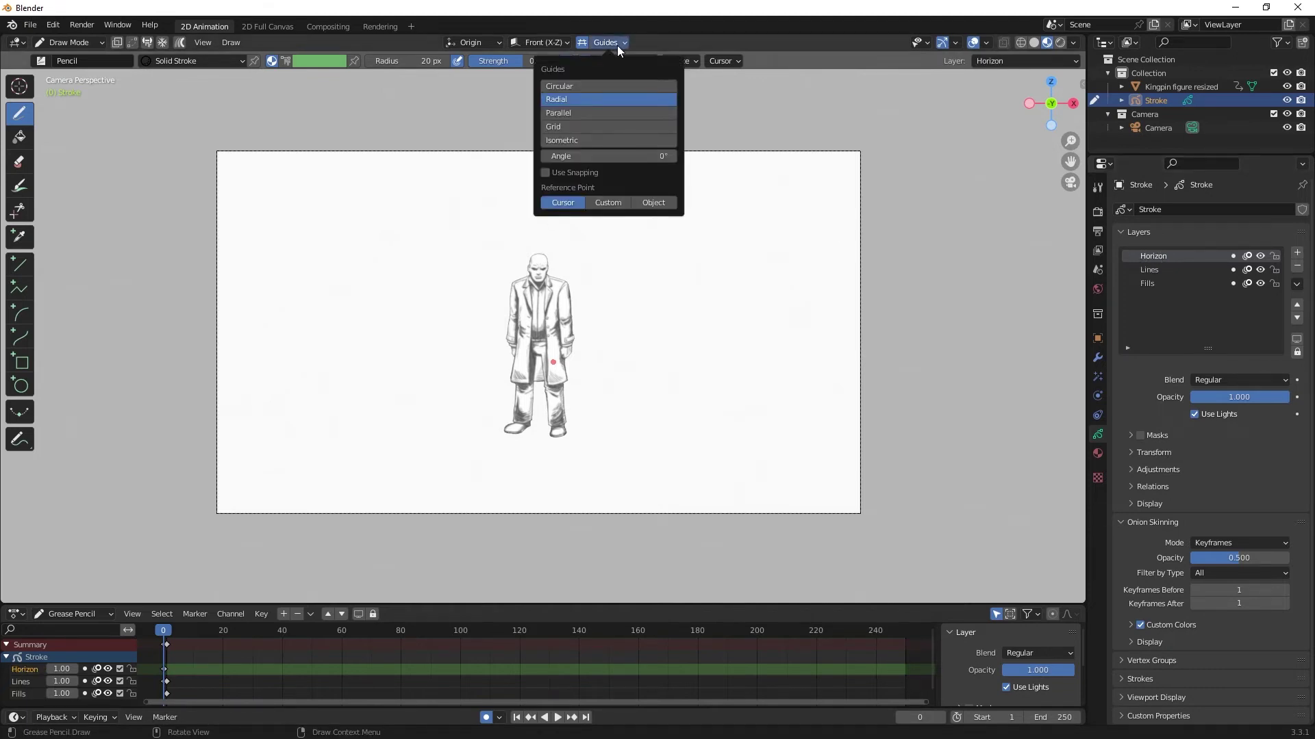
left_click(575, 125)
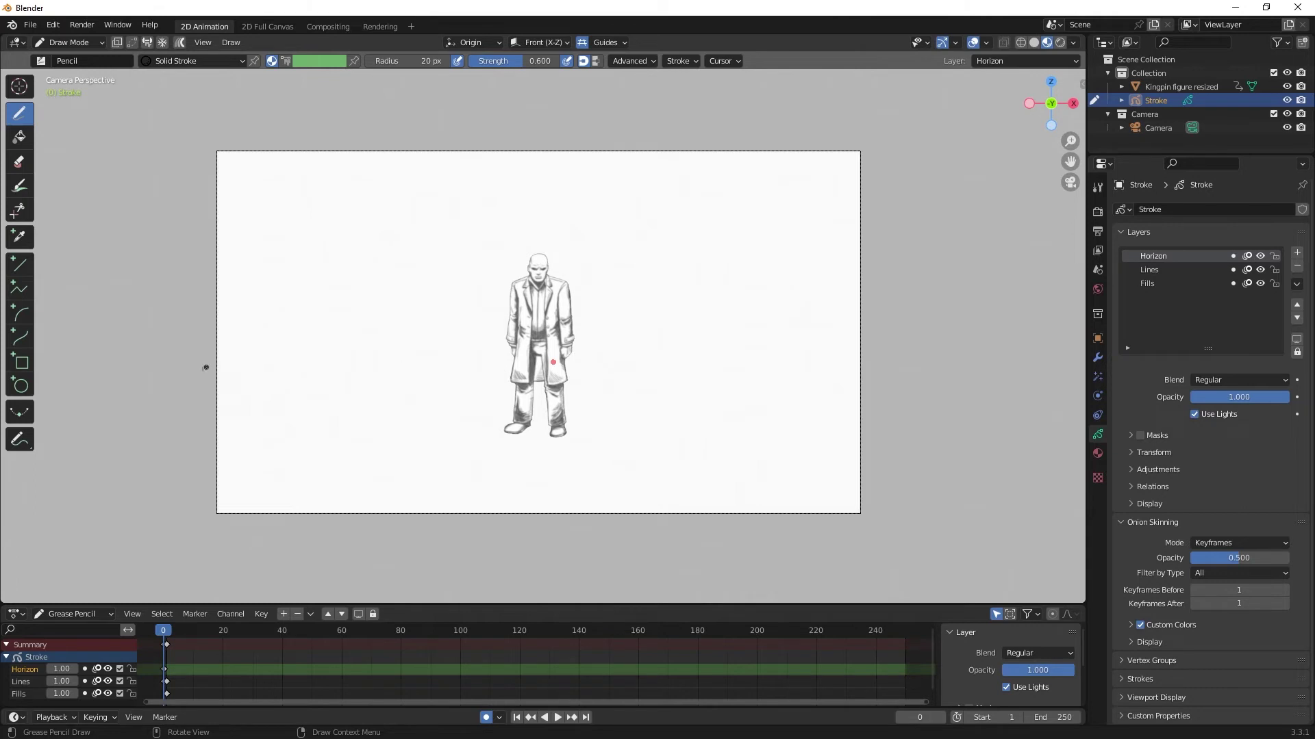
left_click_drag(206, 368, 882, 356)
scroll(547, 374, "up", 4)
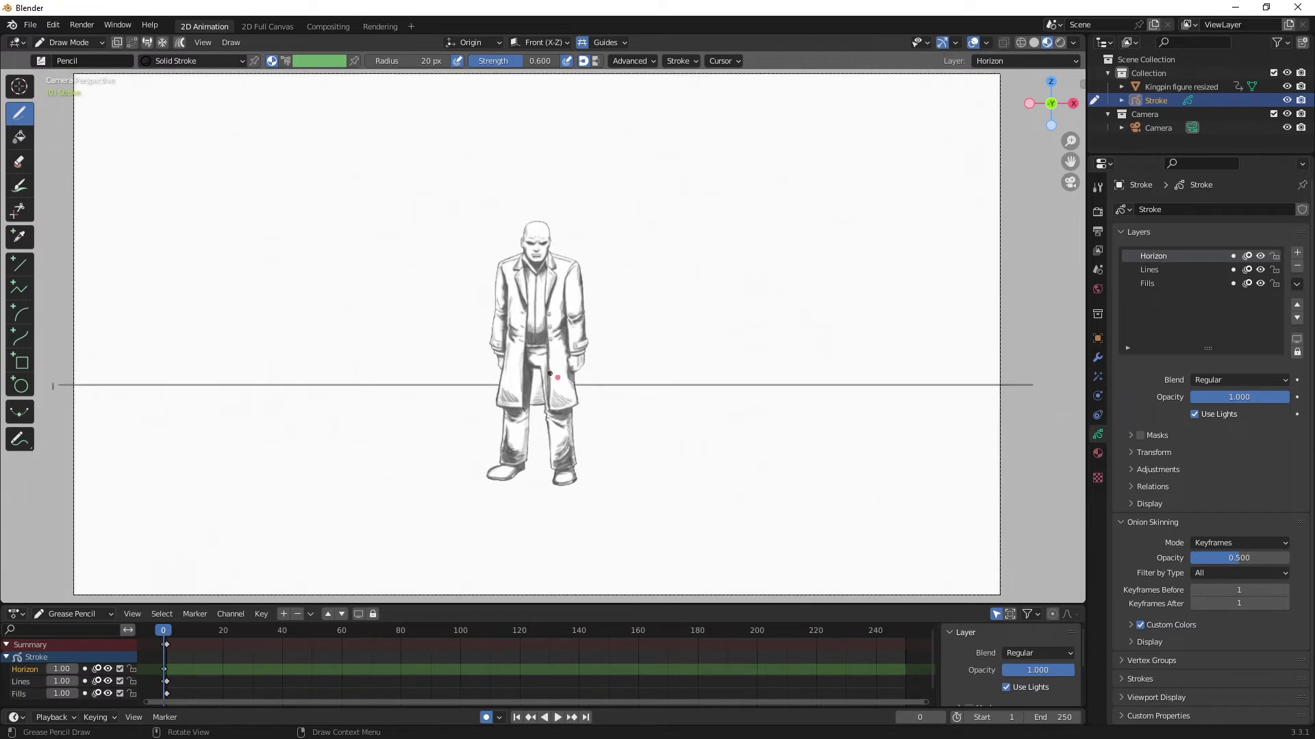
scroll(161, 132, "down", 5)
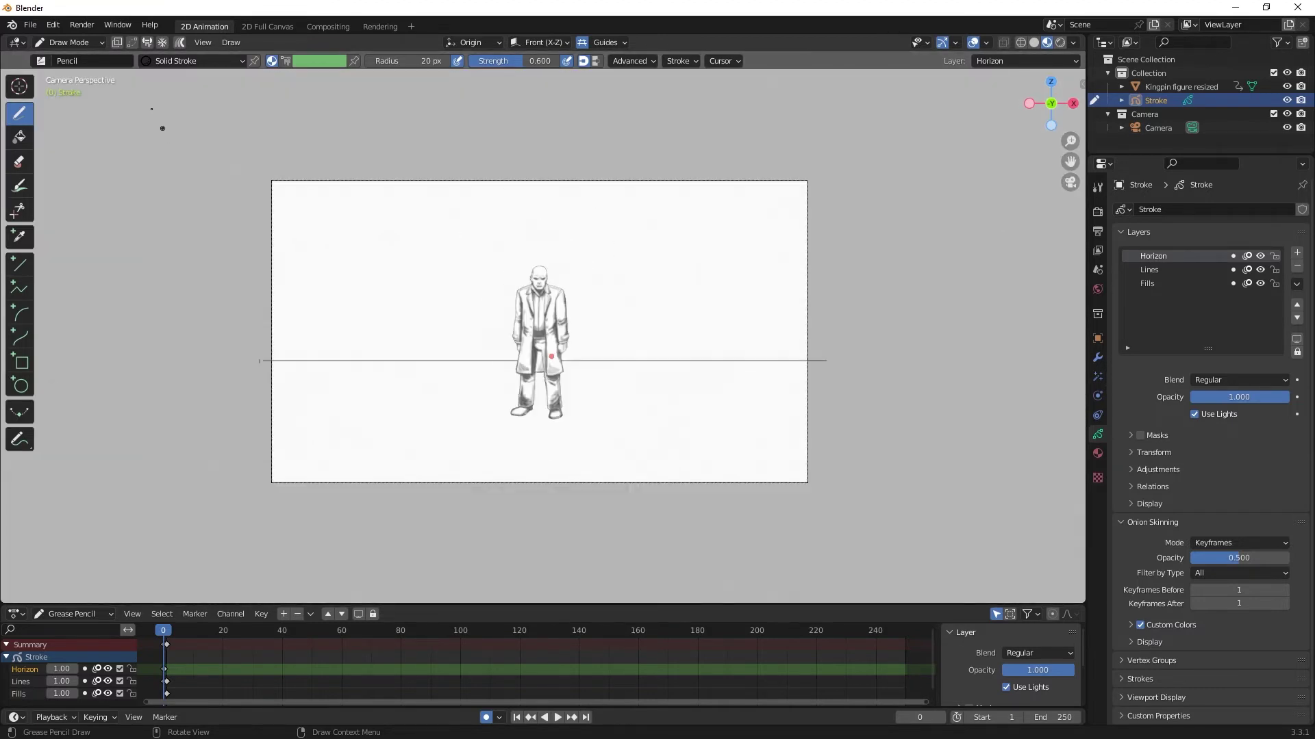
Step: Move the Stroke object with the horizon line slightly upward in Object Mode, and return to Draw Mode
left_click(98, 41)
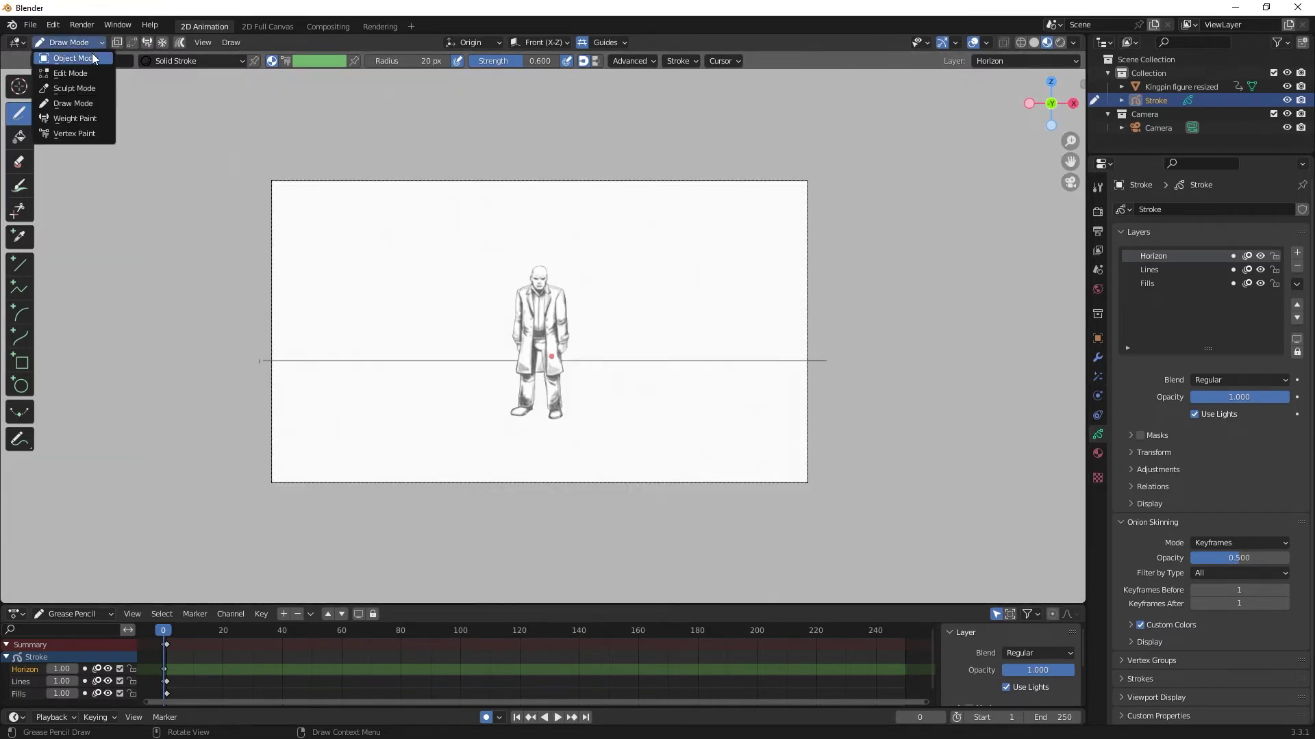
left_click(91, 53)
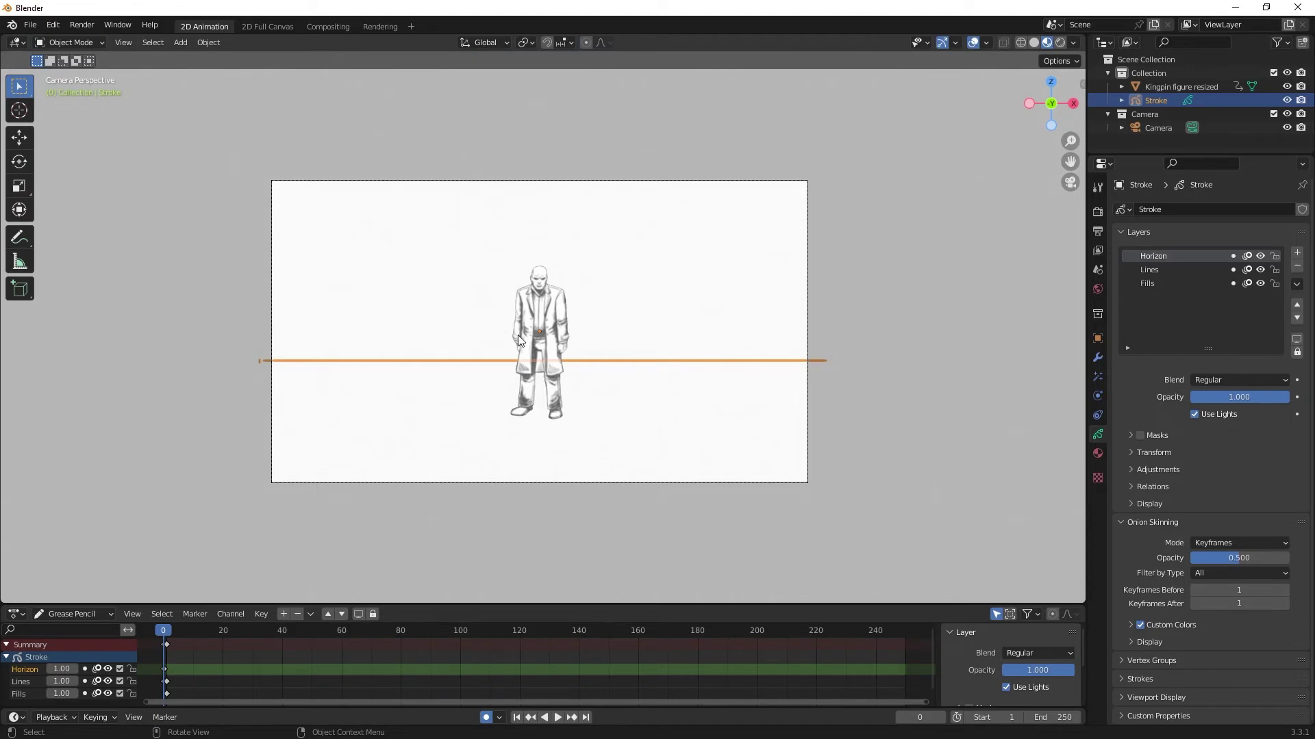
key("g")
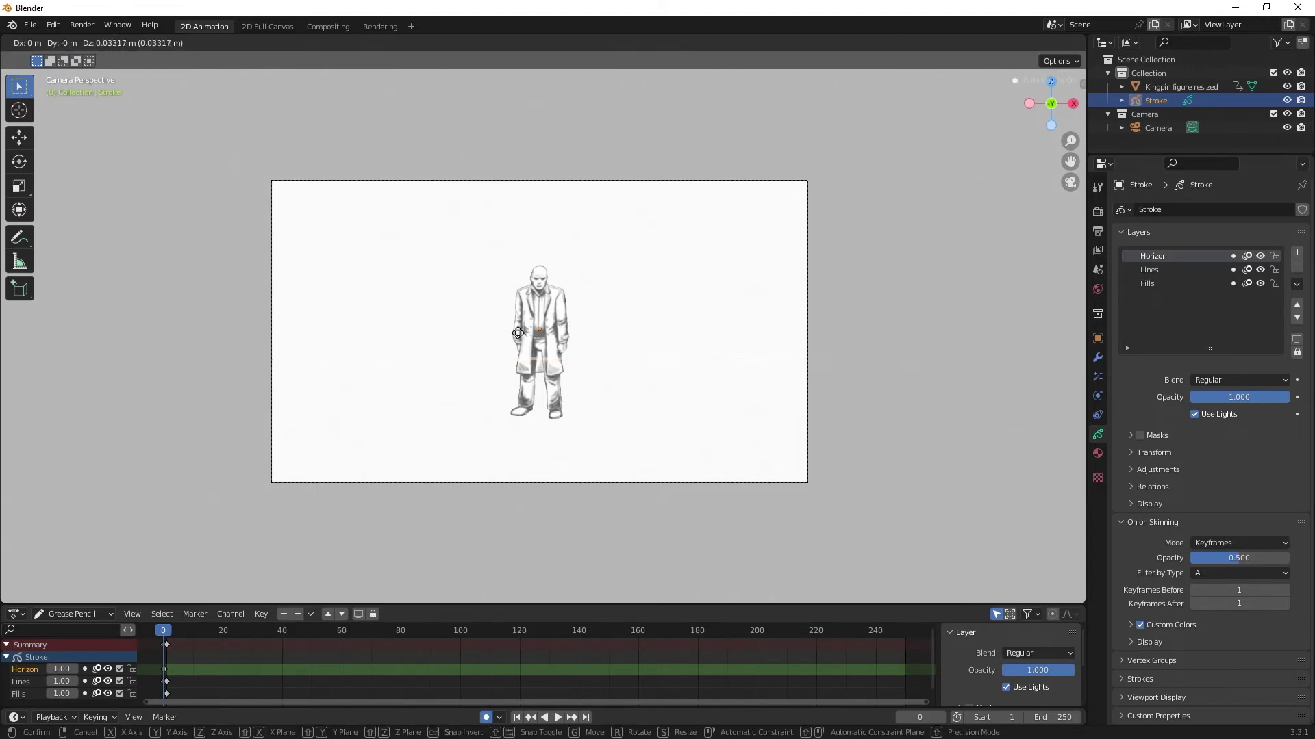
left_click(518, 328)
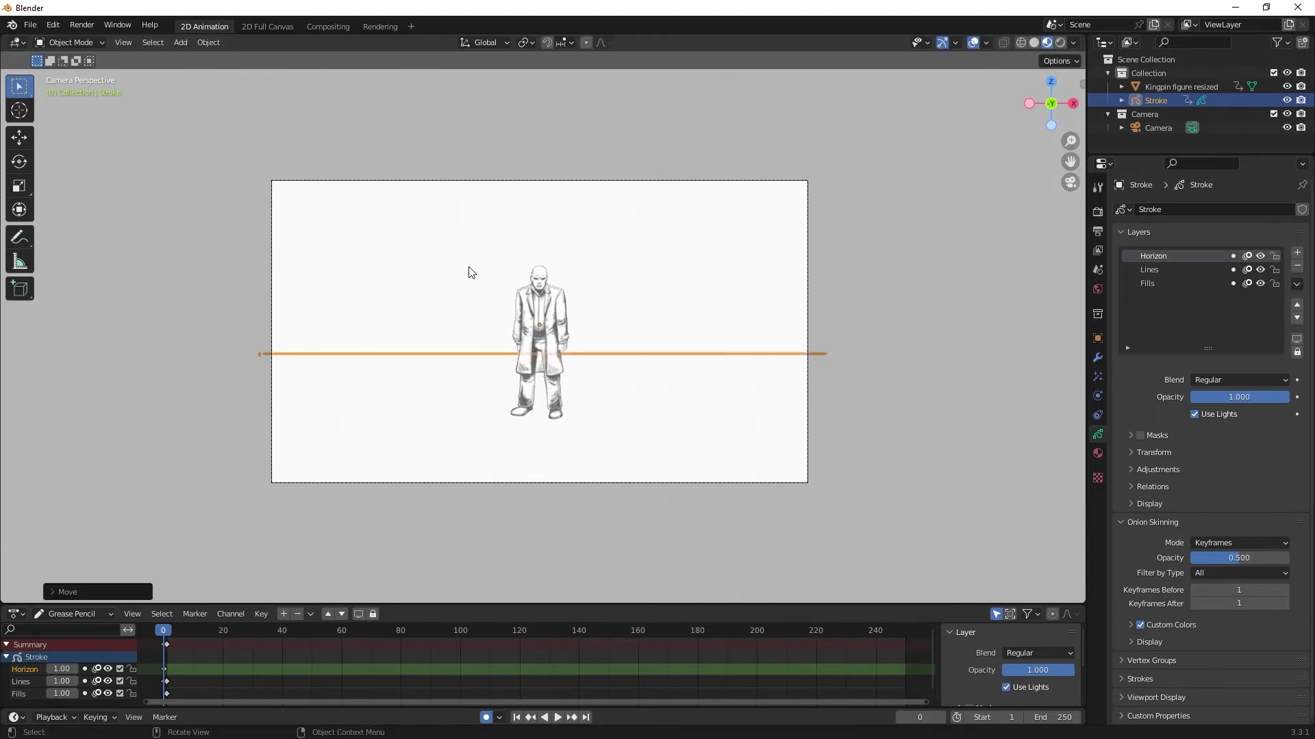
left_click(75, 42)
left_click(75, 103)
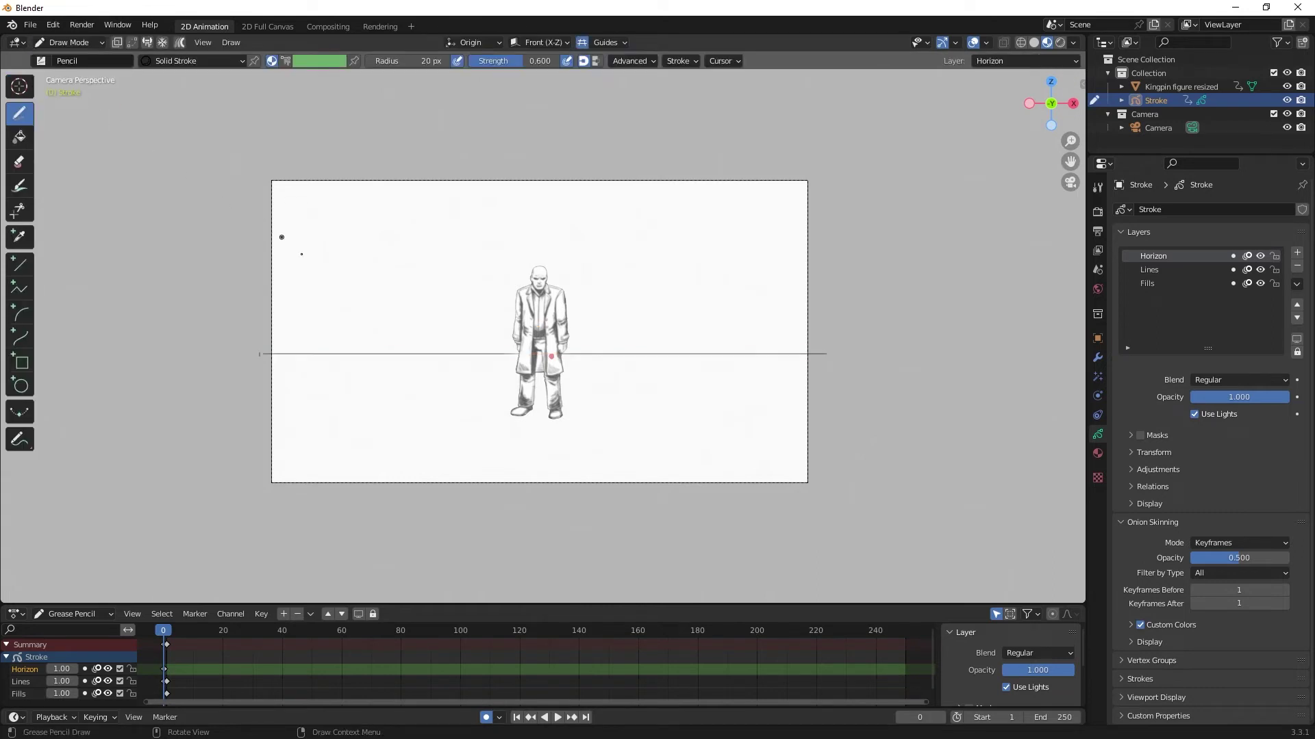
Step: Lower the Stroke object slightly in Object Mode so the horizon line runs through the 3D cursor, and return to Draw Mode
scroll(508, 350, "up", 5)
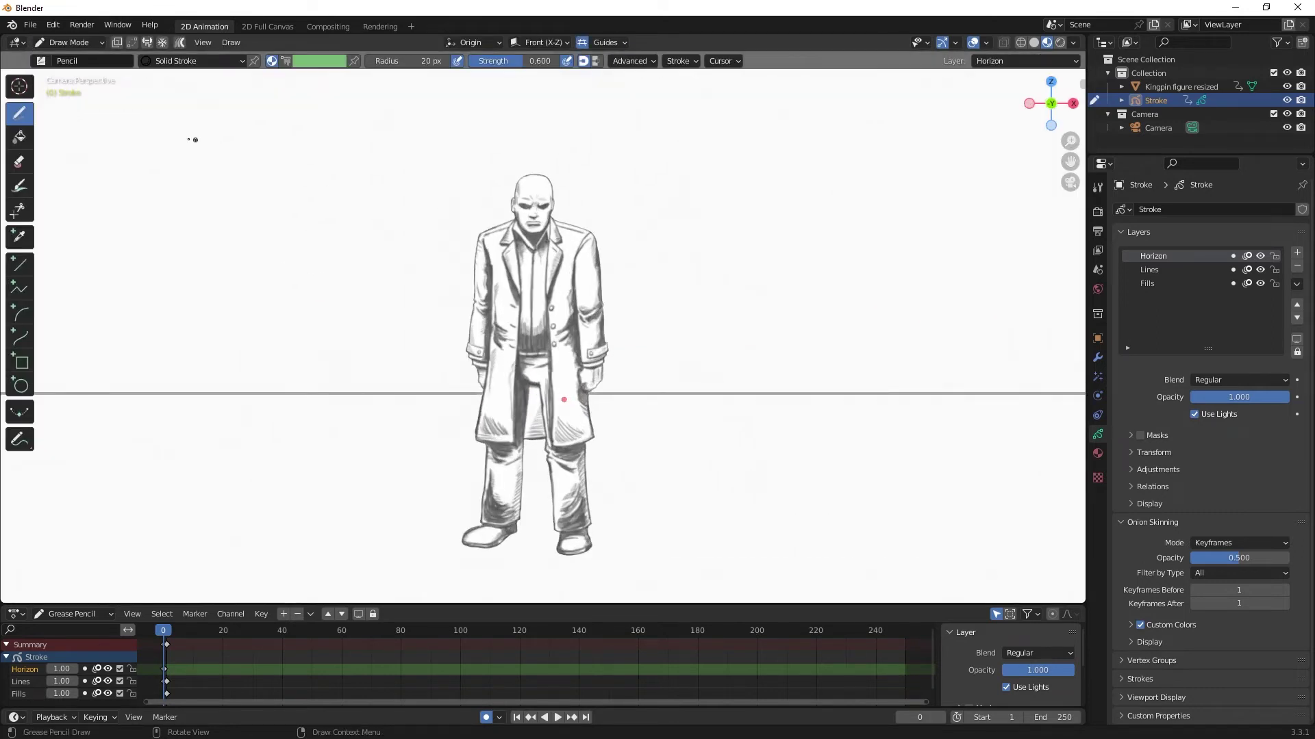
scroll(195, 139, "down", 3)
left_click(69, 42)
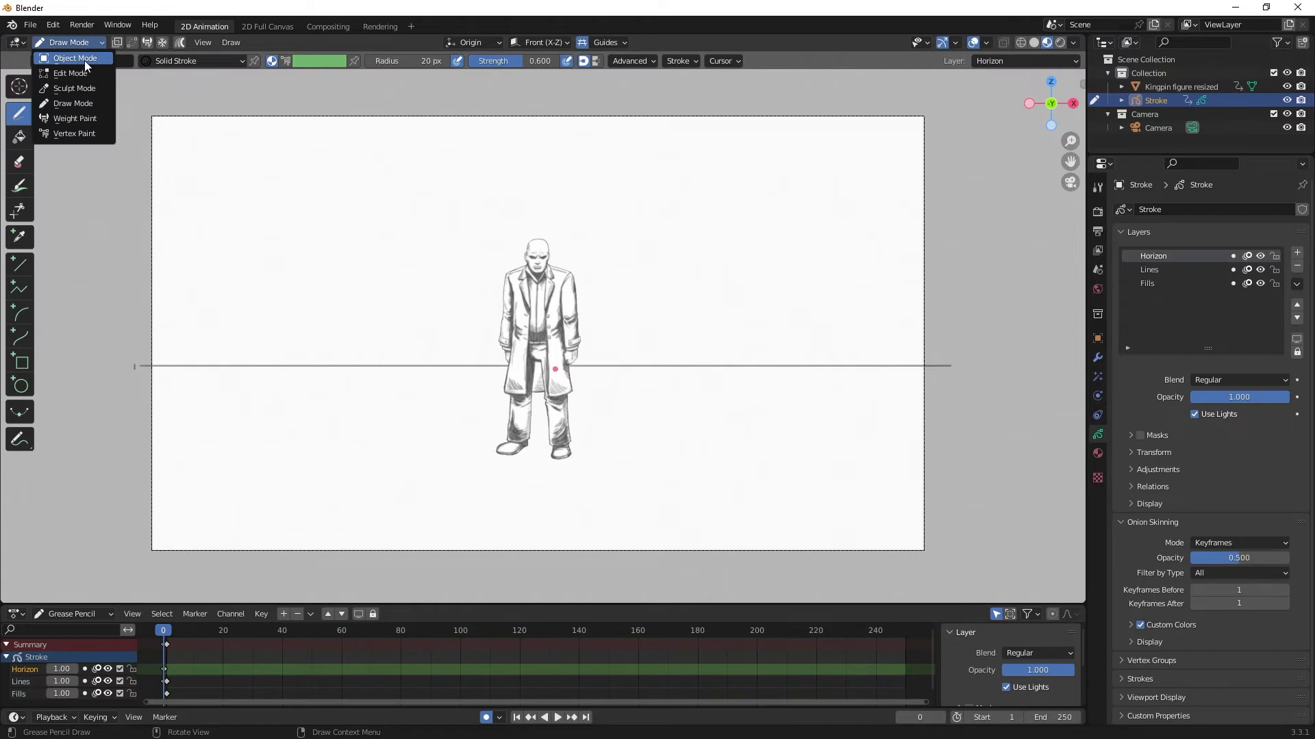
left_click(87, 66)
key("g")
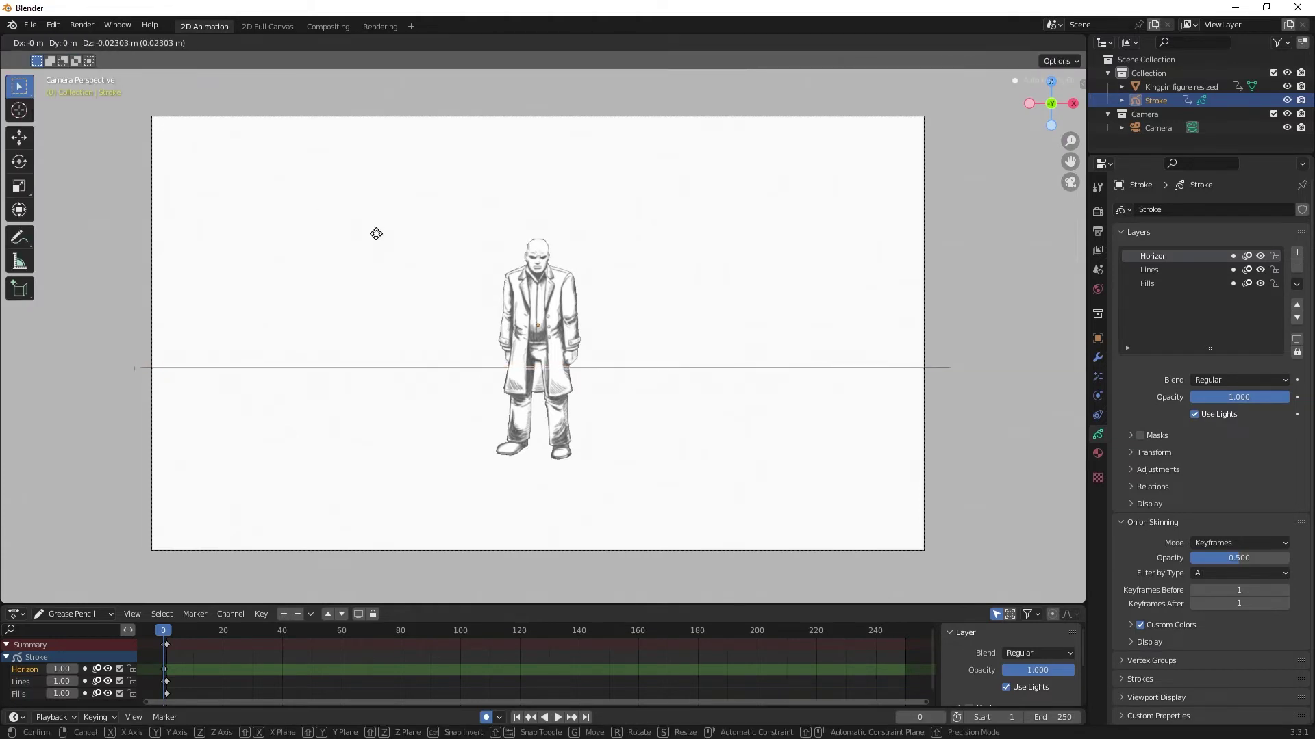
left_click(376, 234)
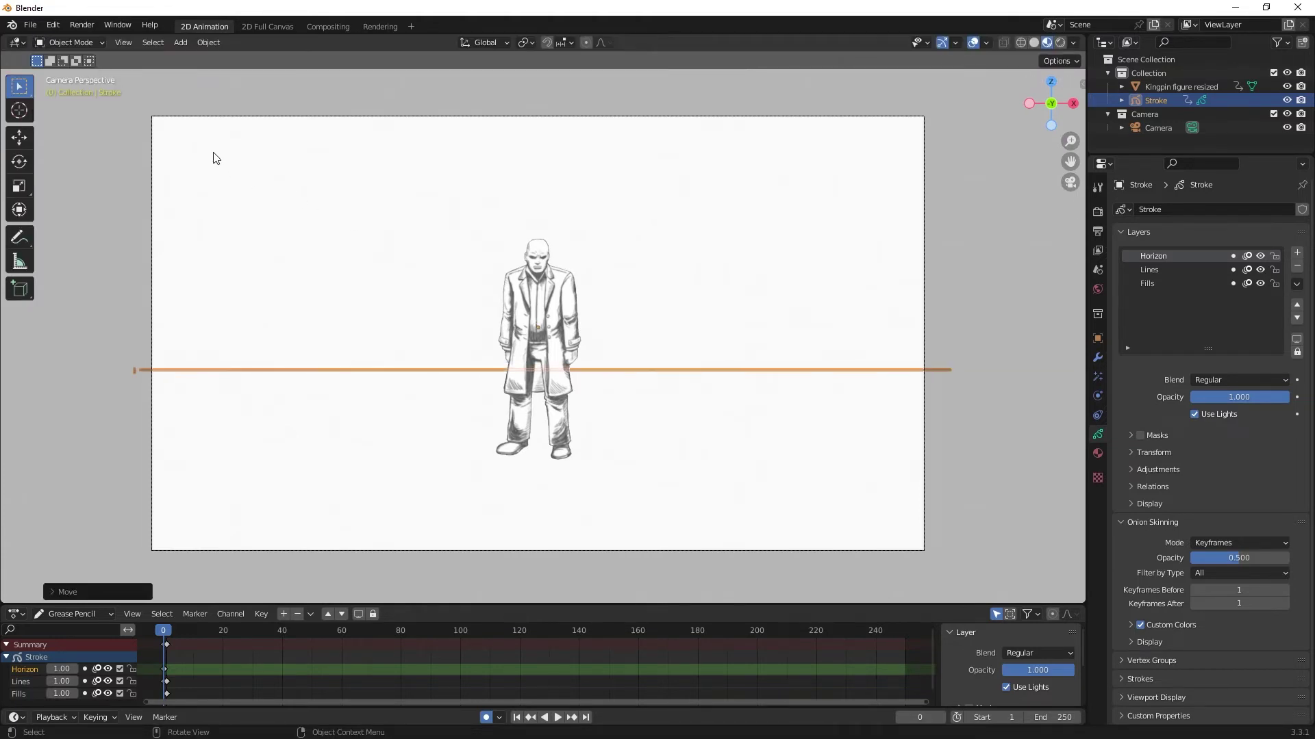
left_click(68, 41)
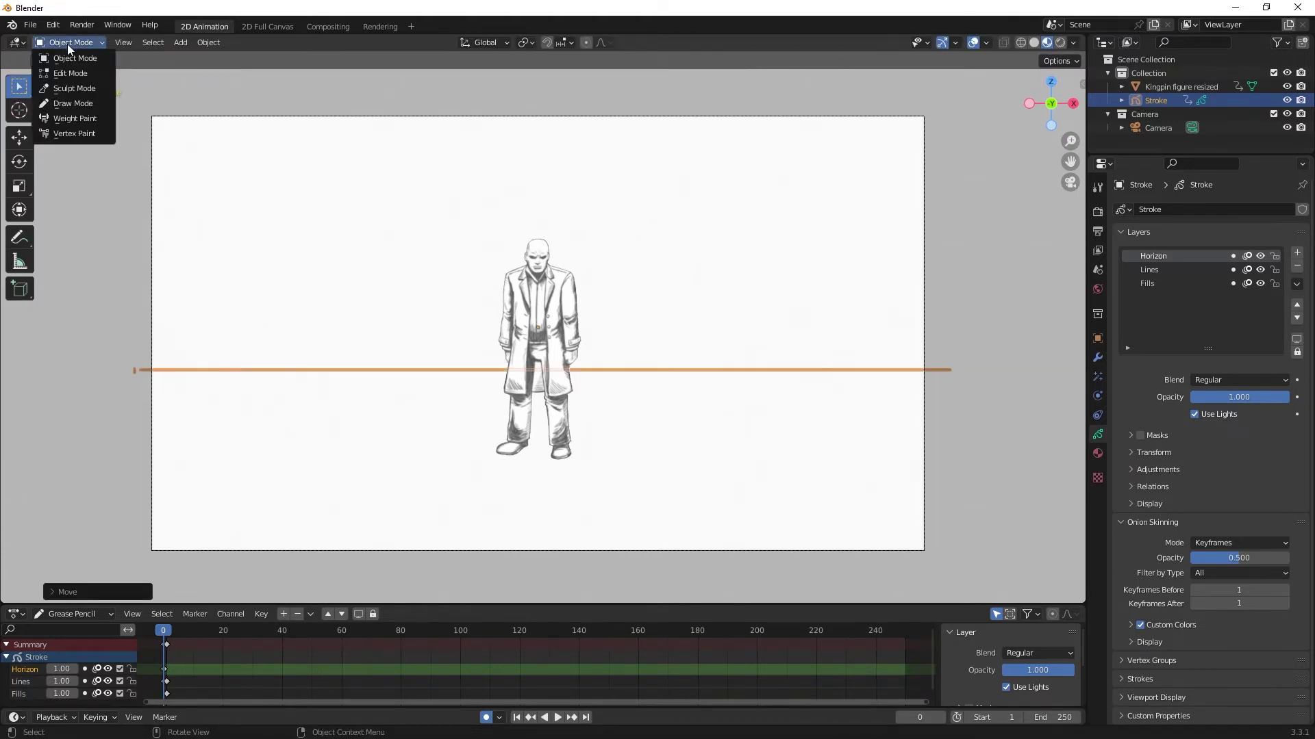
left_click(73, 103)
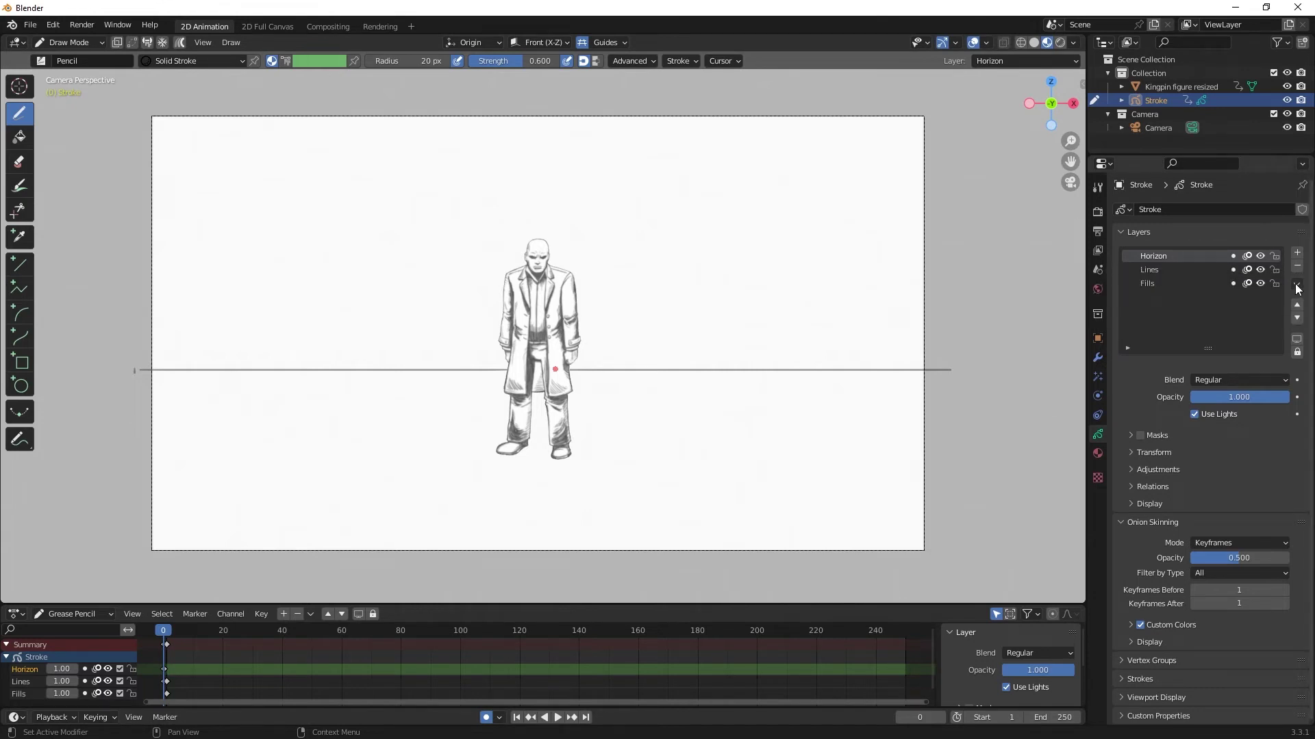
Step: Move the Horizon layer below the Lines layer and lock it
left_click(1296, 319)
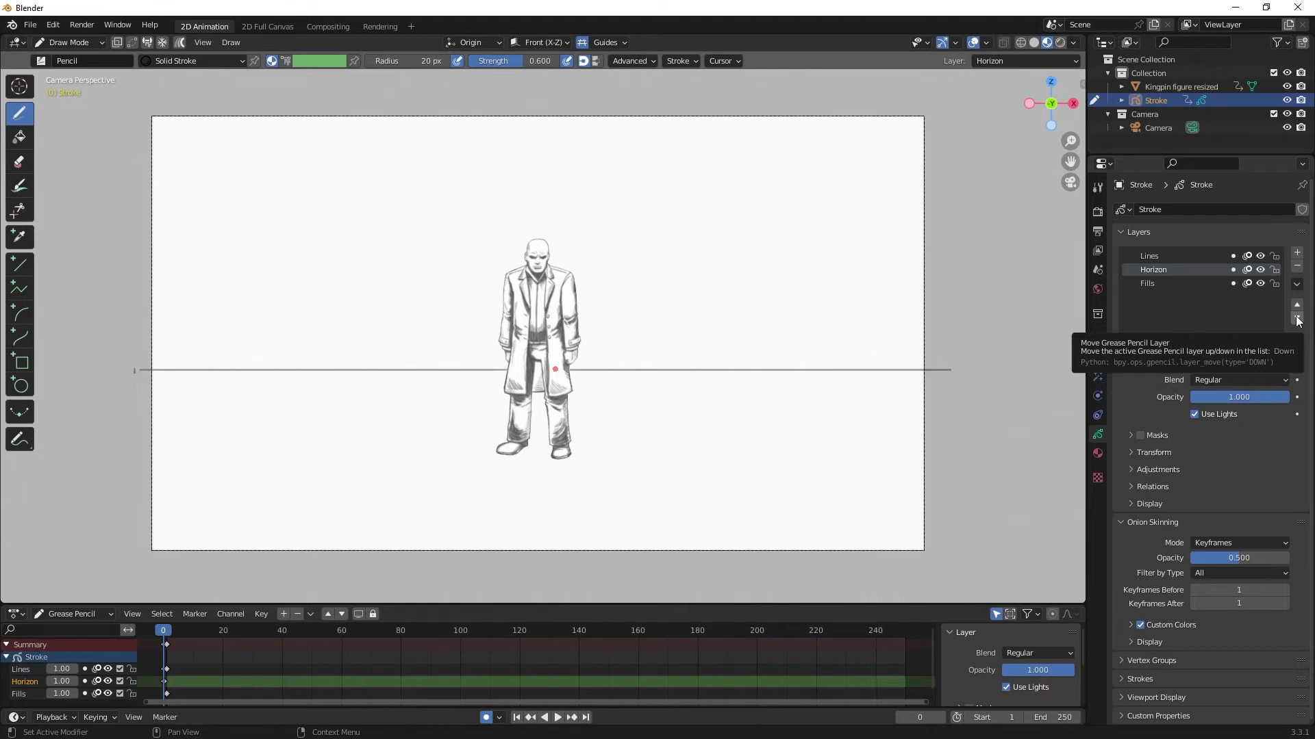
left_click(1275, 273)
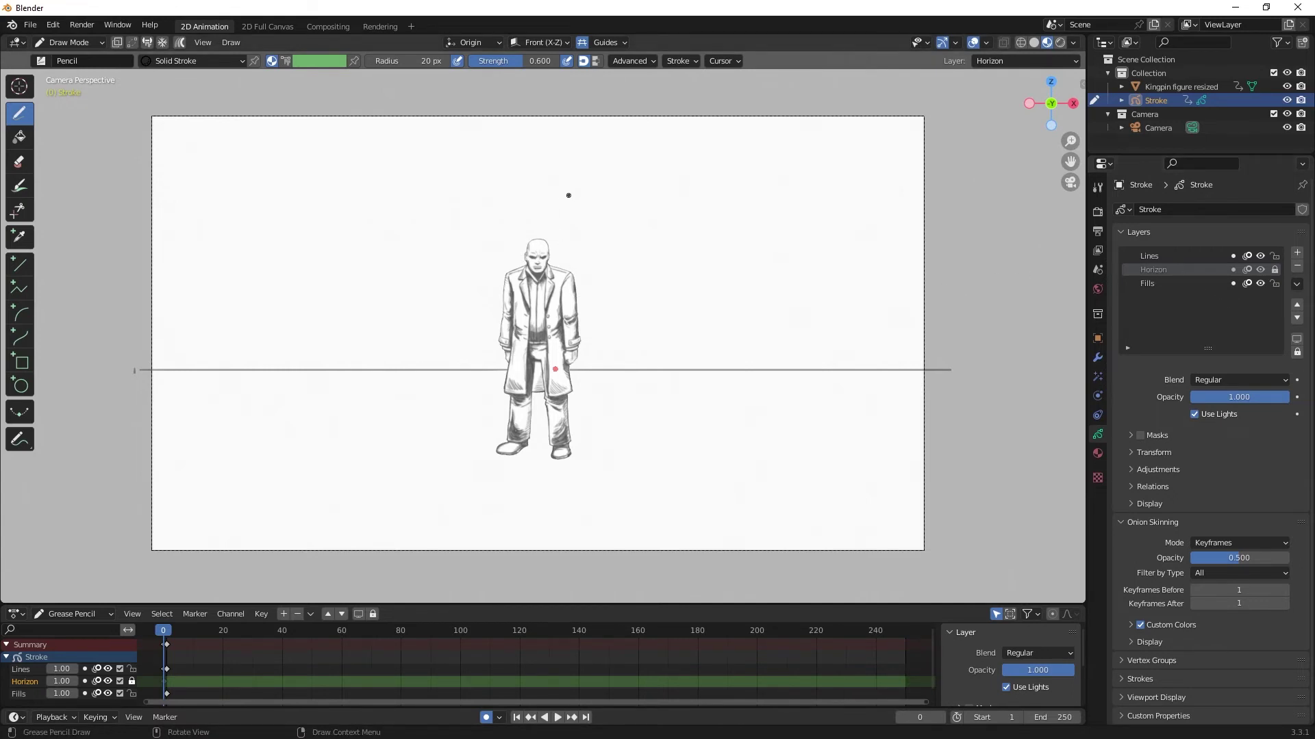
Step: Try to draw on the locked Horizon layer beside the figure, and make the Lines layer active instead
scroll(568, 195, "up", 6)
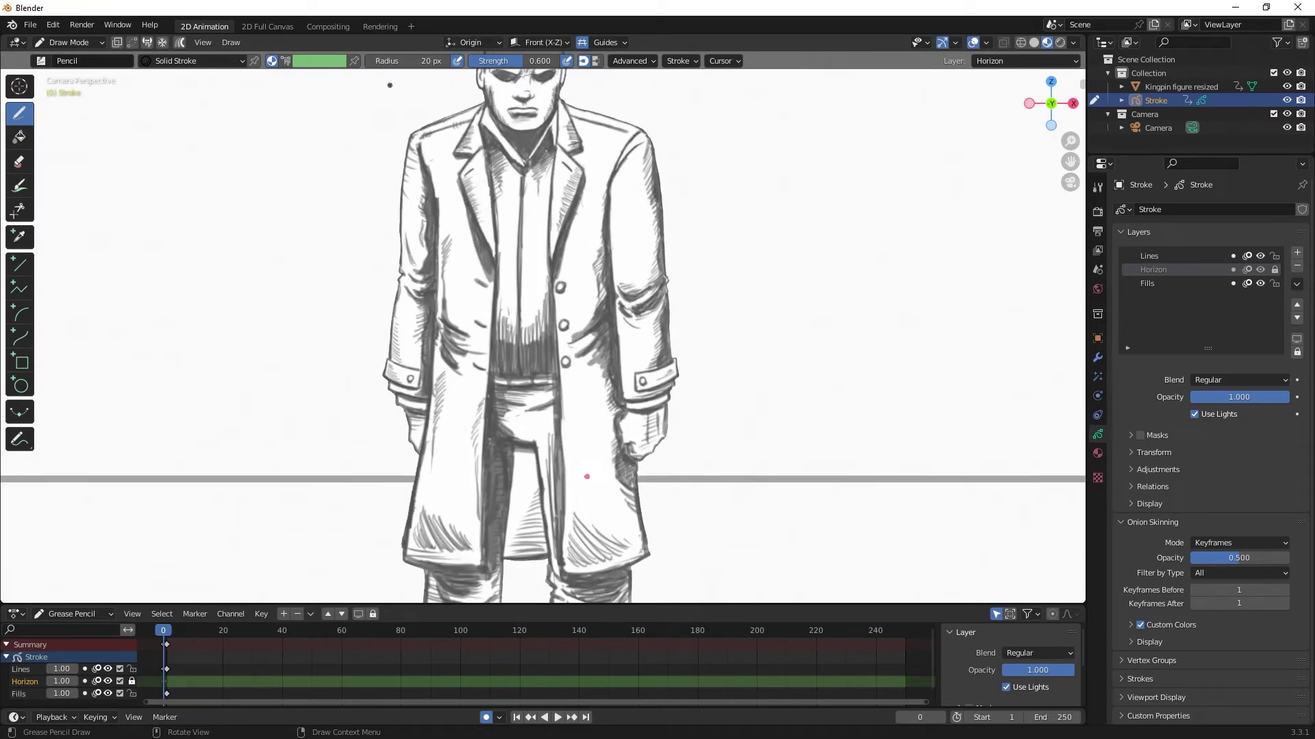
left_click(785, 215)
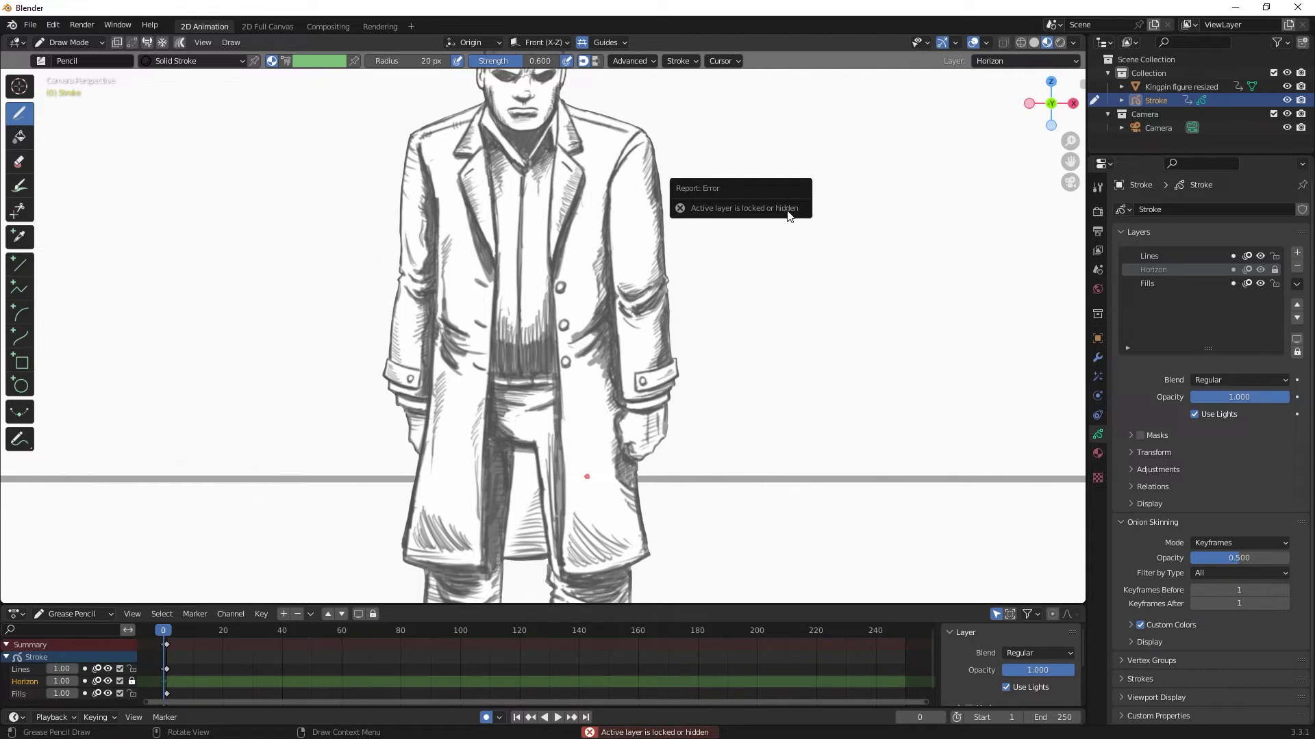
left_click(806, 228)
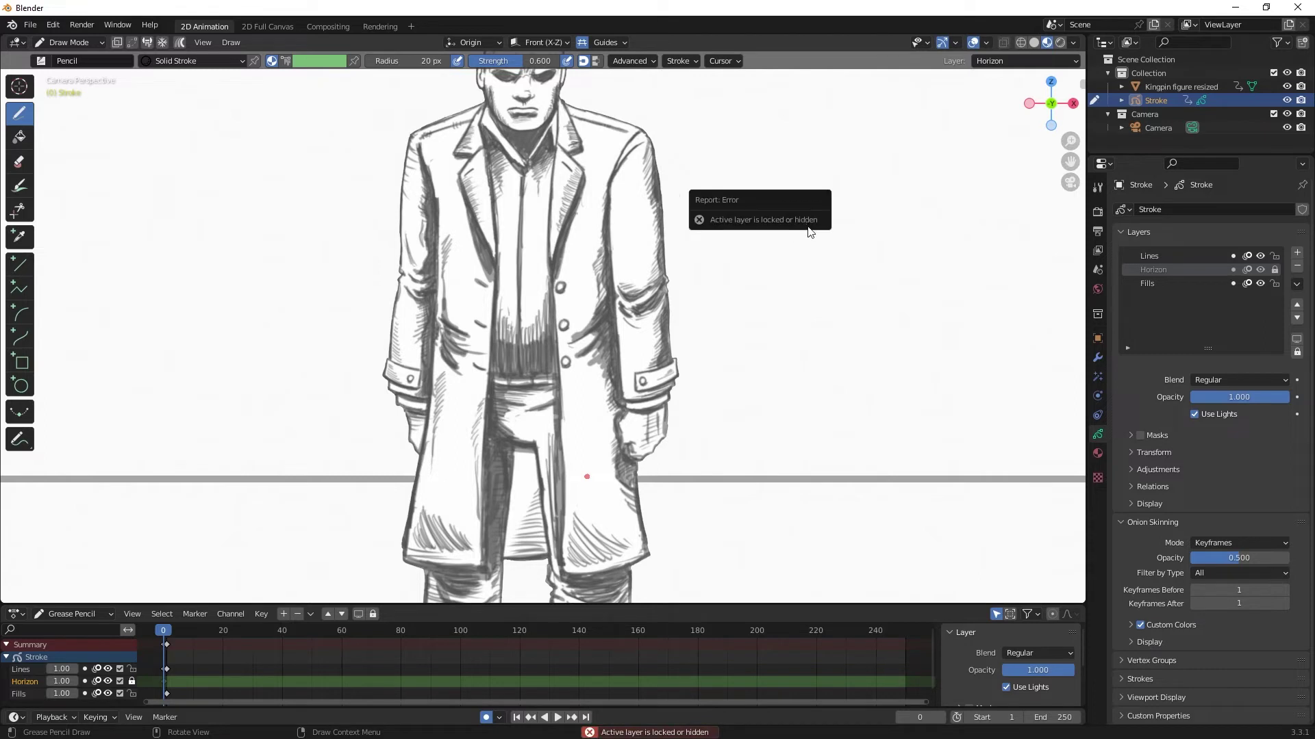
left_click(1169, 256)
Step: Draw a horizontal and a vertical pencil stroke crossing each other in the empty area beside the figure's shoulder
left_click_drag(762, 194, 910, 193)
left_click_drag(850, 133, 849, 290)
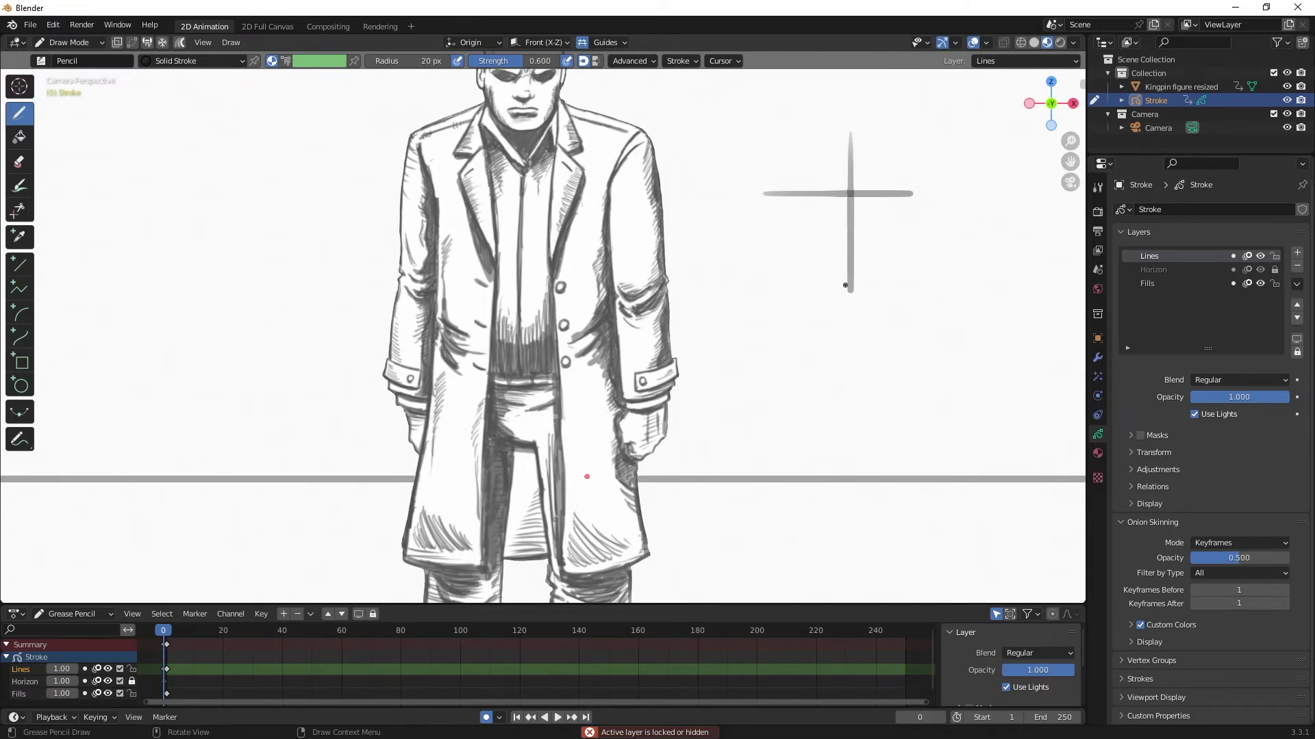
Step: Examine how the crossed strokes overlap up close, and set the pencil's strength to 1.000
middle_click_drag(844, 190, 511, 420, "shift")
scroll(511, 420, "up", 2)
scroll(625, 329, "up", 3)
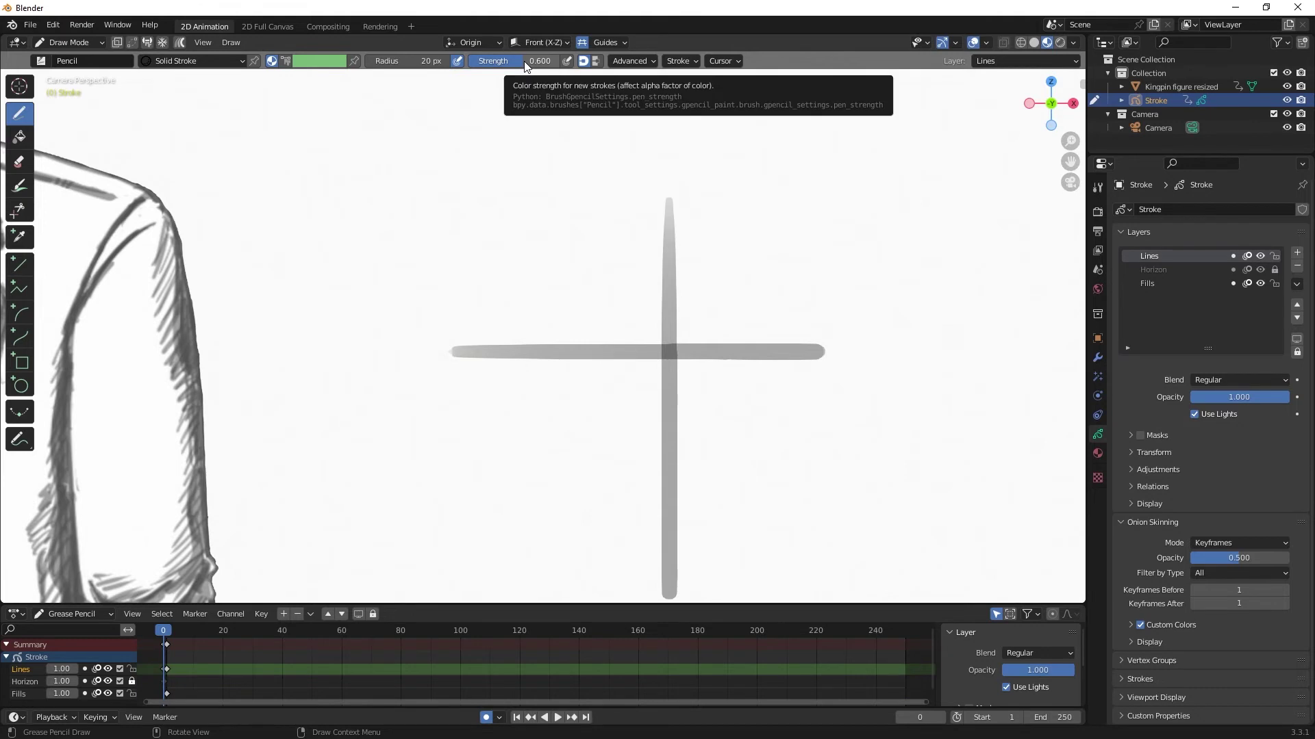
left_click_drag(526, 65, 563, 65)
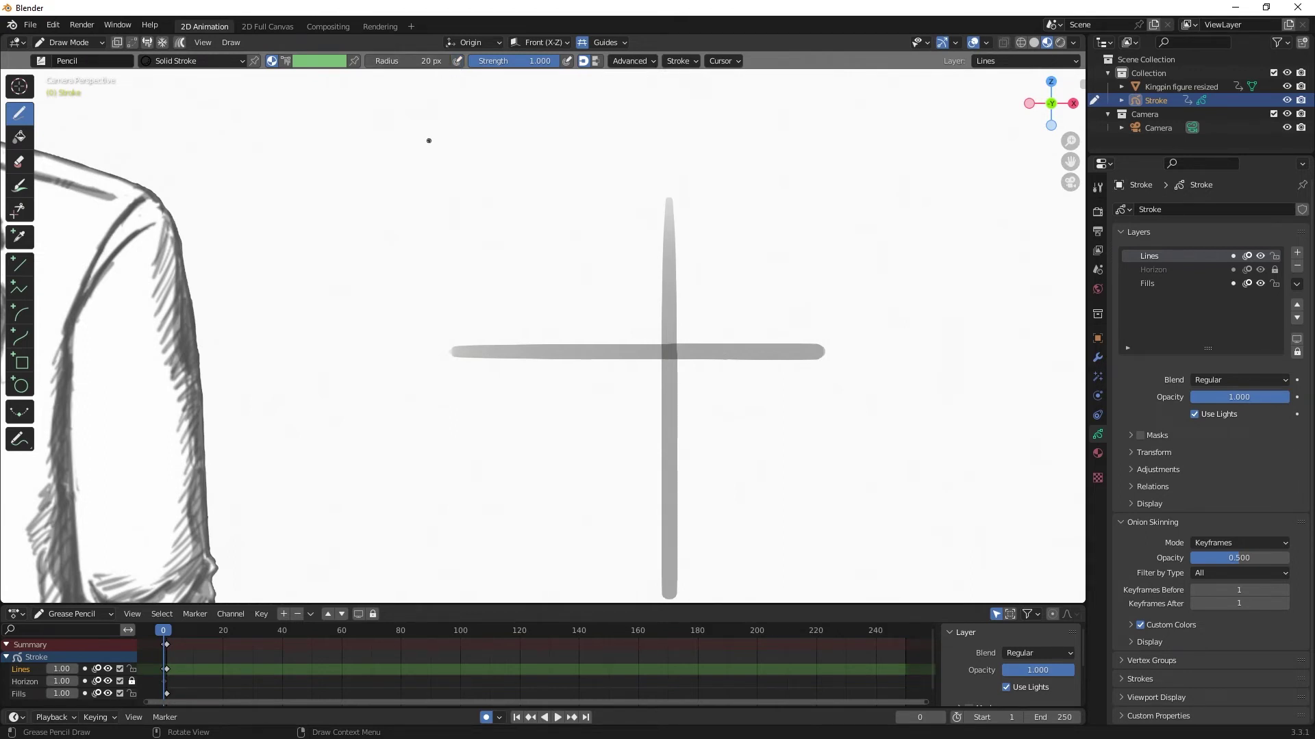
Step: Lighten the Solid Stroke material's stroke color to a grey with value 0.136, and draw a smaller cross of two strokes above the first
left_click(241, 63)
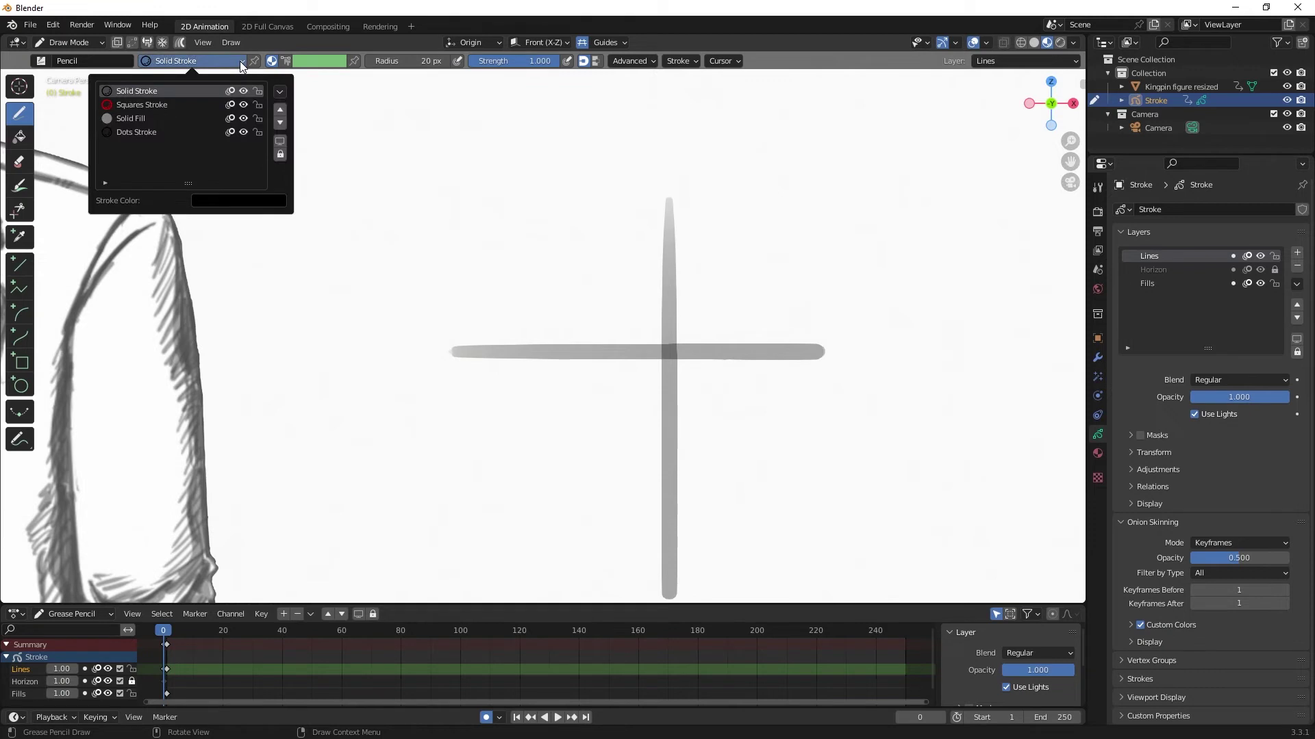
left_click(241, 201)
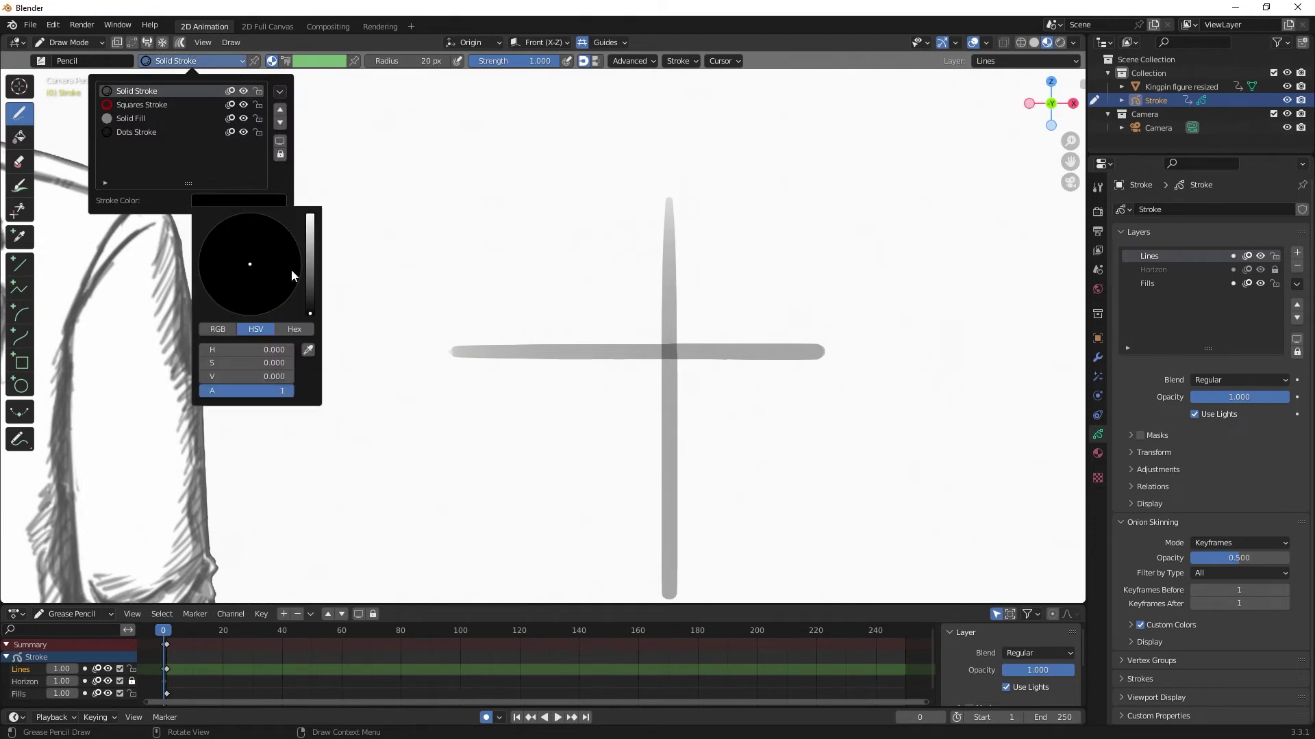
left_click_drag(310, 313, 310, 259)
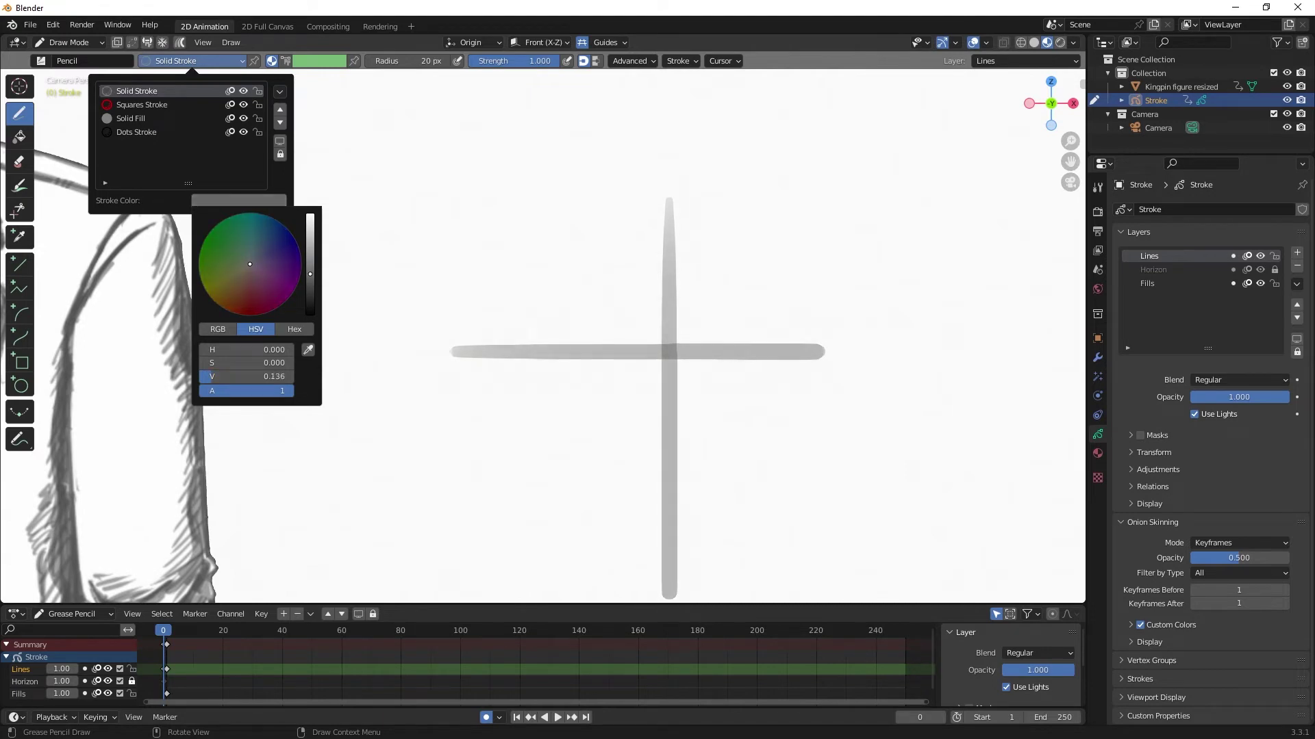
left_click_drag(484, 208, 667, 209)
left_click_drag(563, 145, 564, 293)
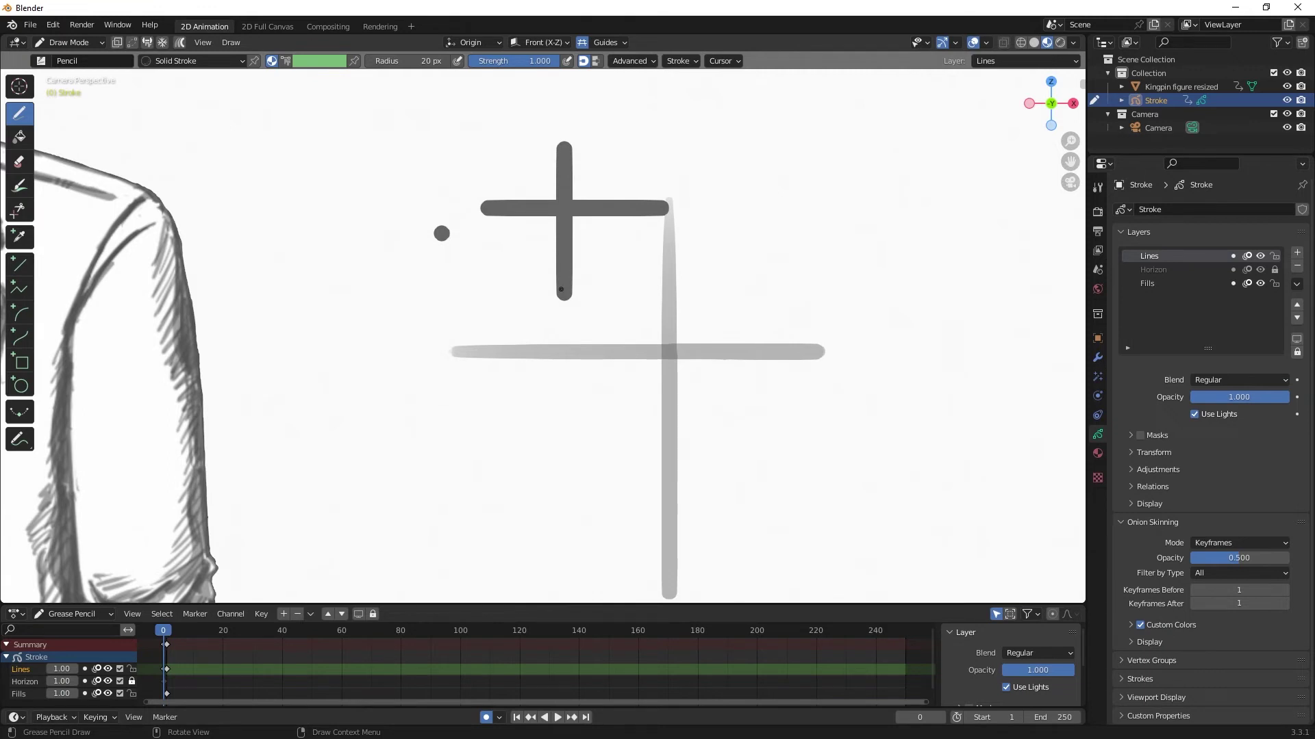
Step: Undo all the test strokes beside the figure and the change to the stroke color
key("ctrl+z")
key("ctrl+z")
key("ctrl+z")
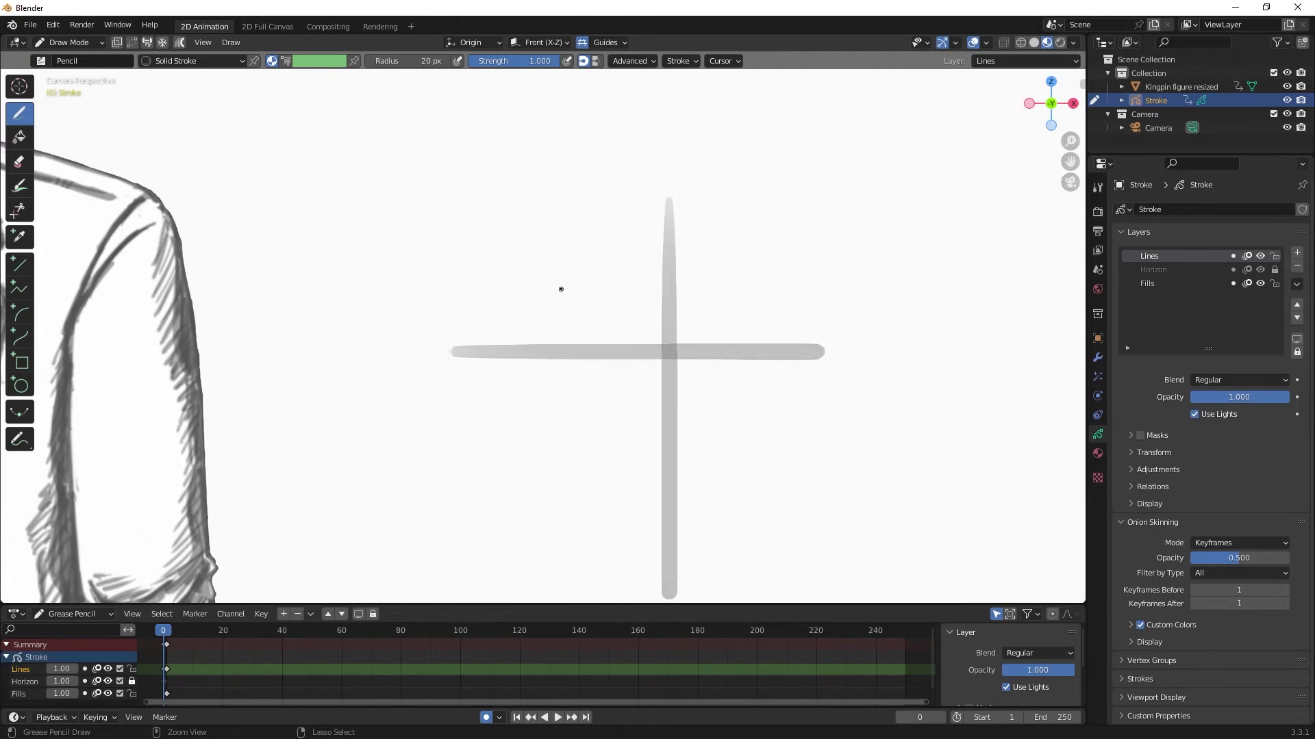
key("ctrl+z")
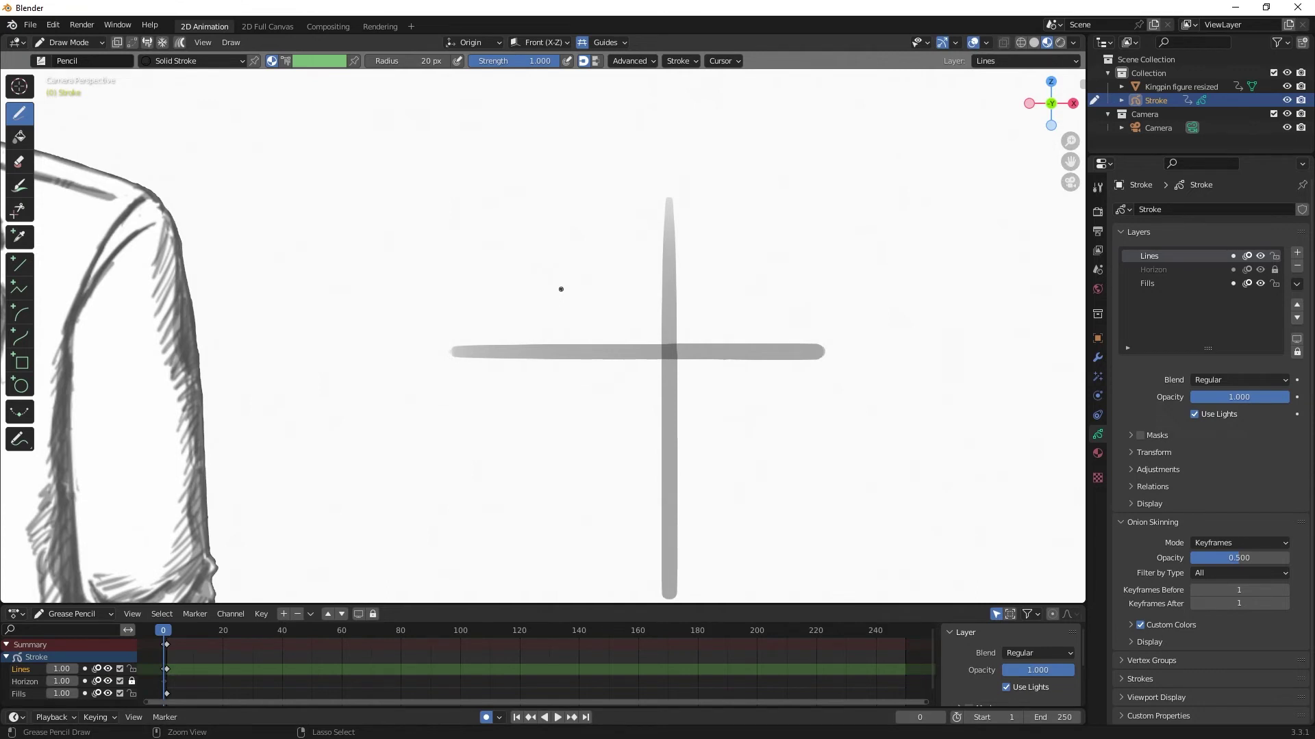
key("ctrl+z")
key("ctrl+z")
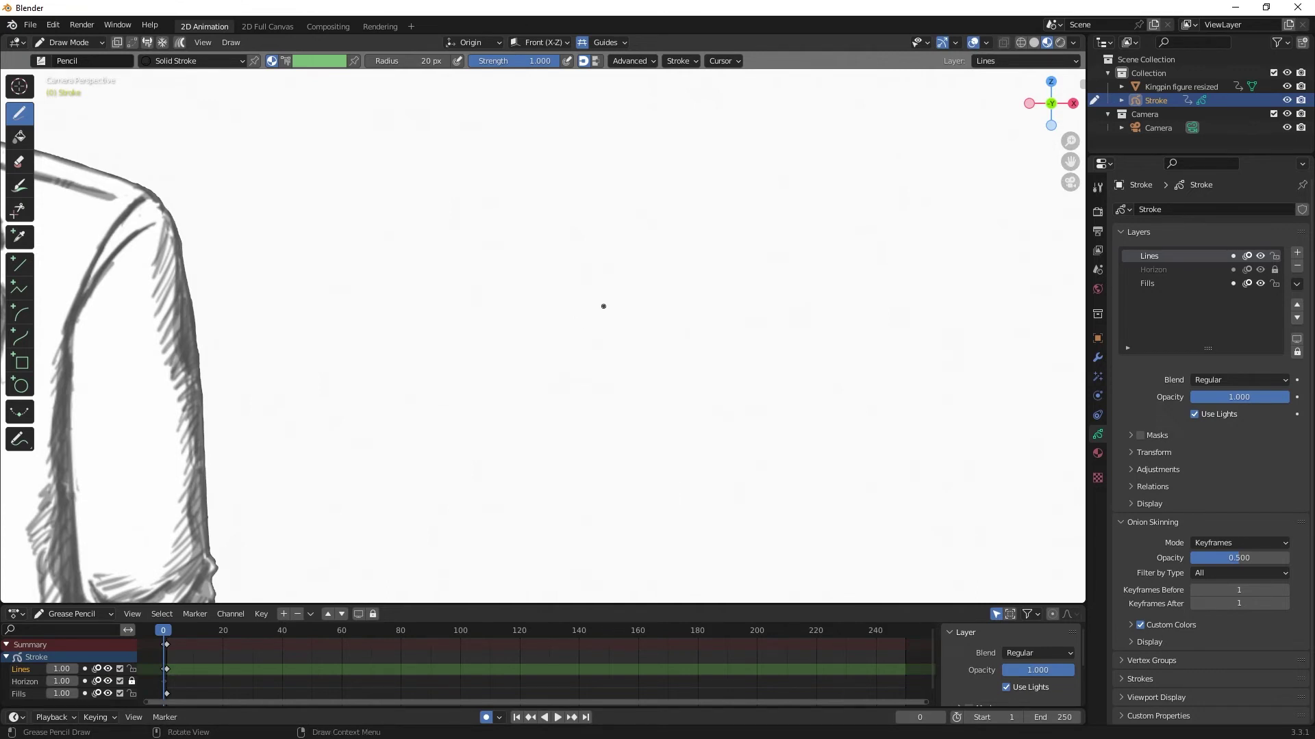
Step: Switch the drawing guides to Radial and draw a long diagonal line from outside the canvas's lower-left corner through the 3D cursor
scroll(598, 284, "down", 8)
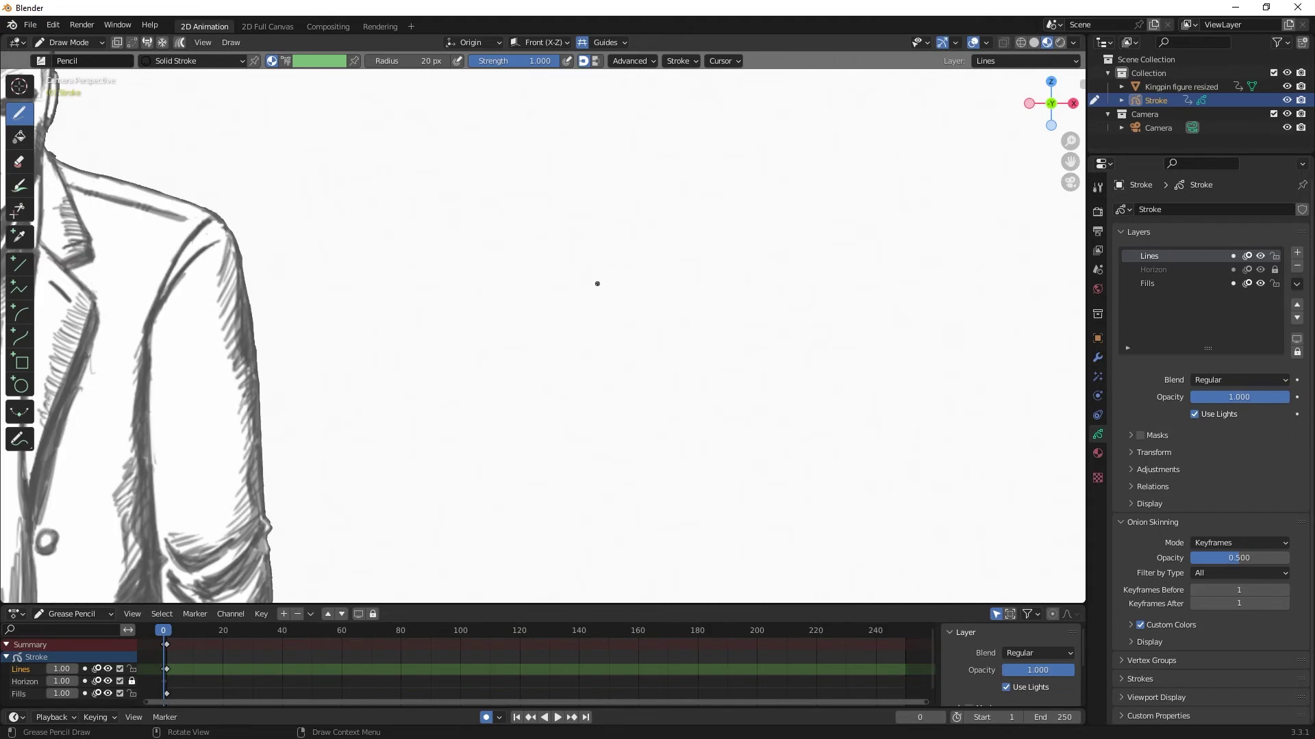
scroll(596, 308, "down", 2)
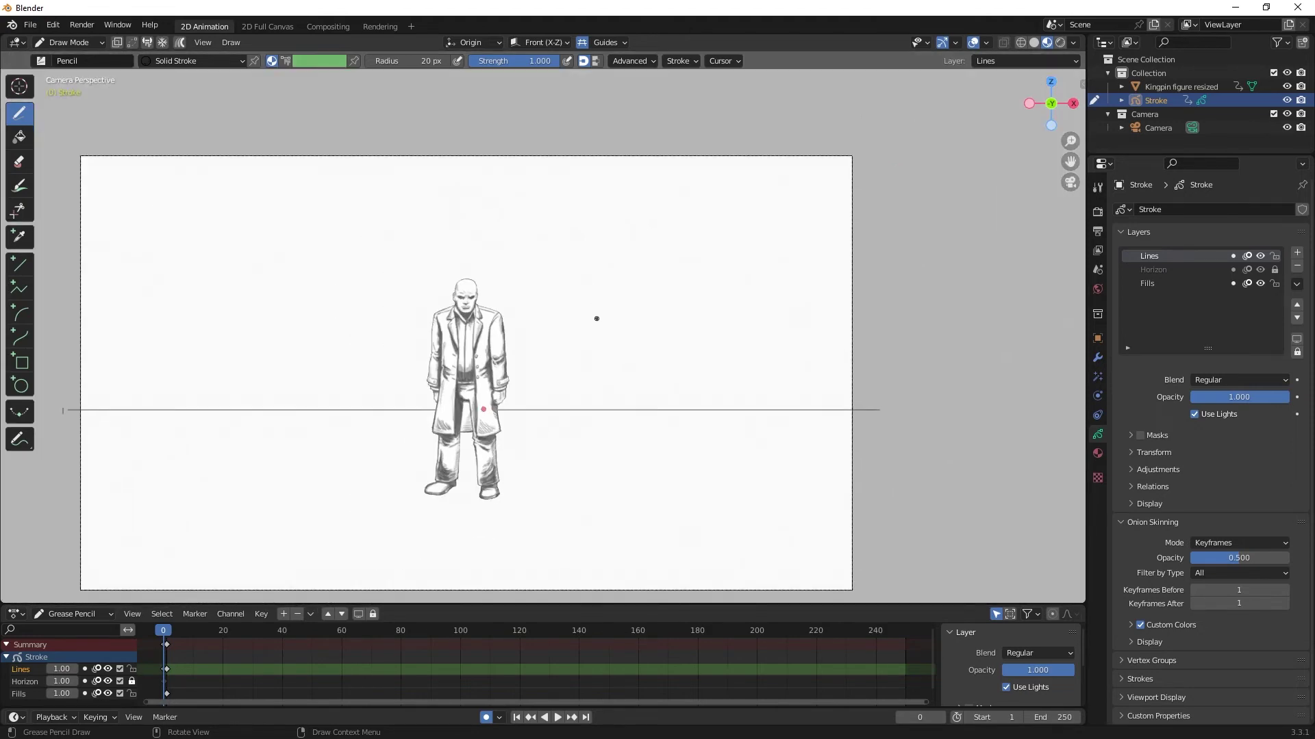
scroll(336, 345, "up", 1)
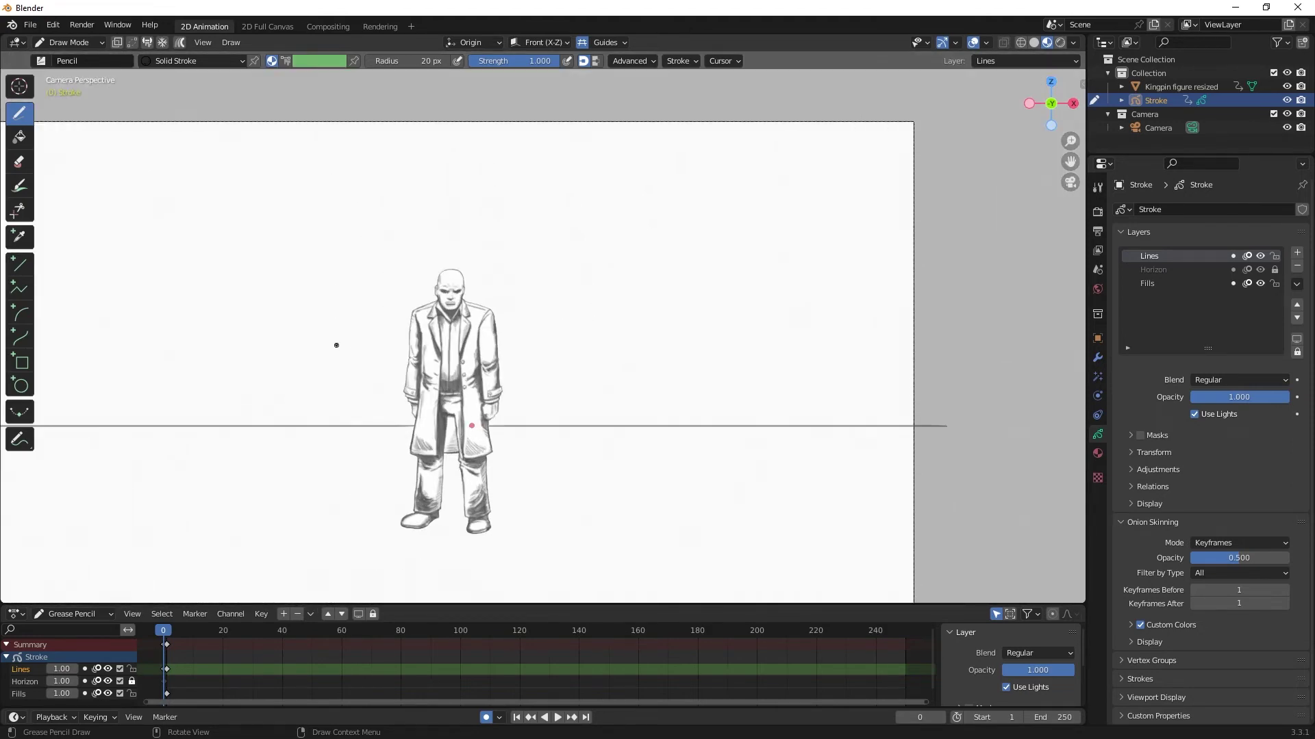
left_click(602, 42)
scroll(412, 288, "down", 1)
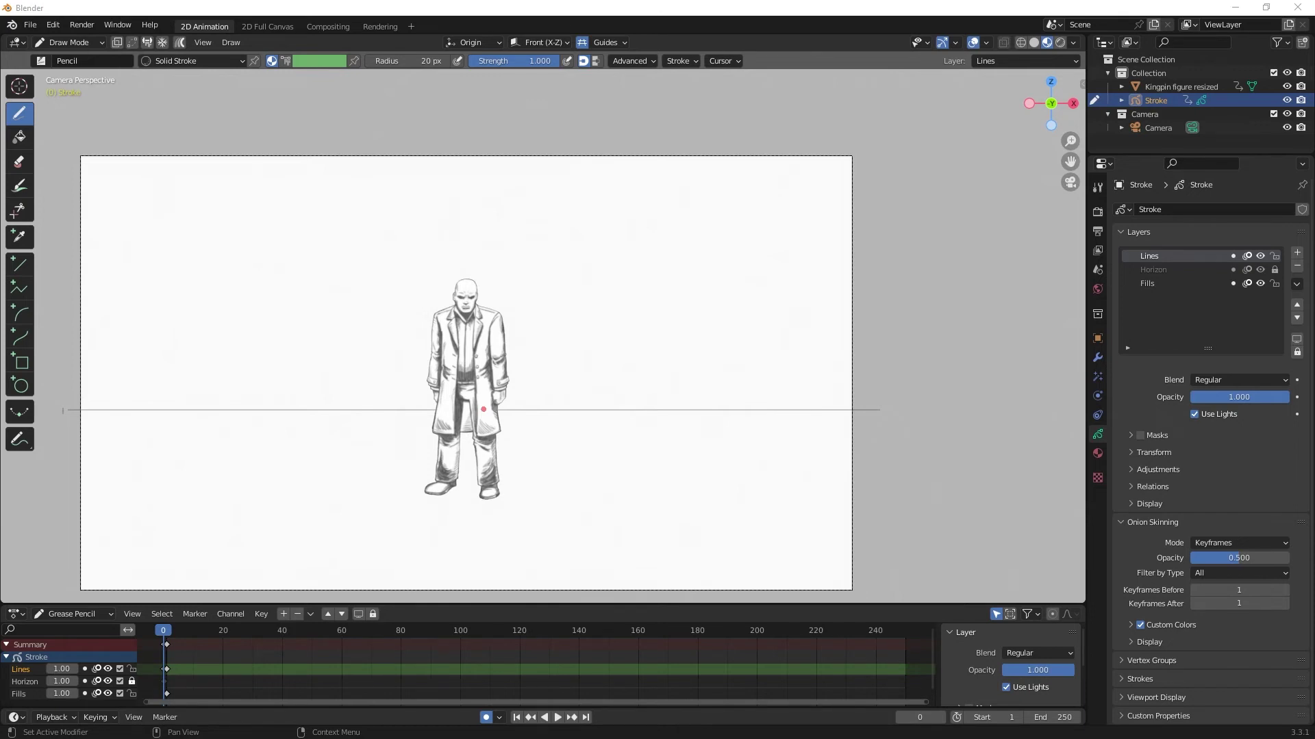
scroll(403, 405, "down", 1)
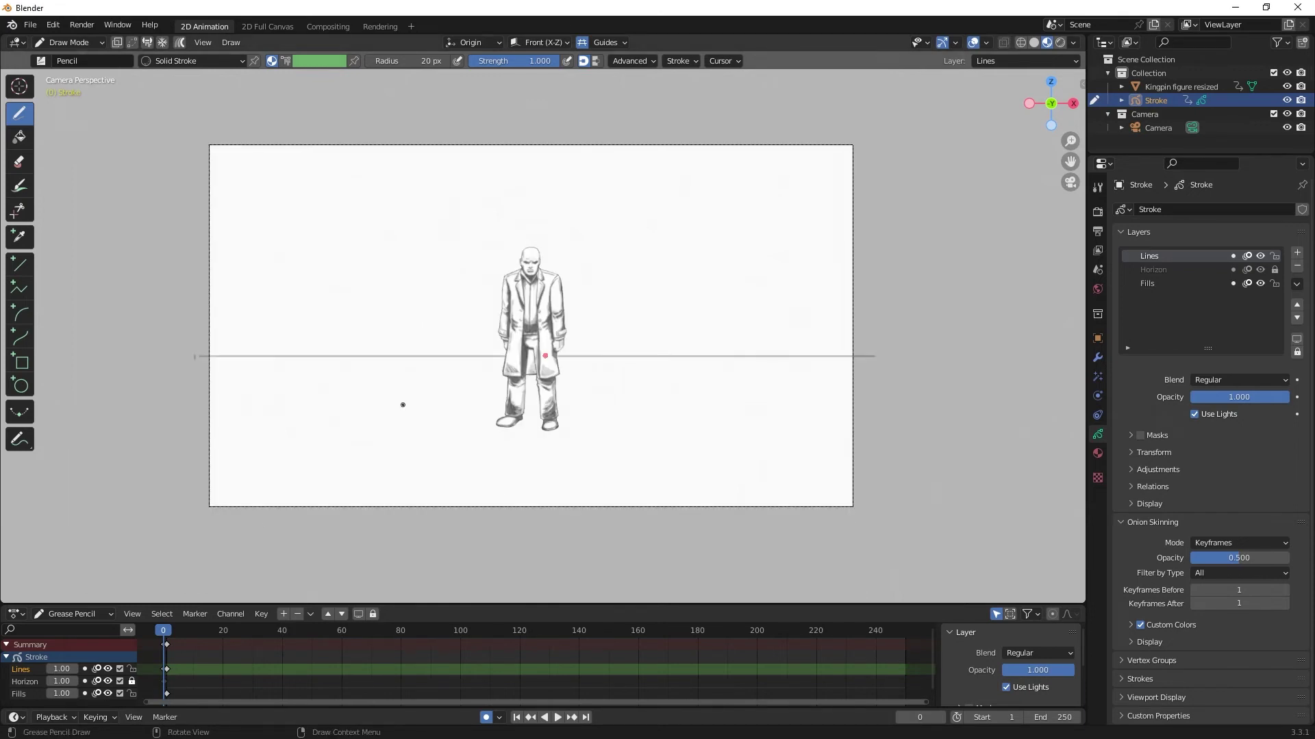
left_click(619, 43)
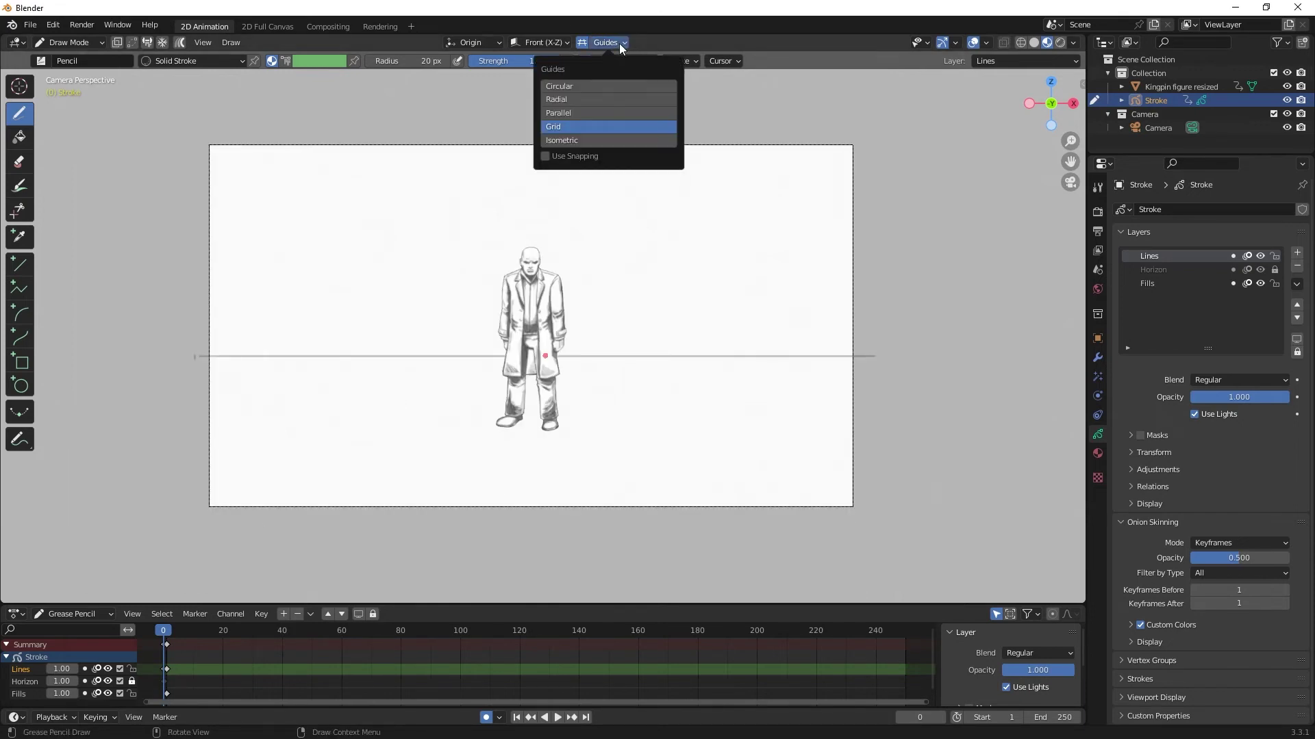
left_click(604, 99)
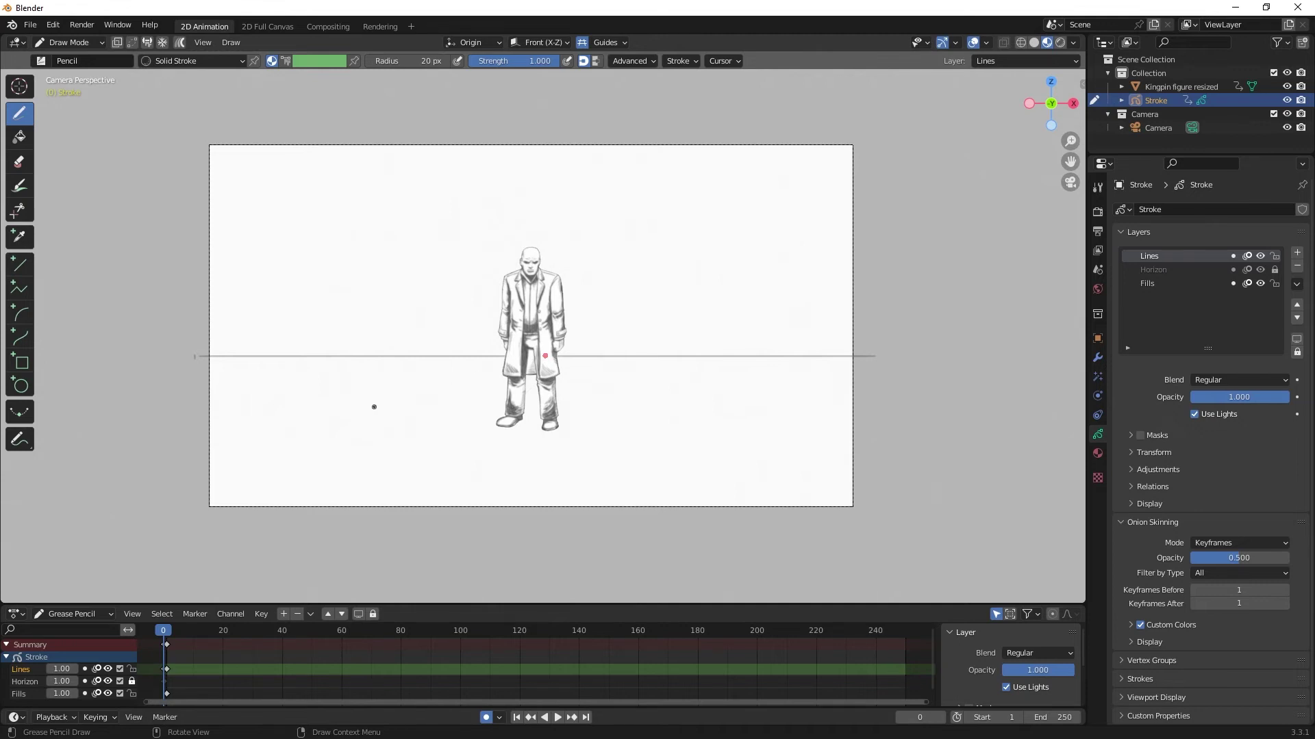
mouse_move(146, 525)
left_mouse_down()
mouse_move(355, 384)
mouse_move(481, 337)
mouse_move(591, 263)
left_mouse_up()
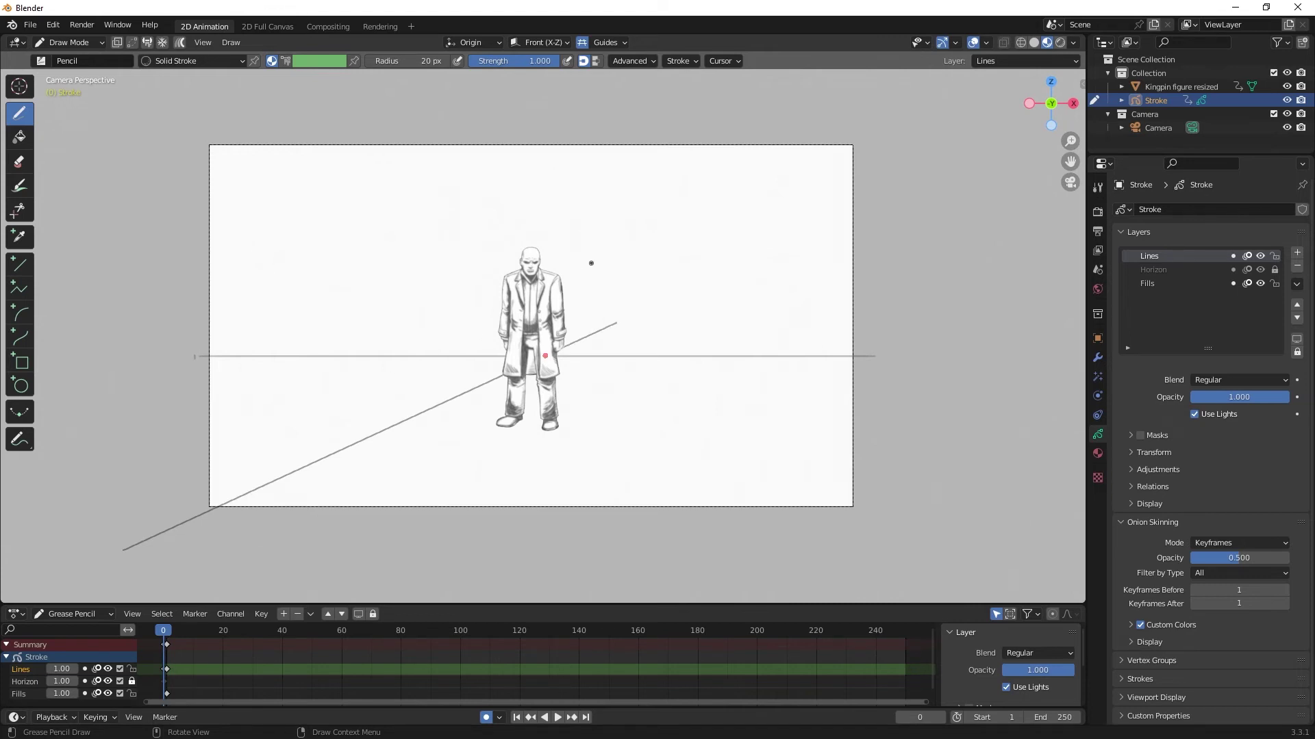
Step: Switch the drawing guides to Grid and draw a vertical line left of the figure, from below the diagonal up past the canvas's top edge
left_click(606, 43)
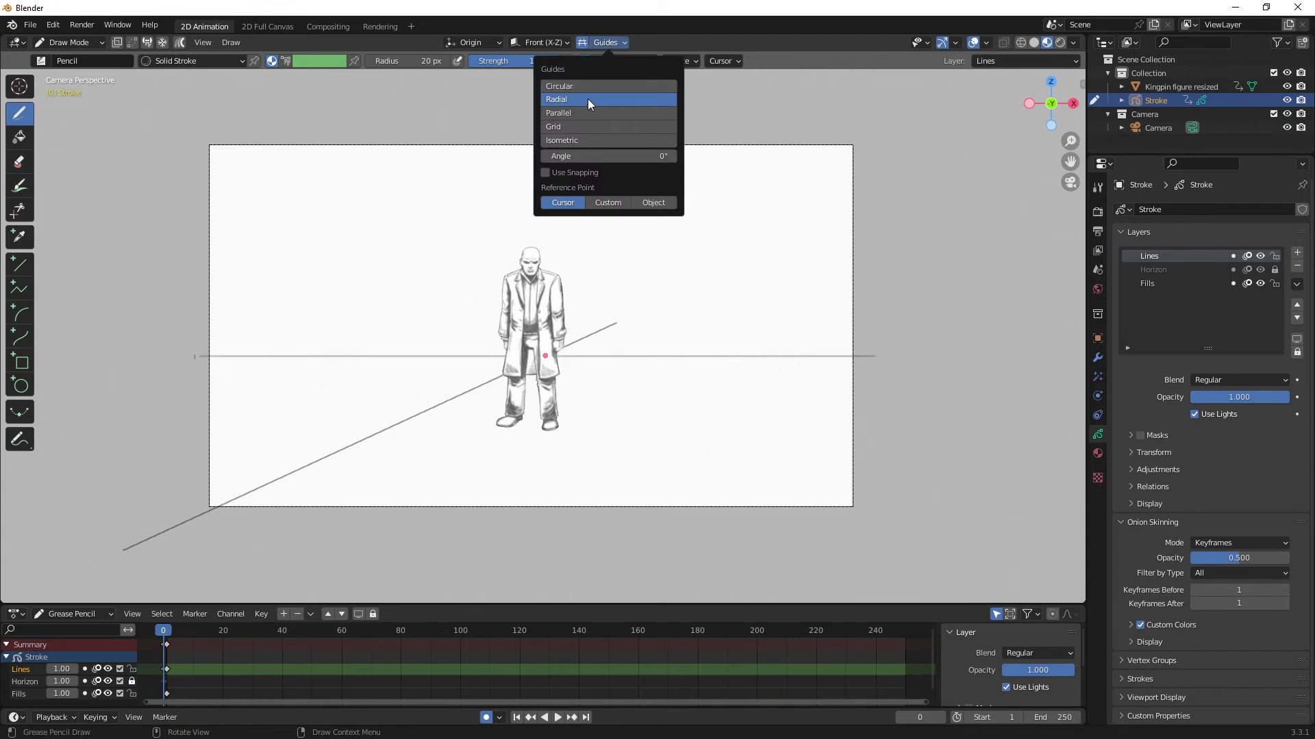
left_click(581, 126)
scroll(531, 285, "down", 1)
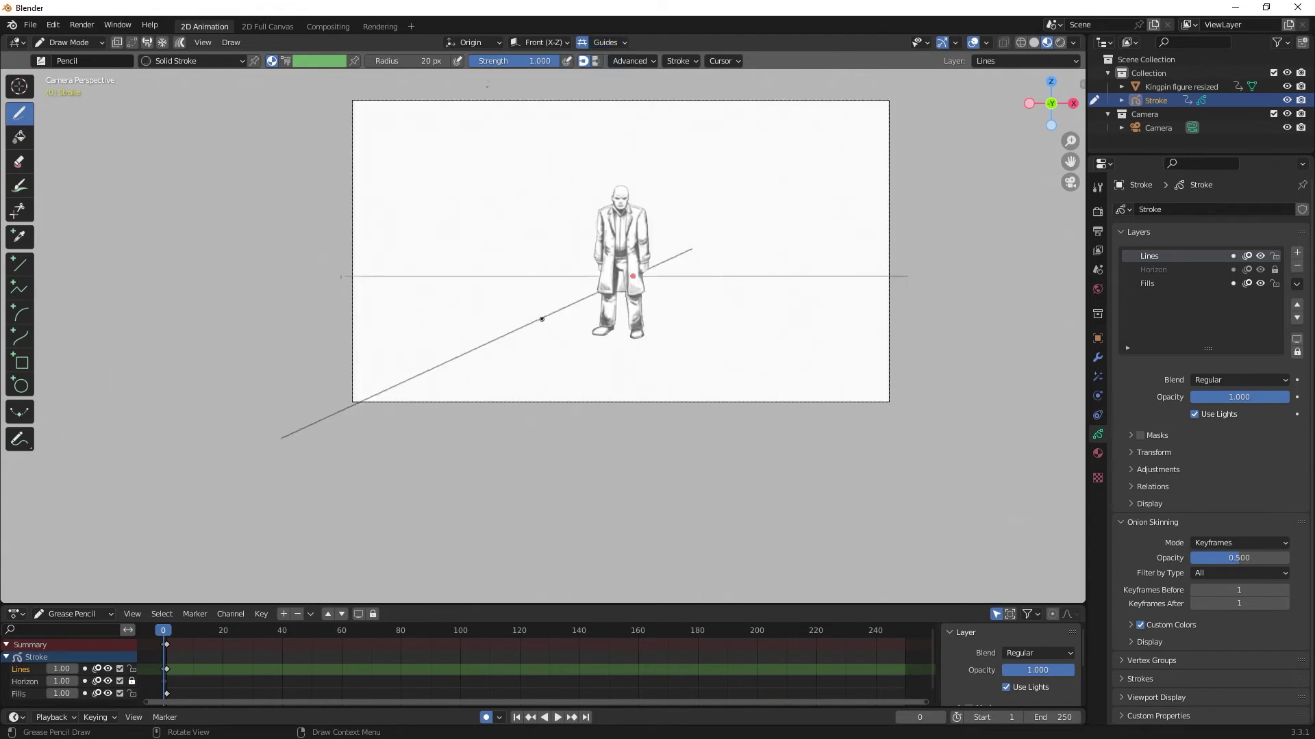
left_click_drag(534, 337, 534, 78)
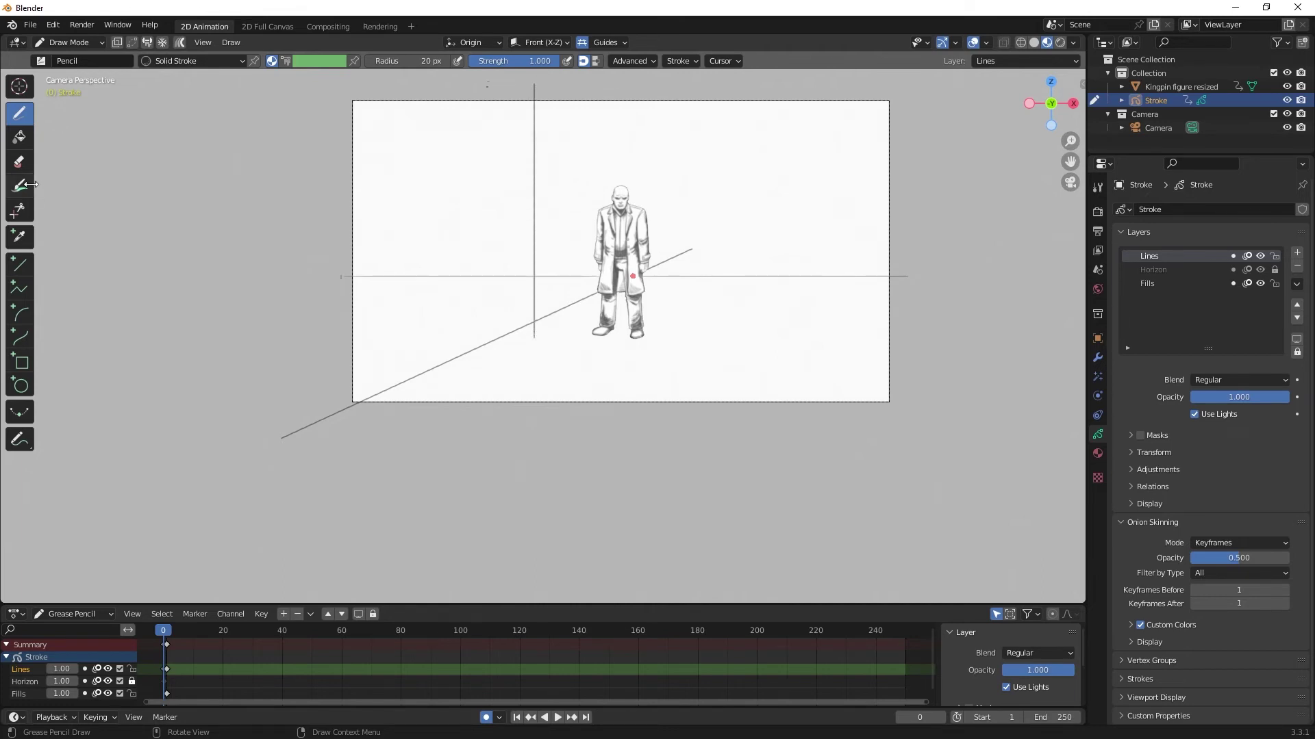
Step: Erase the part of the diagonal line that runs from the vertical line across the figure and beyond it
left_click(19, 162)
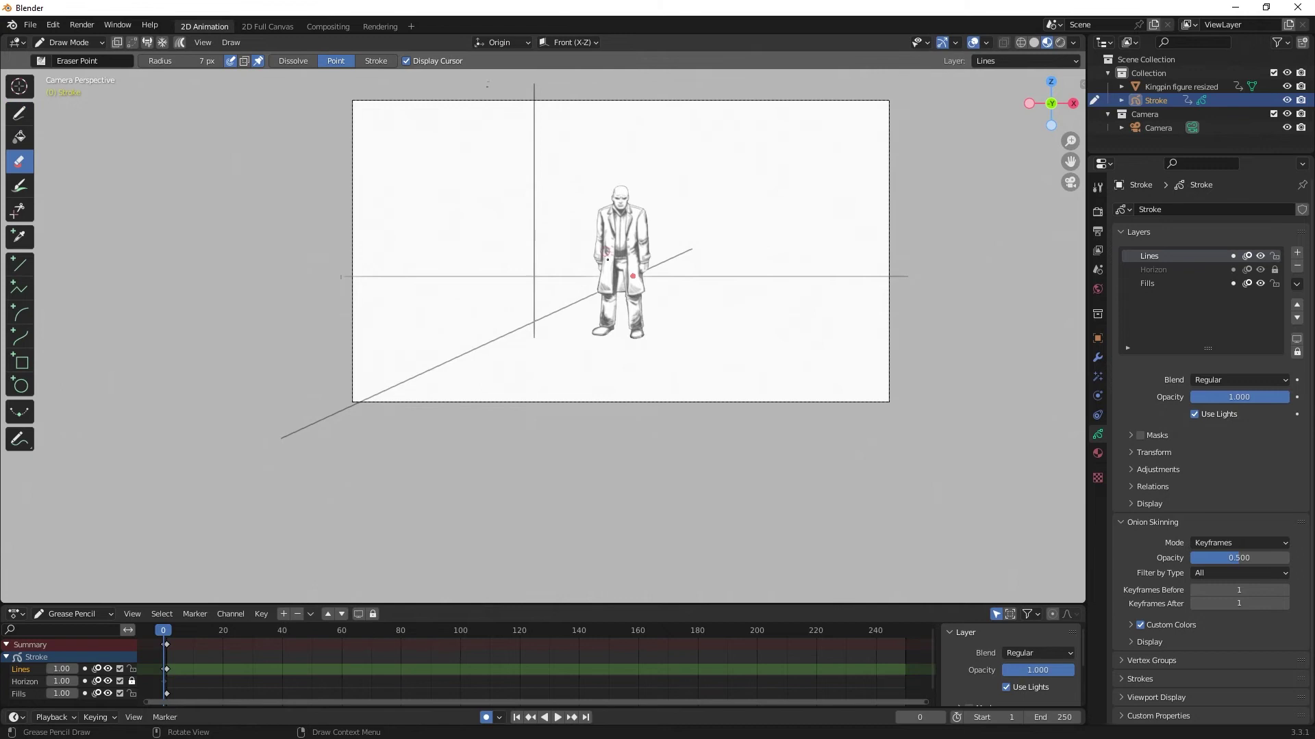
left_click_drag(606, 251, 671, 260)
right_click(672, 261)
left_click_drag(596, 290, 536, 327)
Step: Draw a second vertical line slightly farther left, and erase the first vertical line and the ends overshooting the new wall corner
left_click(19, 114)
left_click_drag(509, 83, 495, 386)
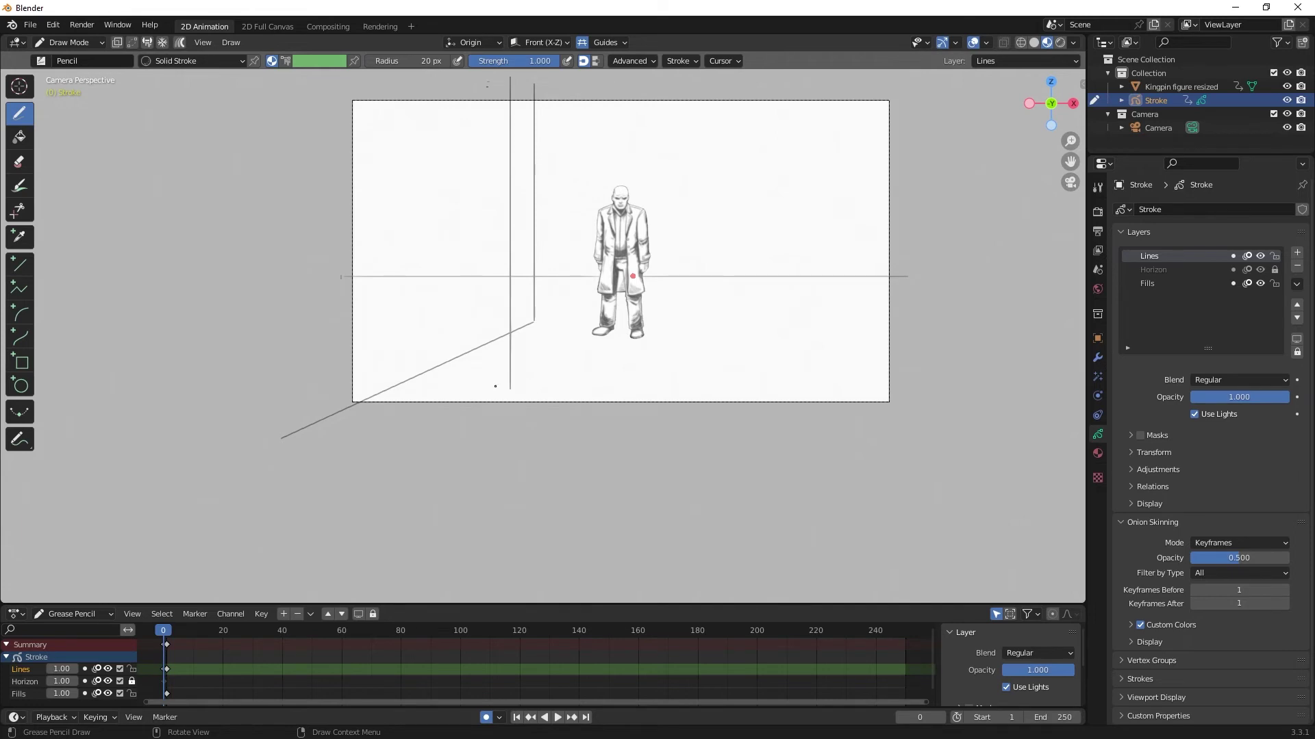
left_click(19, 162)
mouse_move(532, 79)
left_mouse_down()
mouse_move(533, 320)
mouse_move(518, 322)
mouse_move(530, 329)
mouse_move(507, 350)
mouse_move(505, 384)
mouse_move(523, 417)
left_mouse_up()
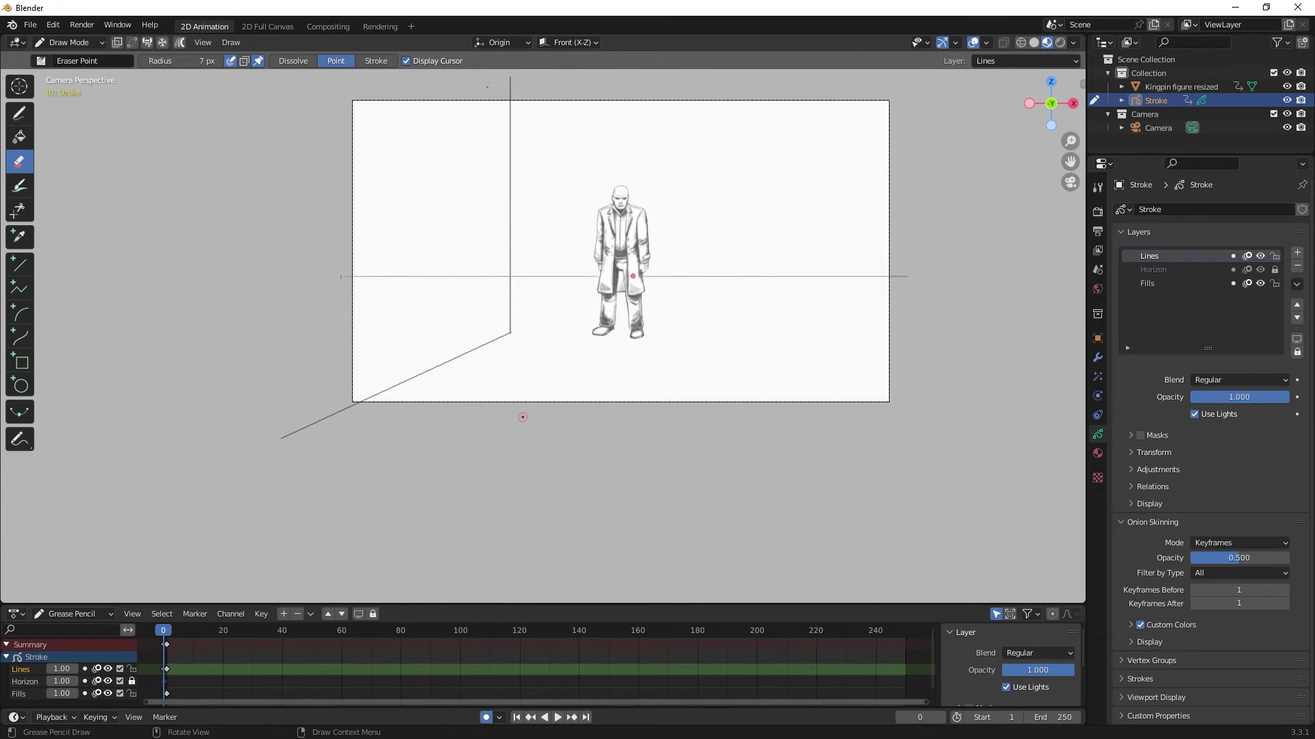
Step: Draw a horizontal line behind the figure just below the horizon, and erase its end sticking out left of the vertical line
key("d")
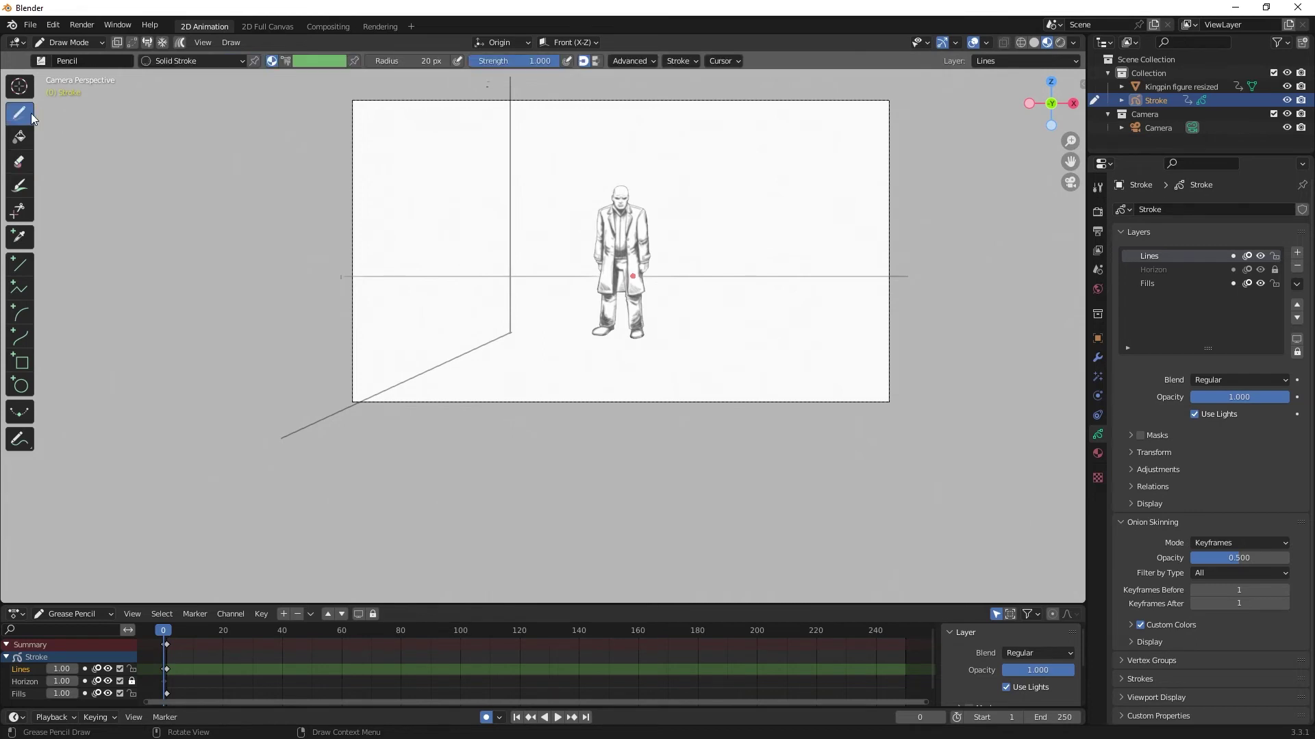
left_click_drag(422, 308, 758, 309)
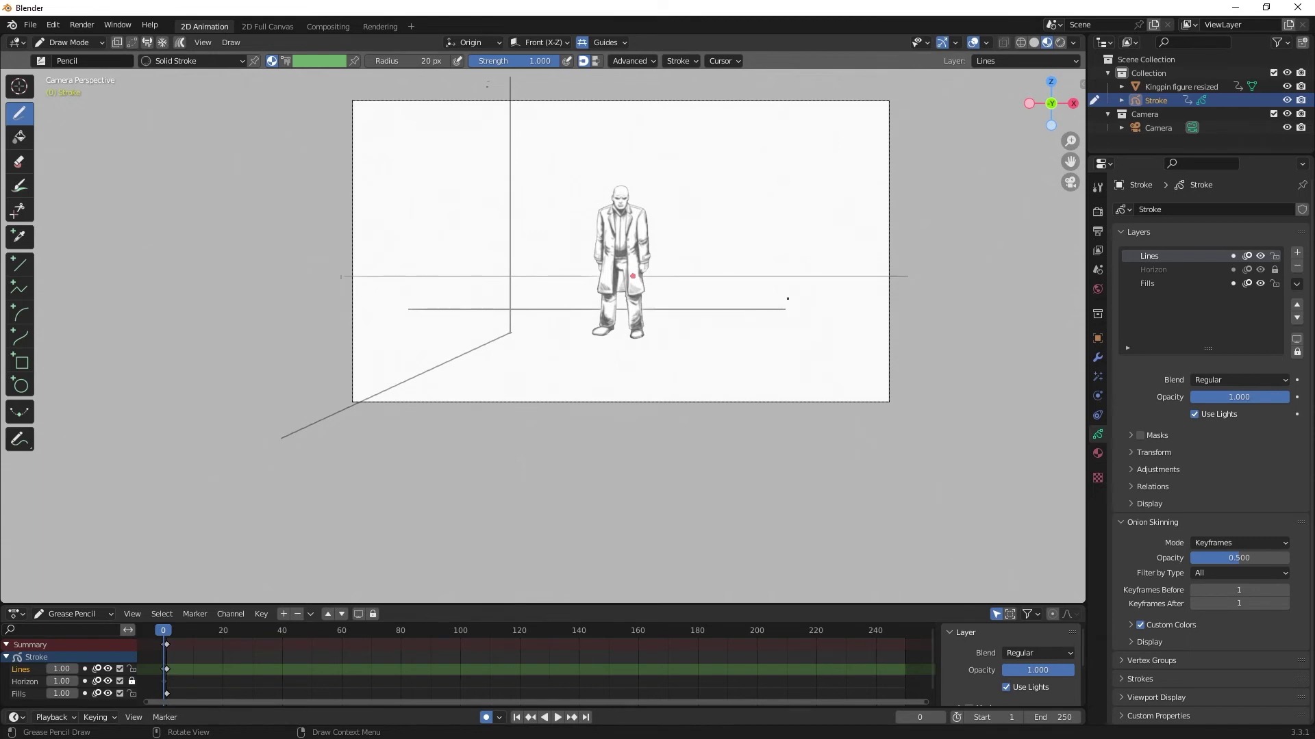
key("ctrl+z")
left_click_drag(464, 295, 857, 280)
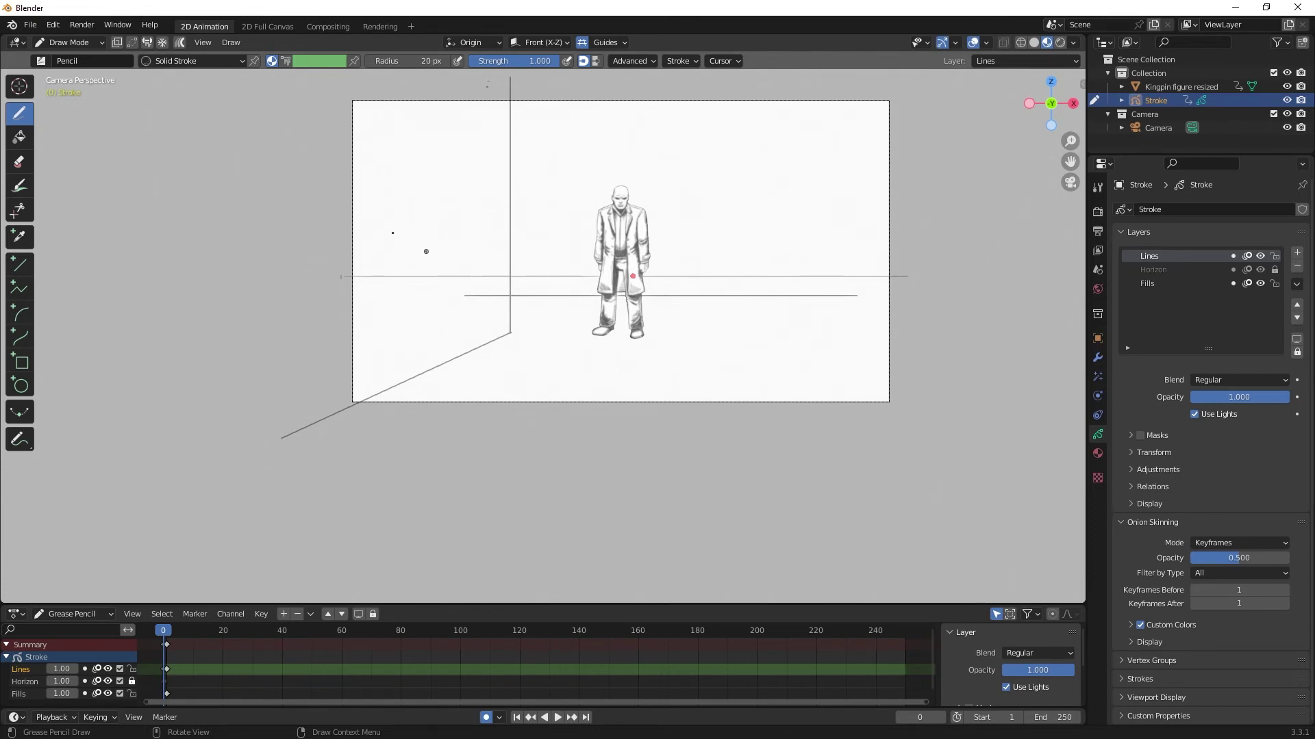
left_click(19, 161)
mouse_move(469, 293)
left_mouse_down()
mouse_move(476, 307)
mouse_move(508, 296)
left_mouse_up()
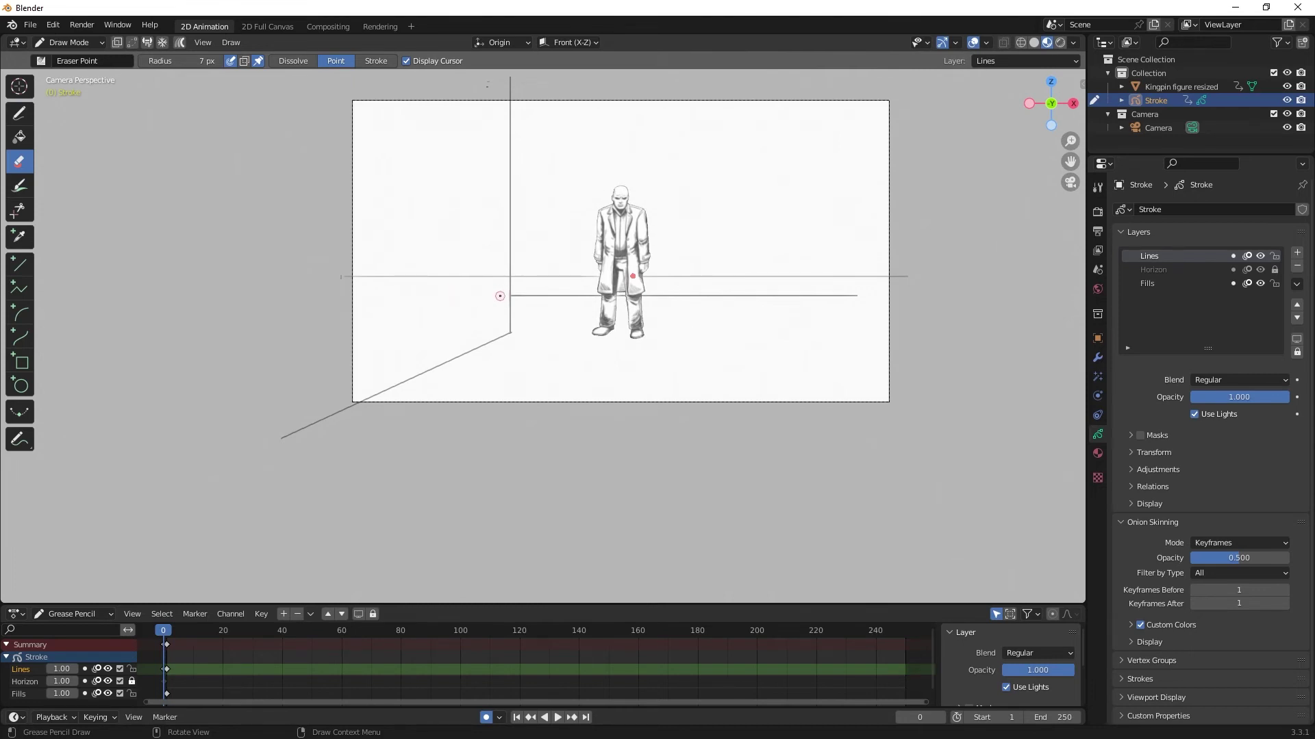
Step: Draw a vertical line right of the figure, and with Radial guides a diagonal floor line from it toward the canvas's lower-right corner
left_click(19, 113)
left_click_drag(749, 313, 741, 89)
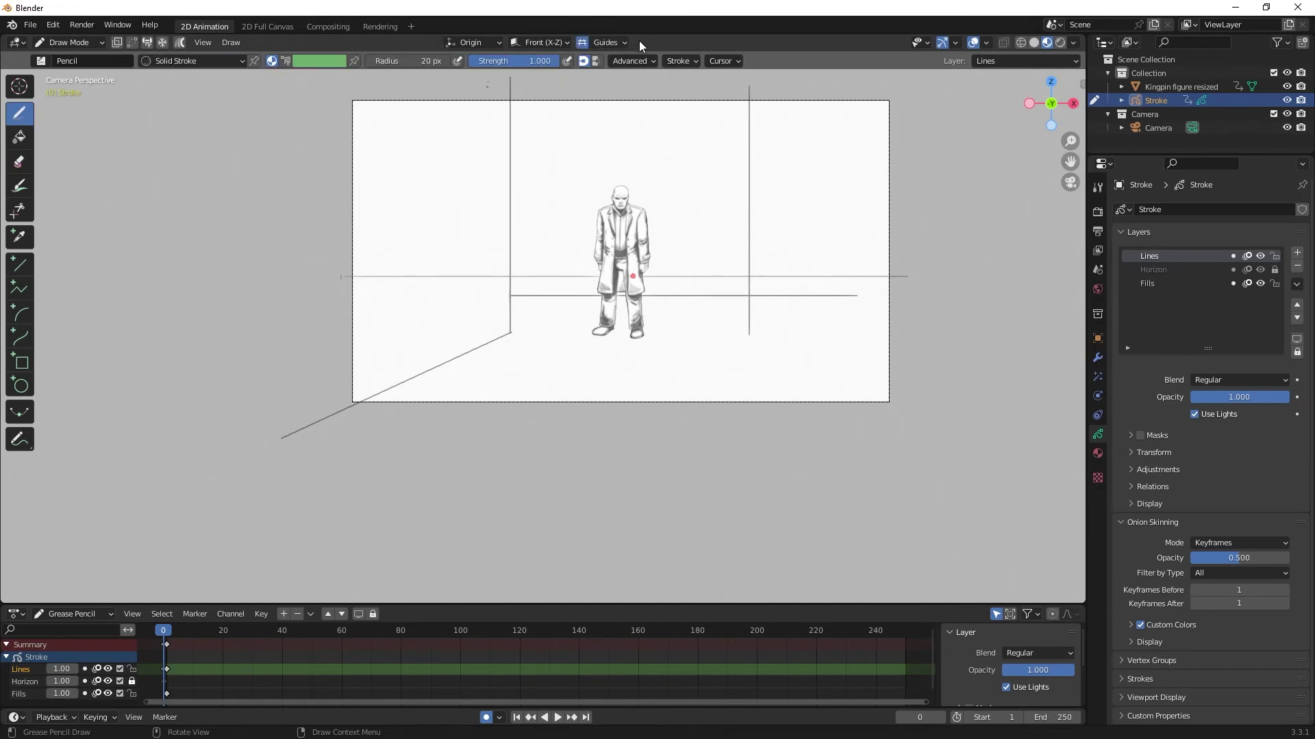
left_click(625, 42)
left_click(582, 95)
mouse_move(764, 349)
left_mouse_down()
mouse_move(854, 423)
mouse_move(890, 418)
left_mouse_up()
Step: Erase the line ends overshooting the right wall corner and the parts of both floor diagonals that lie outside the canvas
left_click(20, 161)
mouse_move(764, 295)
left_mouse_down()
mouse_move(887, 293)
mouse_move(894, 396)
mouse_move(909, 398)
mouse_move(880, 414)
mouse_move(911, 400)
mouse_move(926, 401)
mouse_move(887, 417)
mouse_move(935, 414)
left_mouse_up()
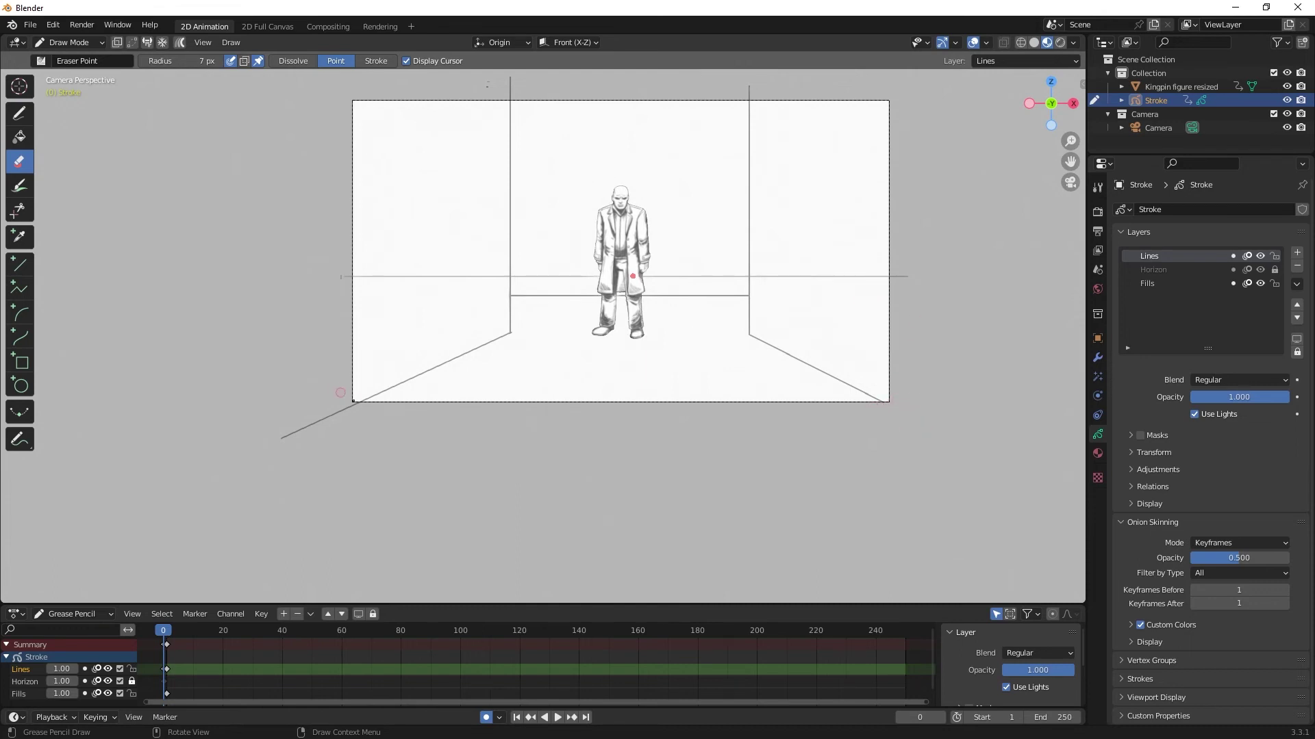
mouse_move(333, 401)
left_mouse_down()
mouse_move(346, 412)
mouse_move(331, 422)
left_mouse_up()
scroll(484, 385, "up", 2)
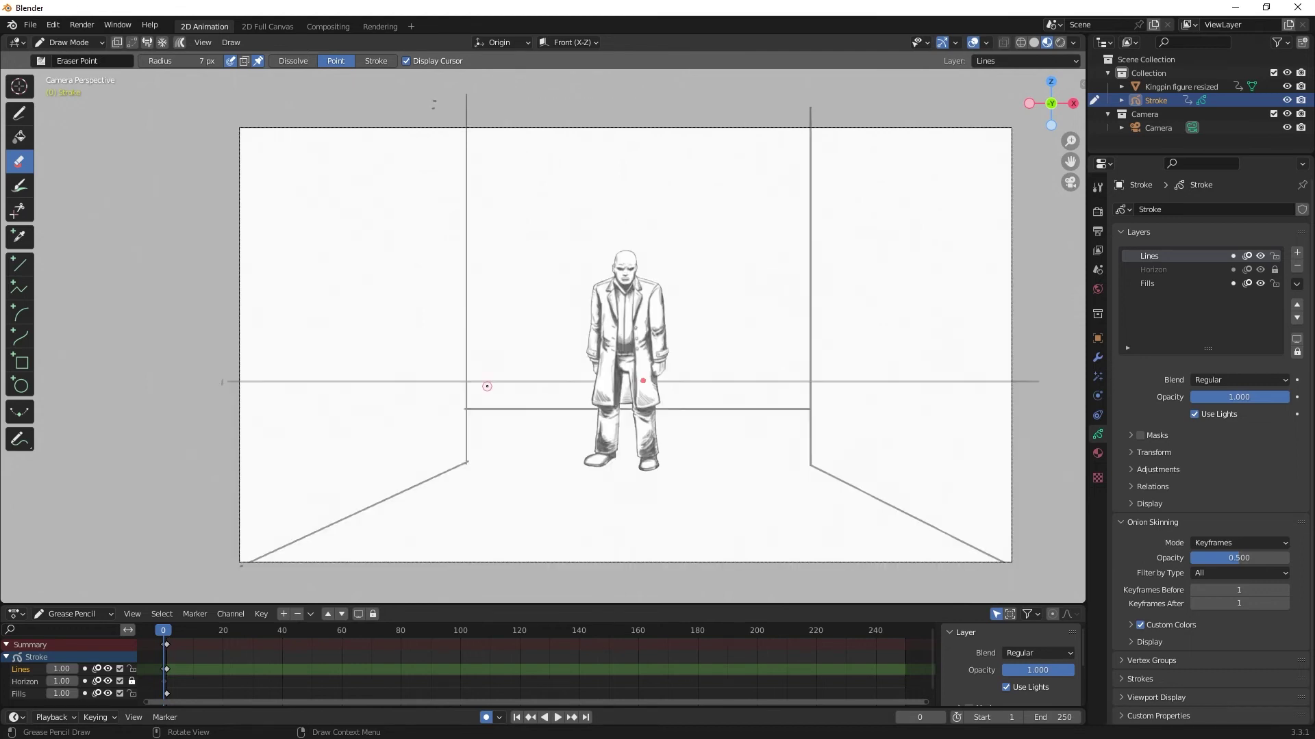
Step: Set the drawing guides to Grid, draw horizontal lines across the back wall at waist height, and erase their ends outside the wall
left_click(568, 42)
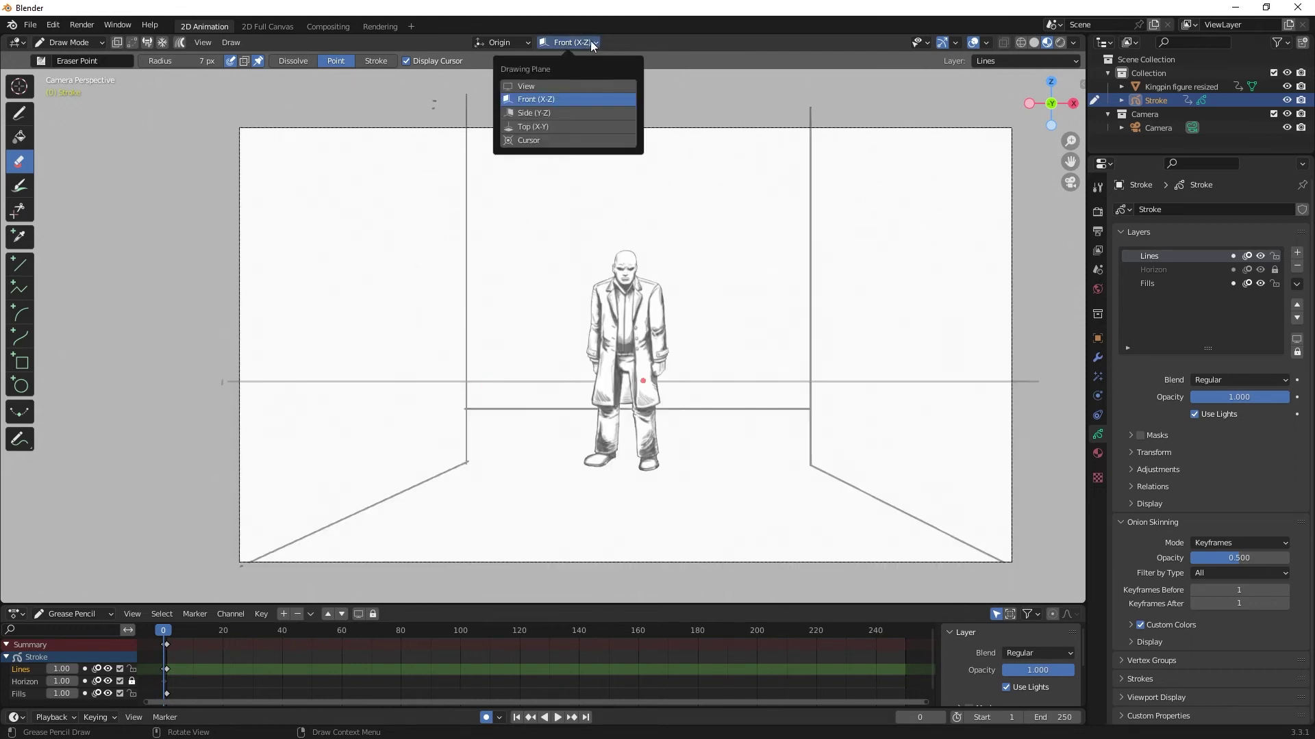
left_click(21, 113)
left_click(619, 42)
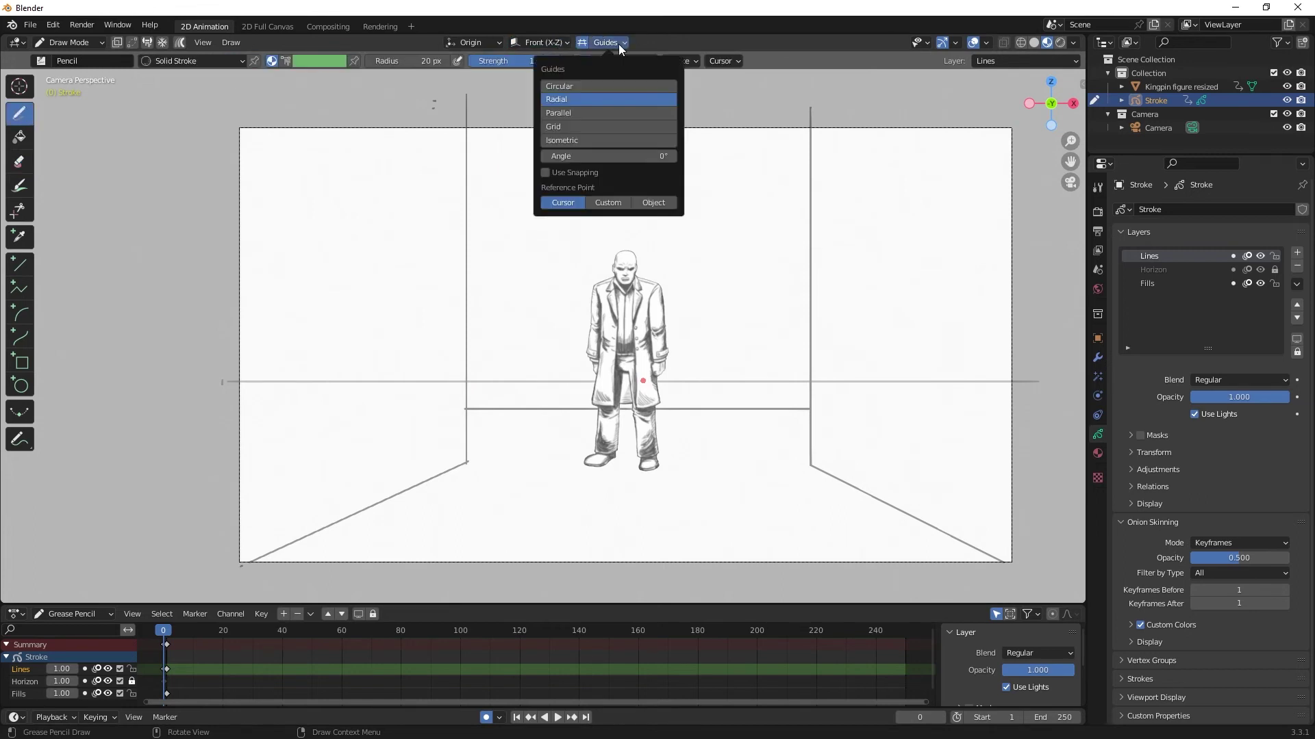
left_click(586, 126)
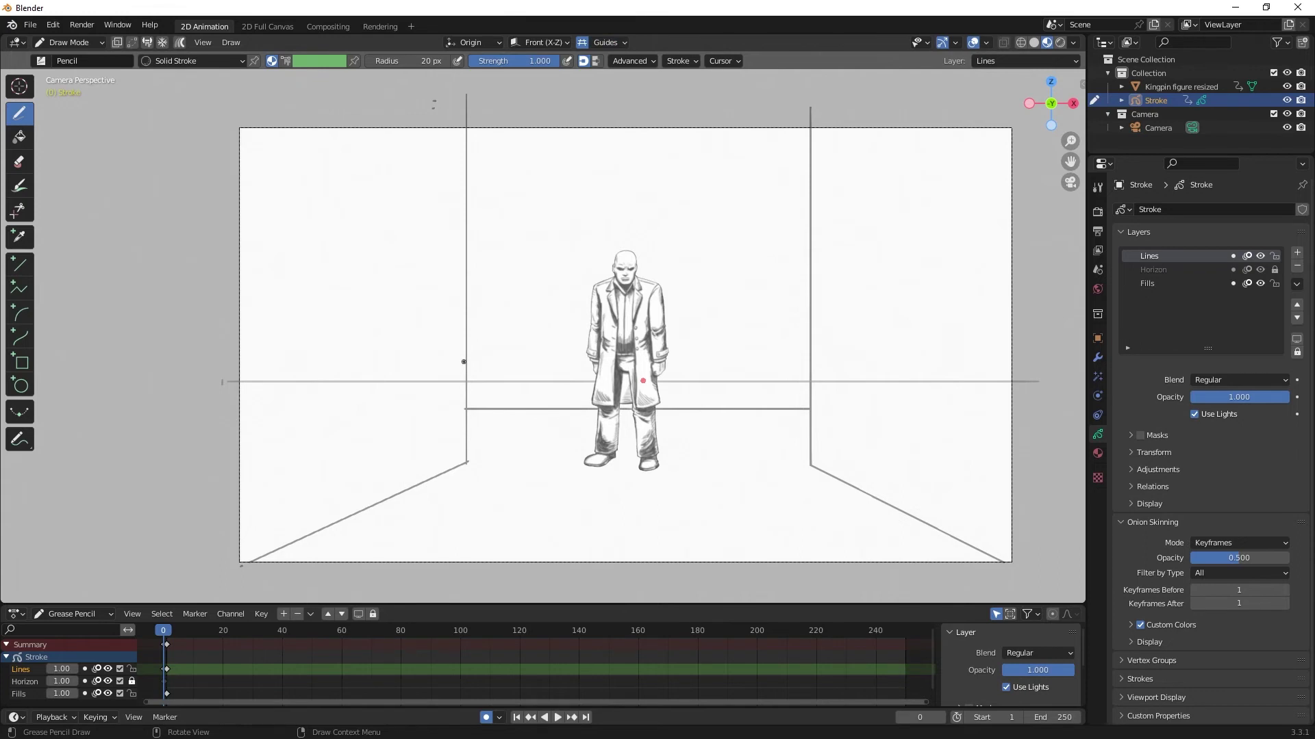
mouse_move(454, 372)
left_mouse_down()
mouse_move(834, 374)
mouse_move(809, 368)
left_mouse_up()
mouse_move(450, 350)
left_mouse_down()
mouse_move(840, 349)
mouse_move(830, 373)
left_mouse_up()
key("e")
left_click_drag(457, 348, 460, 378)
Step: Draw three closely spaced horizontal lines across the back wall at the height of the figure's head
key("d")
left_click_drag(458, 264, 831, 264)
left_click_drag(456, 269, 834, 269)
left_click_drag(456, 274, 837, 274)
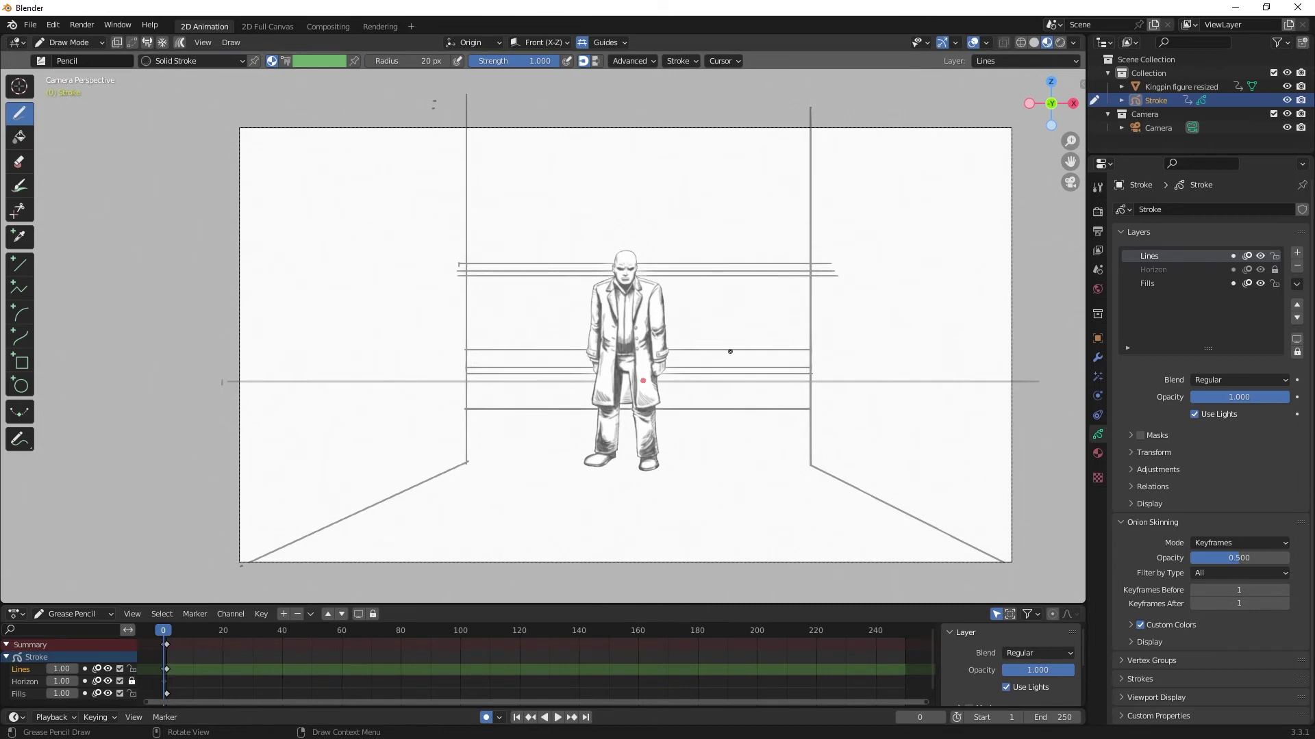
Step: Draw the vertical lines of two window columns above the waist-high ledge and a group of horizontal lines for an upper crossbeam
left_click_drag(694, 349, 692, 104)
left_click_drag(517, 350, 517, 102)
left_click_drag(532, 350, 531, 97)
left_click_drag(536, 349, 536, 90)
left_click_drag(454, 171, 836, 171)
mouse_move(452, 163)
left_mouse_down()
mouse_move(836, 163)
mouse_move(455, 178)
mouse_move(830, 181)
left_mouse_up()
Step: Erase the crossbeam ends sticking out past the wall lines and the beam segments that cross the two window columns
key("e")
left_click_drag(821, 260, 821, 285)
left_click_drag(460, 260, 460, 282)
left_click_drag(458, 159, 457, 182)
right_click(523, 250)
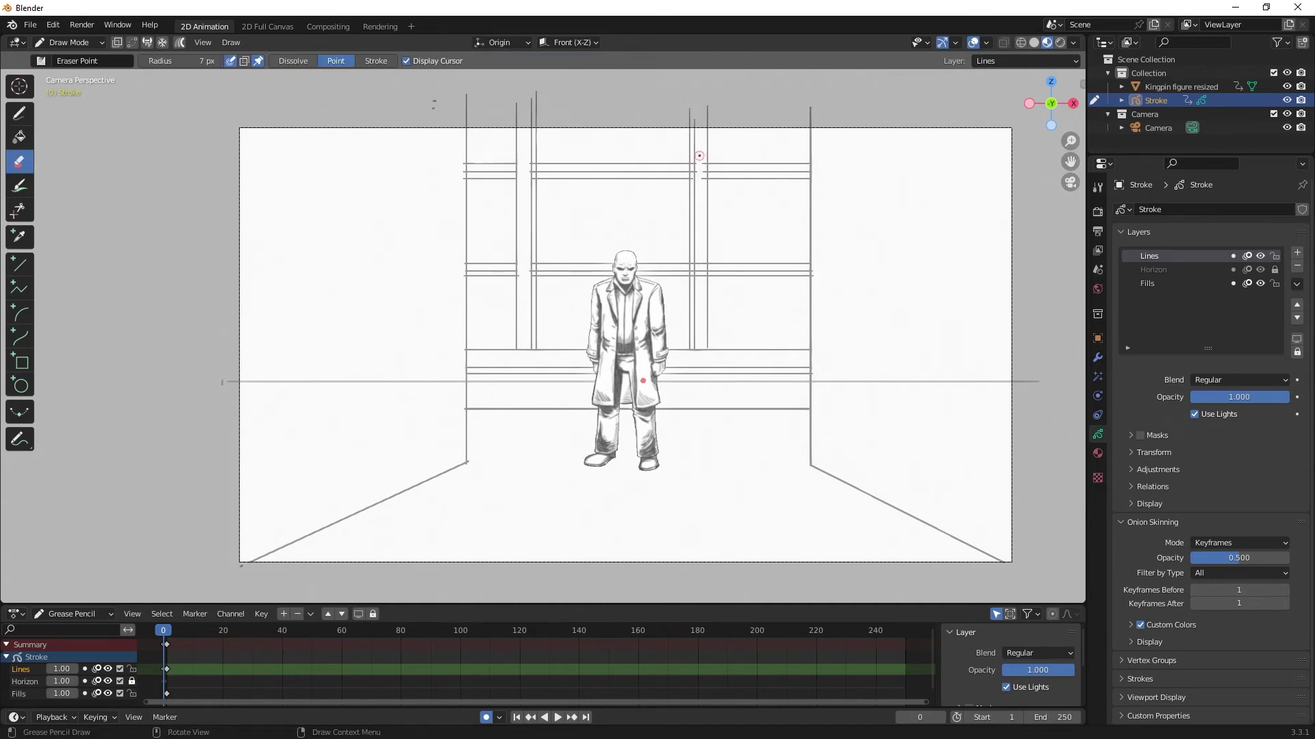
scroll(792, 104, "up", 4)
middle_click_drag(792, 104, 764, 266, "shift")
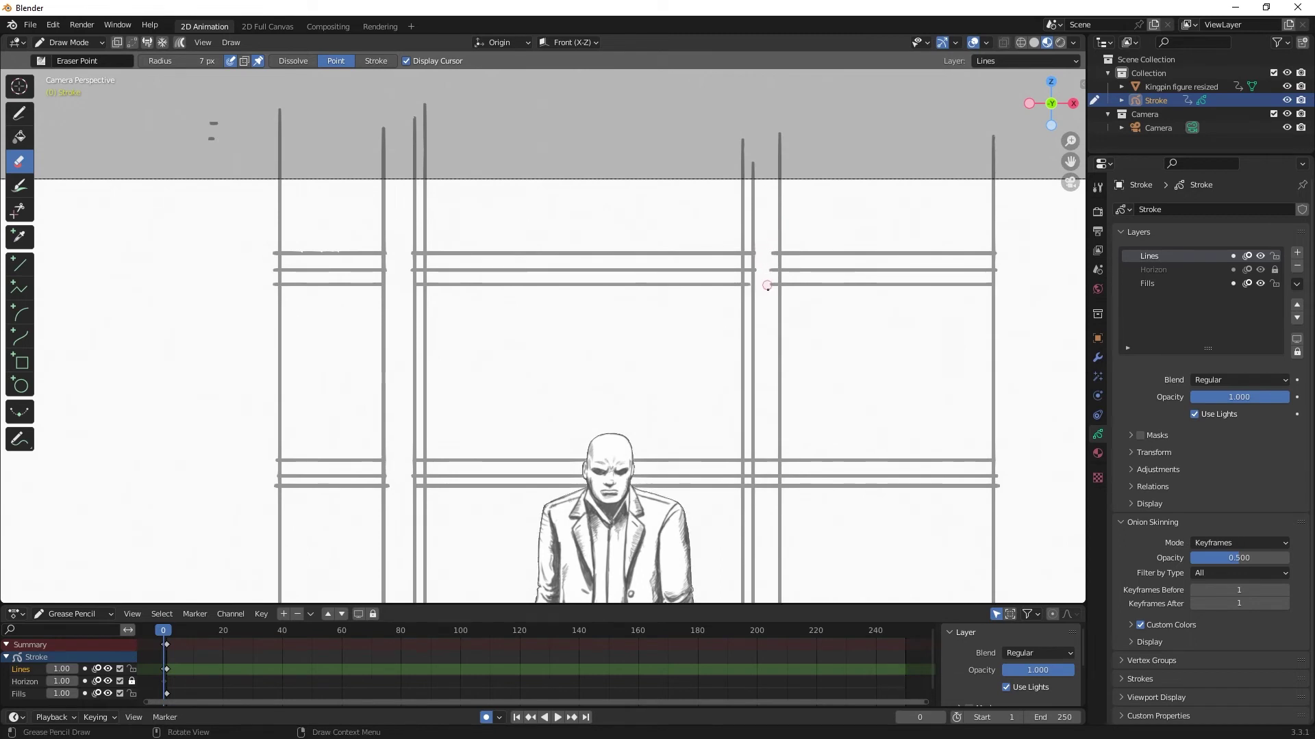
left_click_drag(419, 262, 426, 279)
key("ctrl+z")
Step: Draw short corner strokes at both ends of the two central crossbeams, and erase the inner vertical lines where they cross the beams
left_click(19, 113)
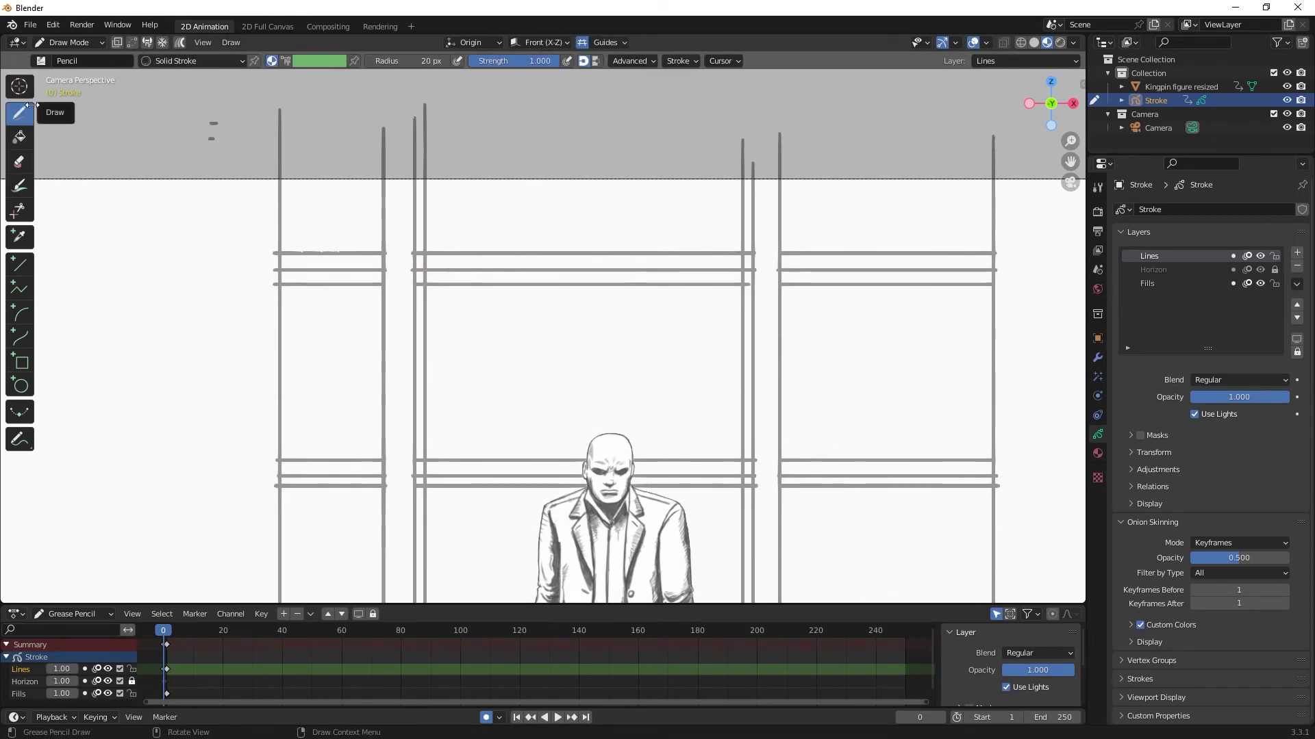
left_click_drag(751, 271, 751, 290)
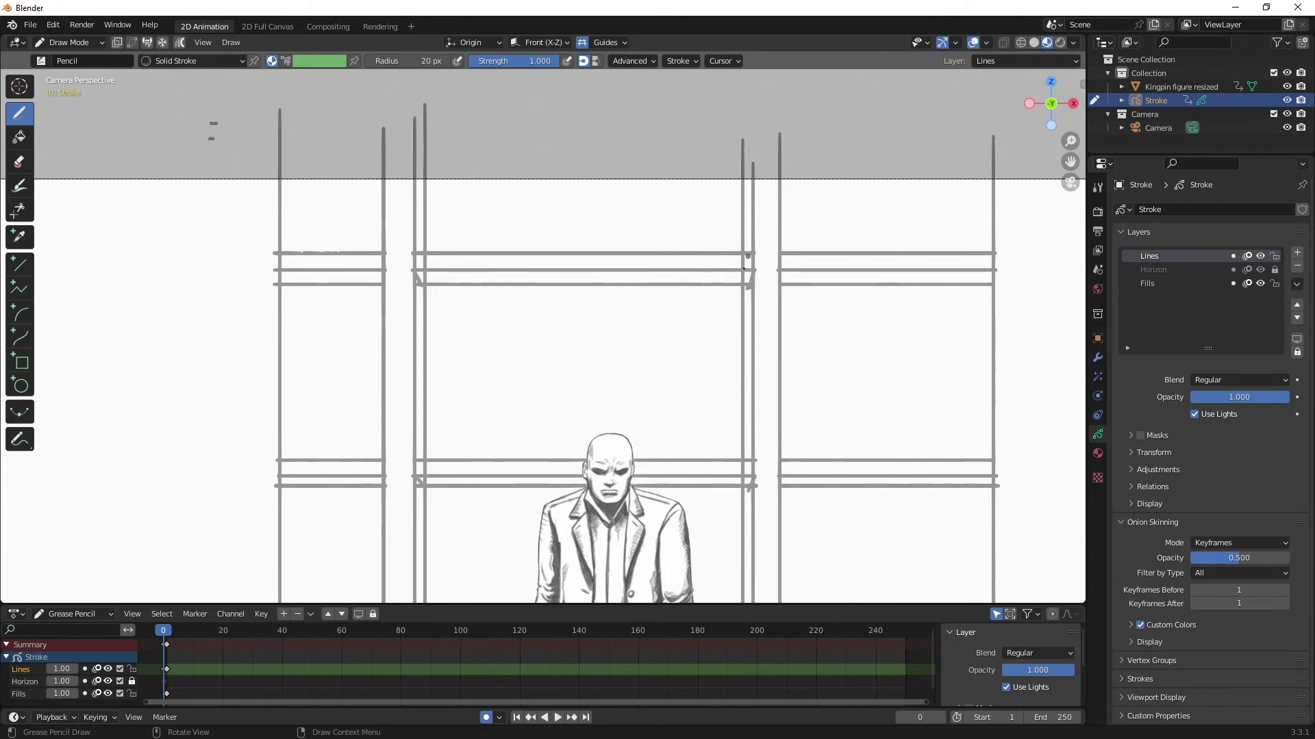
key("e")
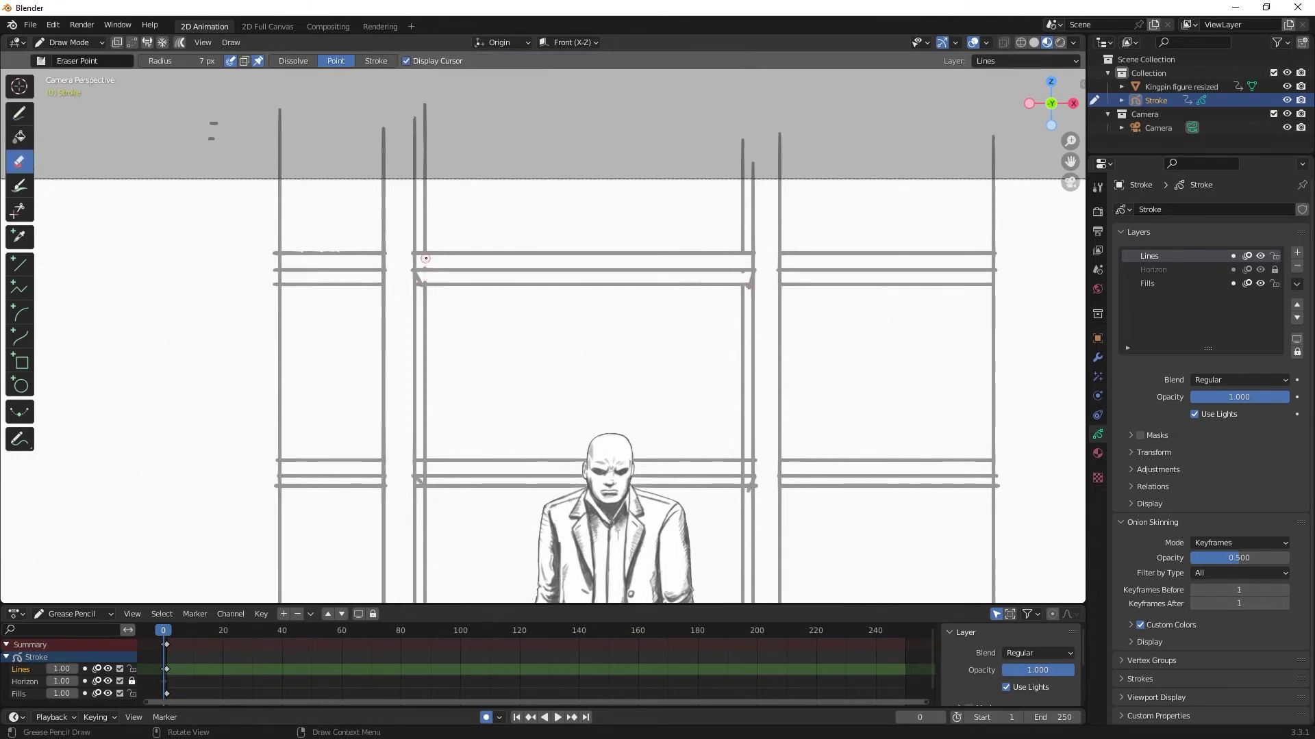
scroll(426, 262, "up", 4)
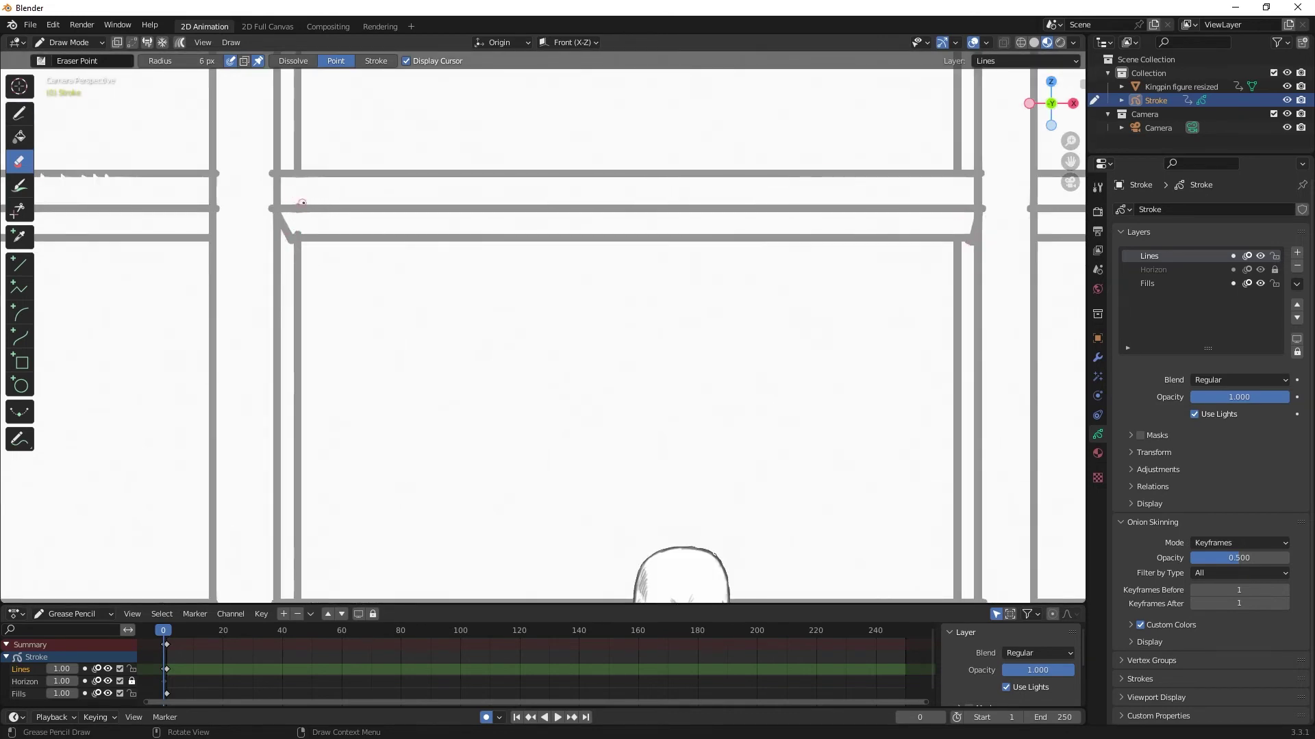
scroll(729, 503, "down", 2)
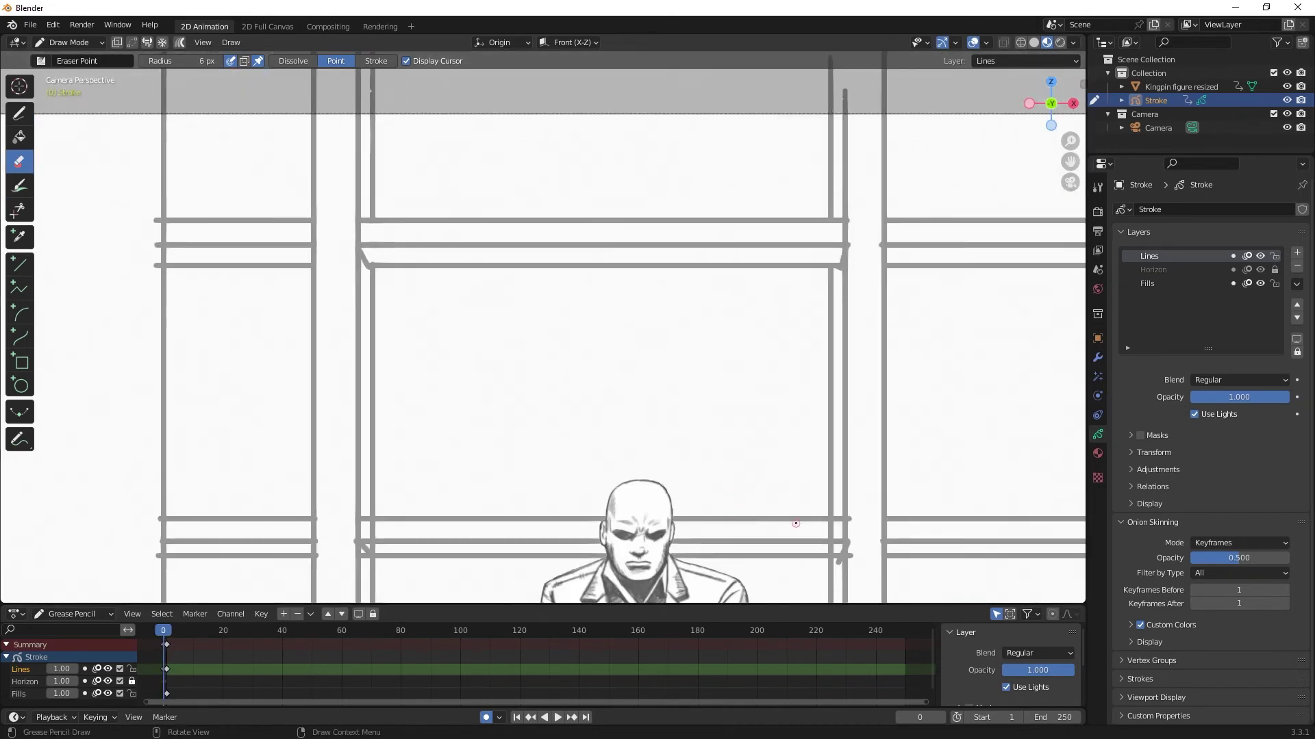
scroll(729, 503, "up", 4)
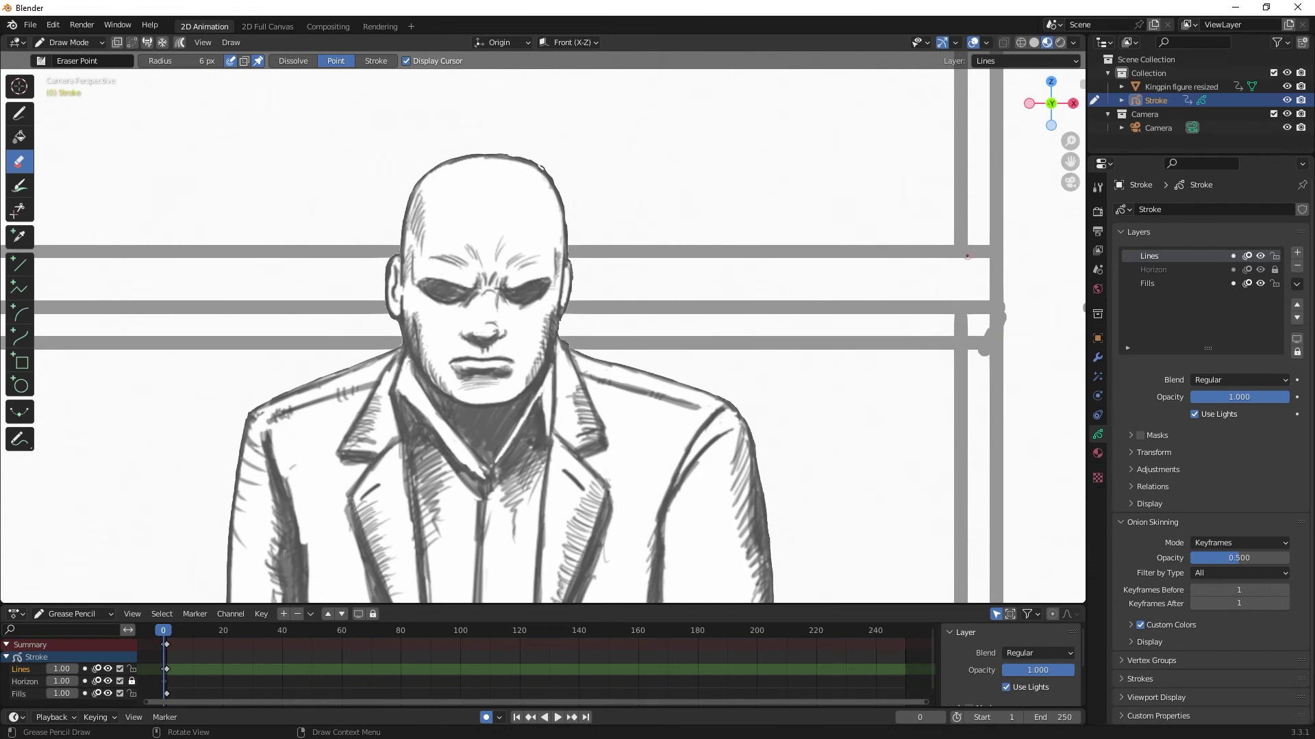
middle_click_drag(345, 286, 706, 277, "shift")
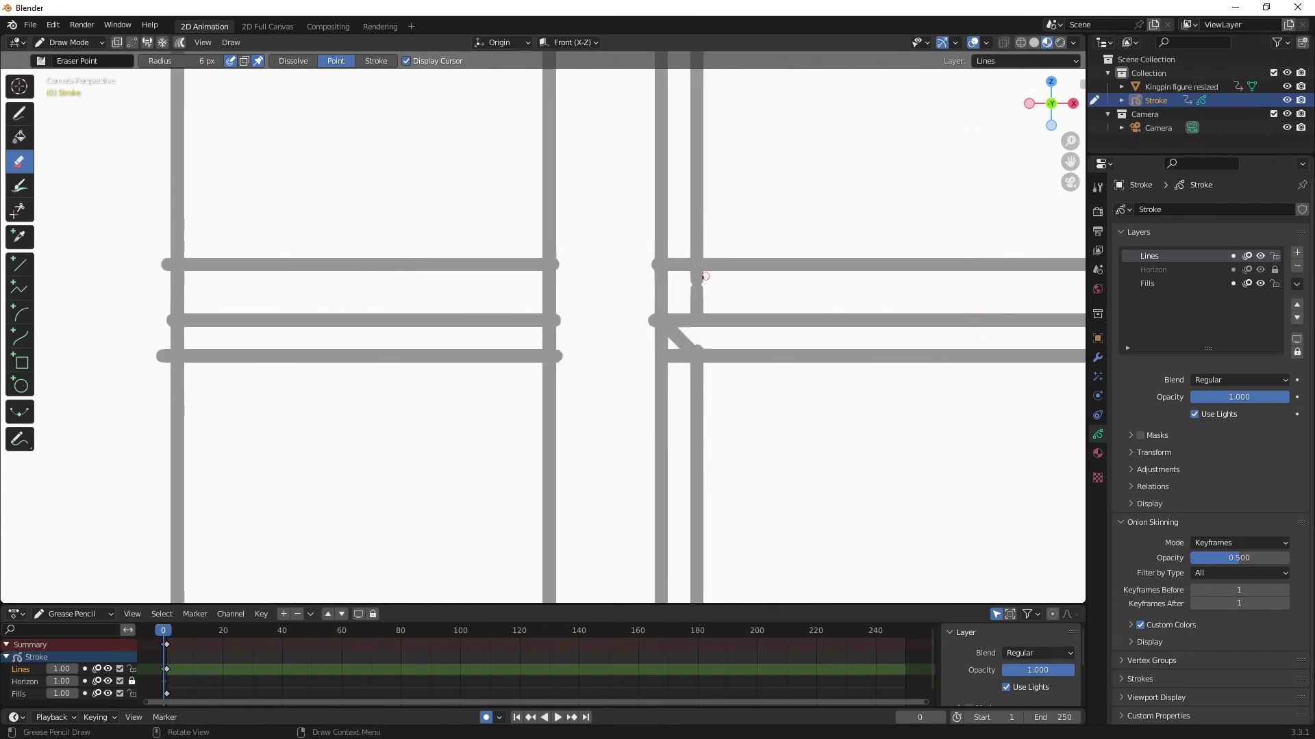
scroll(705, 277, "down", 5)
scroll(699, 289, "up", 2)
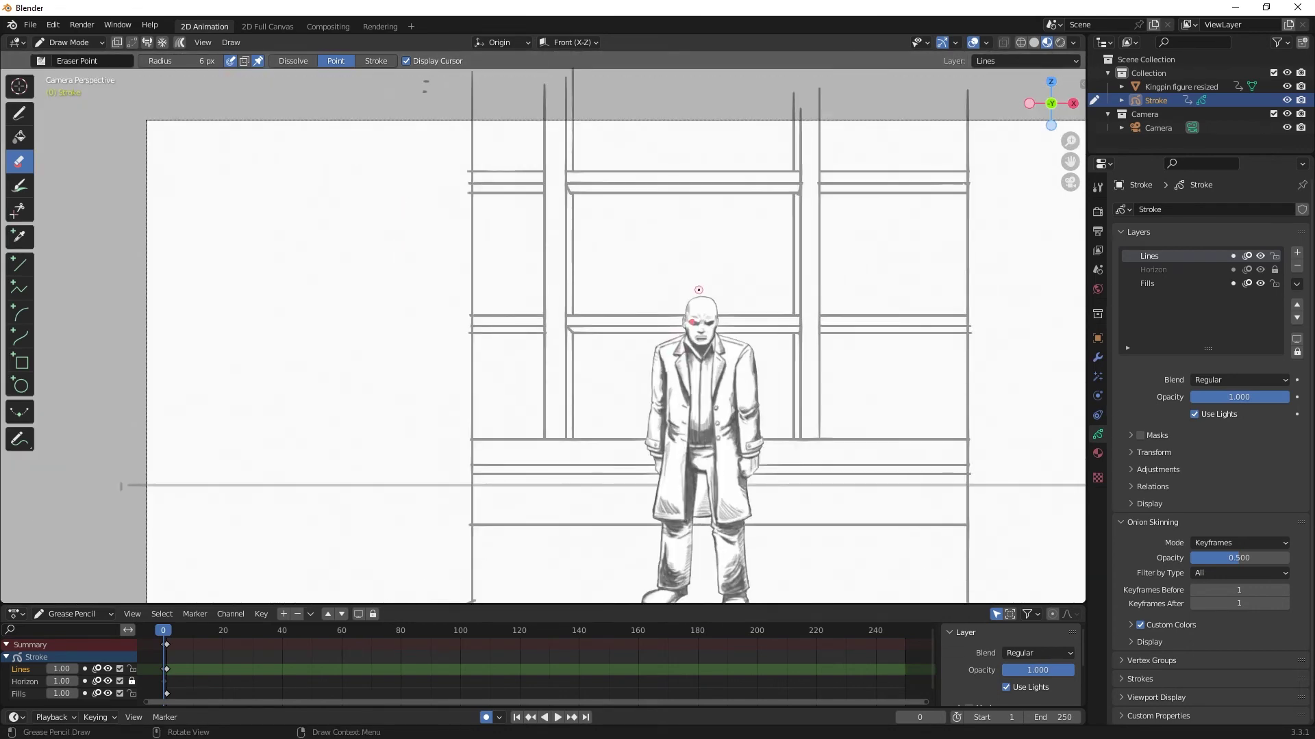
Step: Add a Grease Pencil layer named Background and move it below the Lines layer
key("d")
left_click(553, 42)
scroll(753, 212, "down", 1)
left_click(603, 43)
left_click(1297, 253)
double_click(1162, 256)
type("Background")
key("Return")
left_click(1296, 318)
Step: On the Background layer, draw three vertical lines in the right window and three horizontal lines from the left wall to the first of them
scroll(807, 232, "up", 2)
middle_click_drag(807, 232, 677, 226, "shift")
left_click_drag(750, 98, 753, 431)
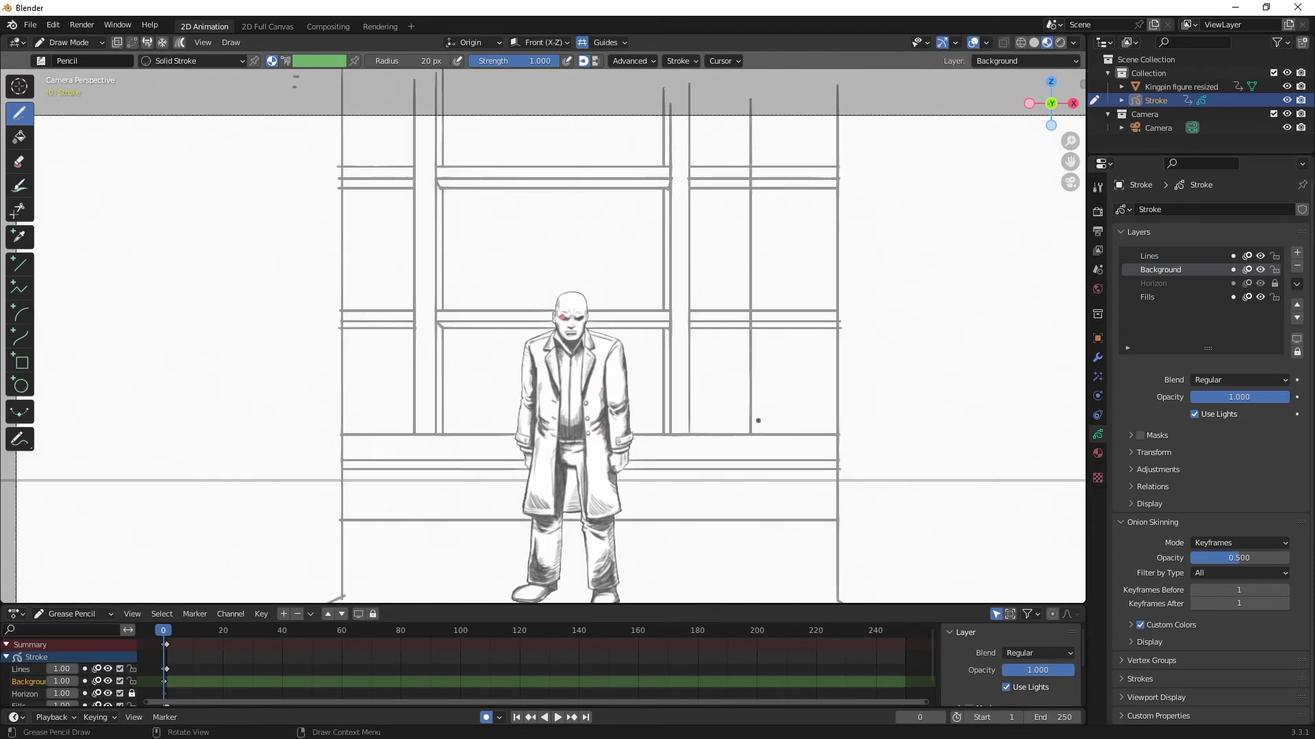
mouse_move(344, 209)
left_mouse_down()
mouse_move(750, 210)
mouse_move(750, 228)
left_mouse_up()
key("ctrl+z")
left_click_drag(343, 234, 750, 234)
left_click_drag(785, 90, 784, 434)
left_click_drag(797, 88, 798, 434)
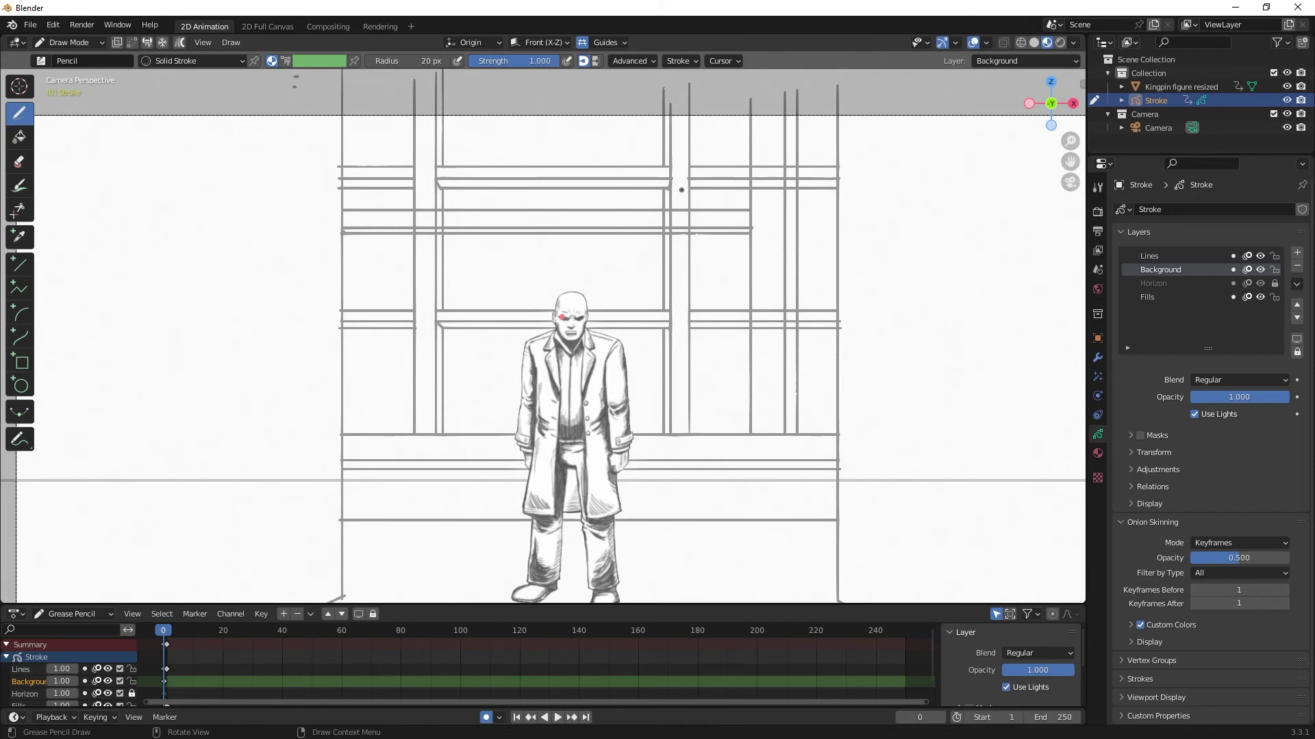
Step: Lock the Lines layer and start erasing the Background layer's horizontal lines where they cross the right window column
scroll(681, 189, "up", 6)
key("ctrl+z")
key("ctrl+z")
key("ctrl+z")
key("ctrl+z")
key("ctrl+z")
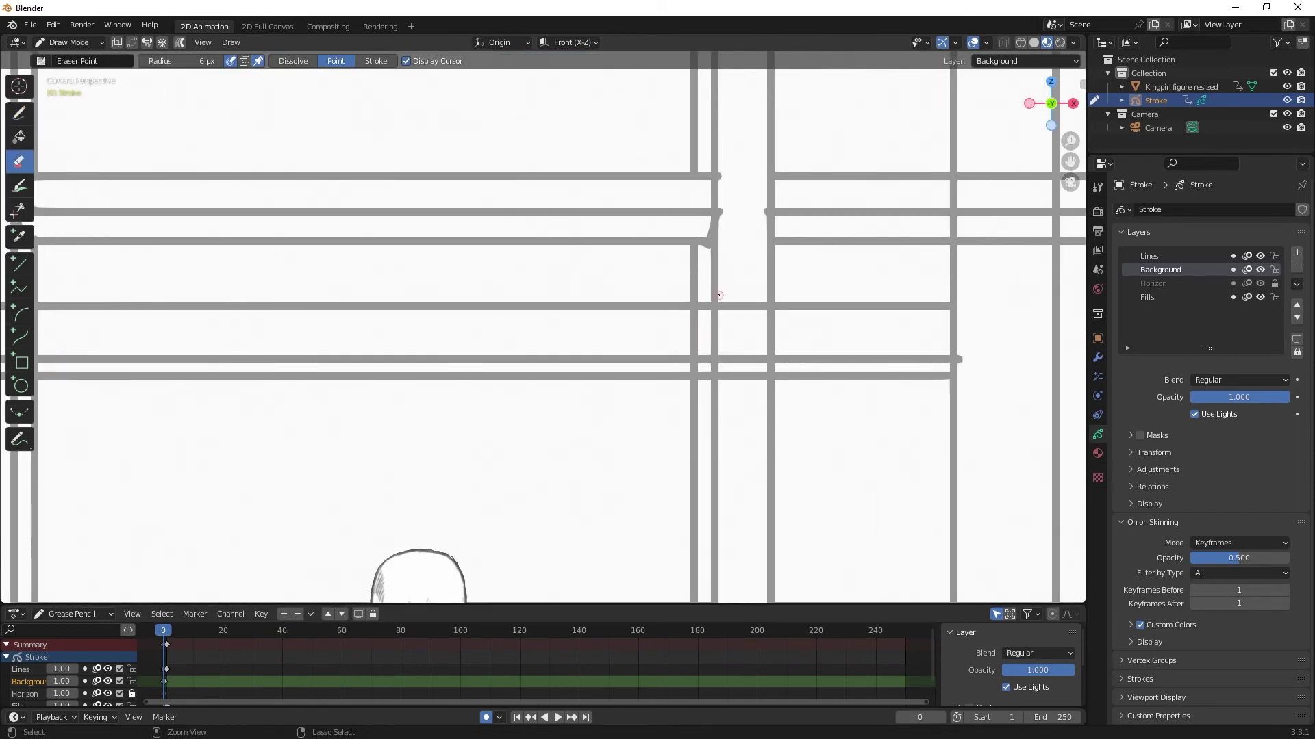
key("ctrl+shift+z")
key("ctrl+shift+z")
key("ctrl+shift+z")
key("ctrl+shift+z")
key("ctrl+shift+z")
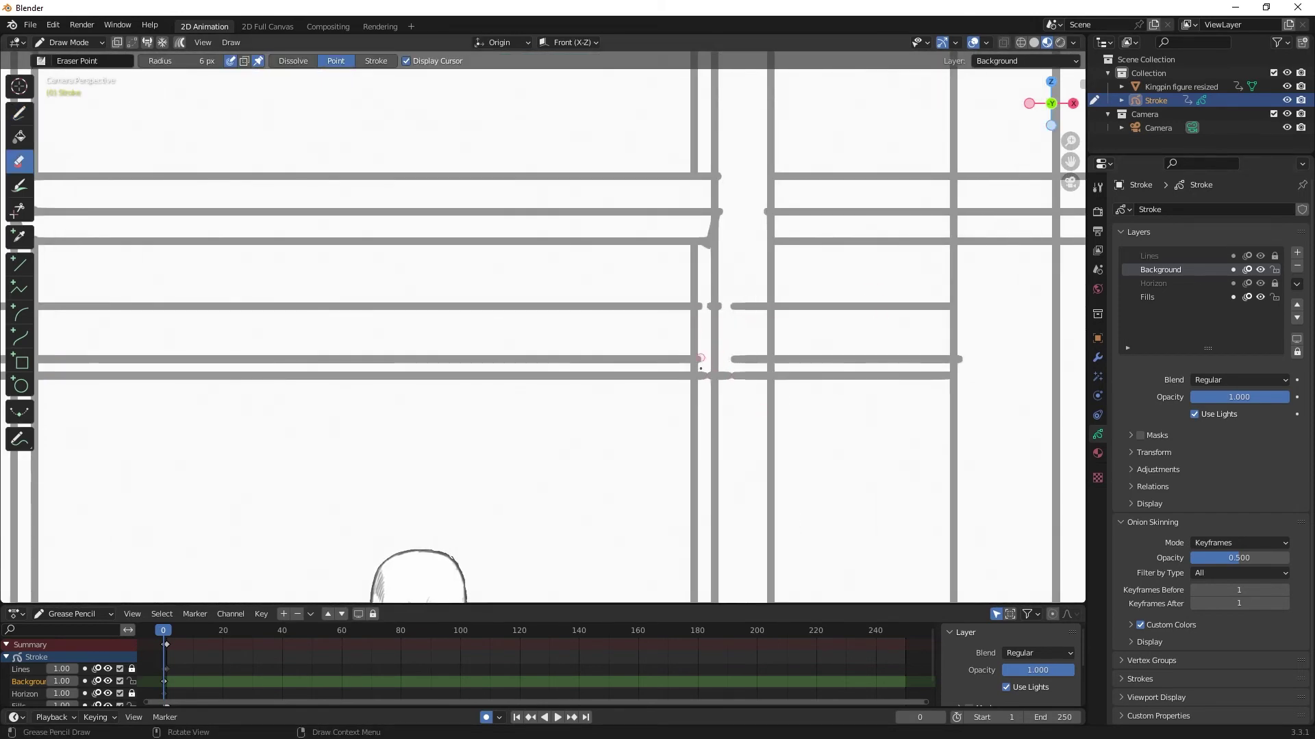
Step: Erase the rest of the Background lines inside the window columns and where the vertical ones cross the window's crossbeams
scroll(760, 374, "down", 2)
key("ctrl+shift+z")
key("ctrl+shift+z")
key("ctrl+shift+z")
key("ctrl+shift+z")
key("ctrl+shift+z")
key("ctrl+shift+z")
key("ctrl+shift+z")
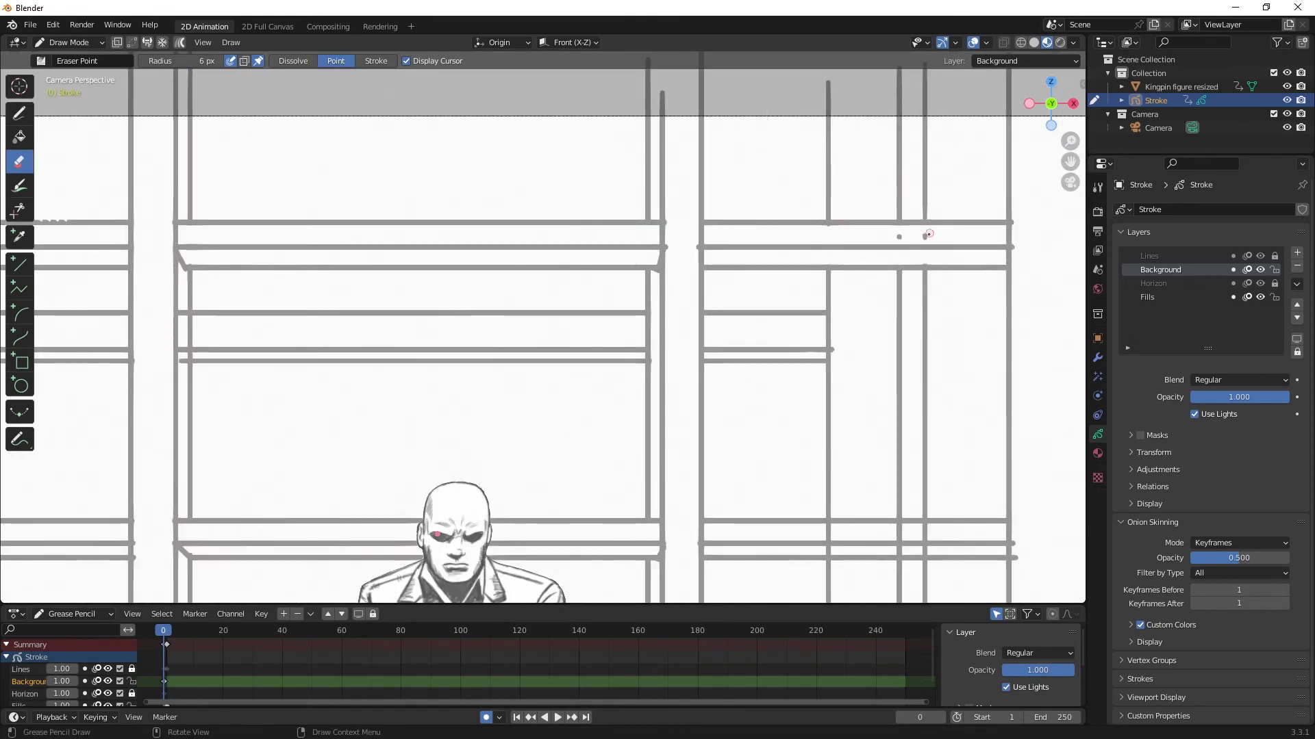
scroll(347, 409, "down", 4)
scroll(348, 409, "down", 2)
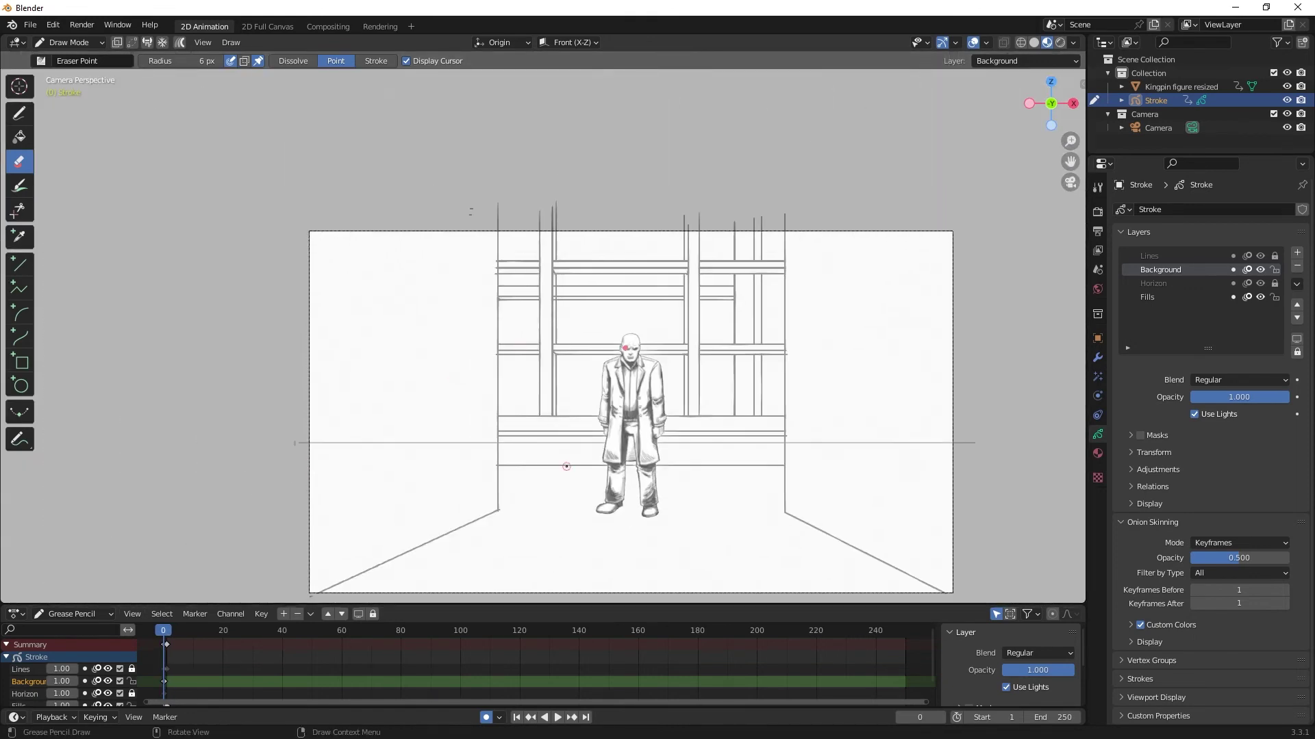
Step: Turn on drawing guides for the pencil, set them to Radial, and place the 3D cursor on the horizon line at the figure's coat
scroll(432, 405, "up", 2)
left_click(22, 119)
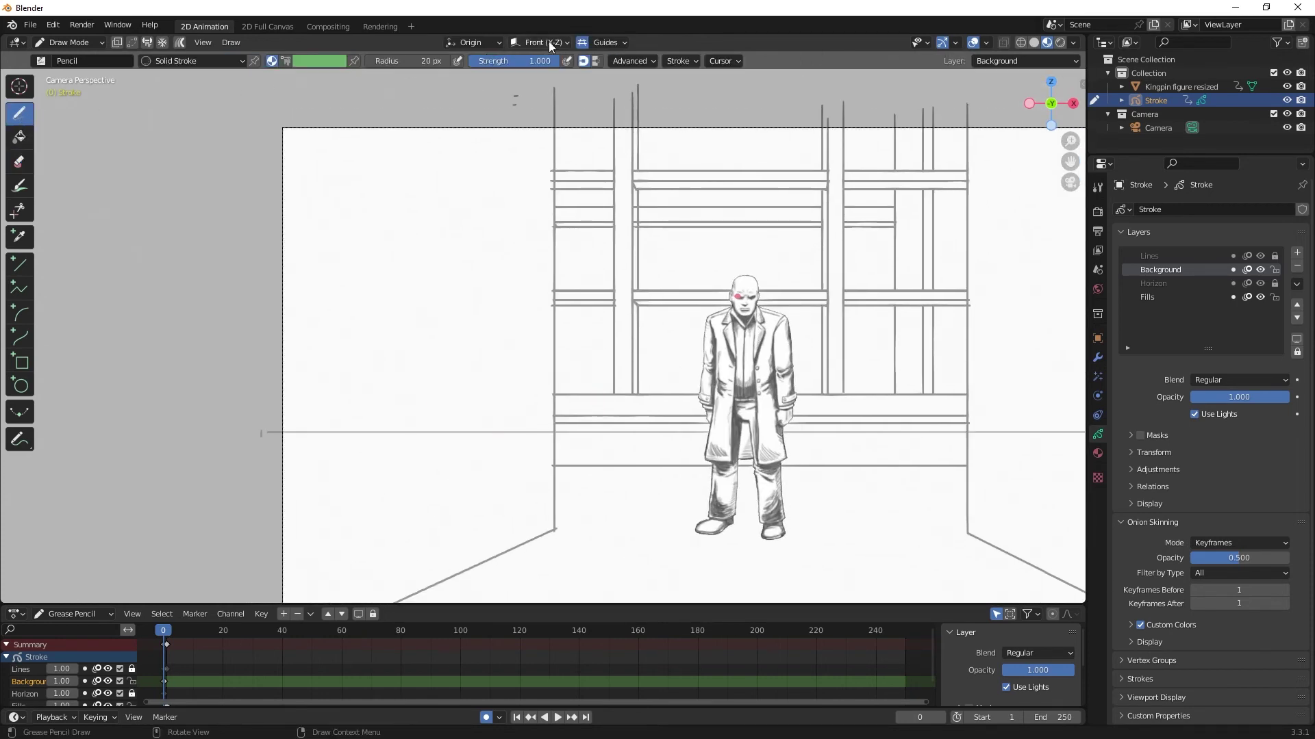
left_click(598, 42)
scroll(337, 233, "down", 1)
scroll(352, 256, "down", 1)
middle_click_drag(434, 309, 548, 319, "shift")
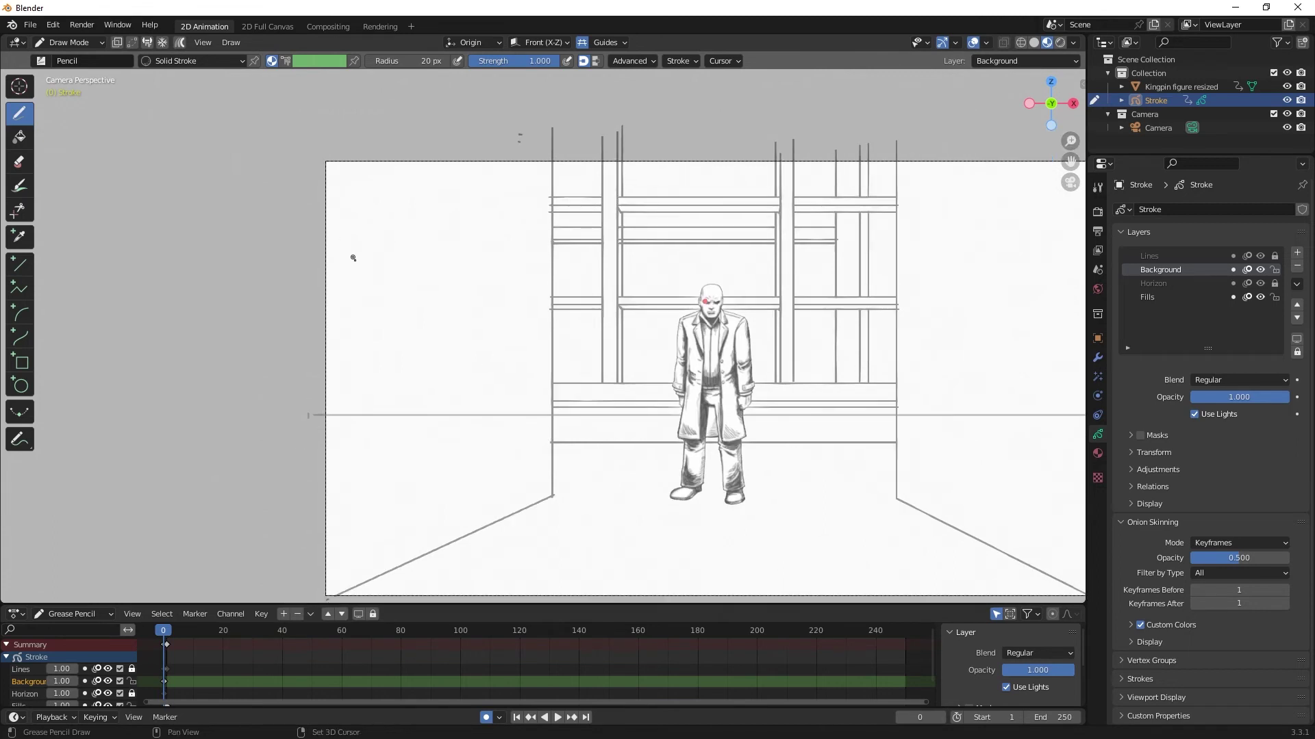
scroll(548, 319, "up", 1)
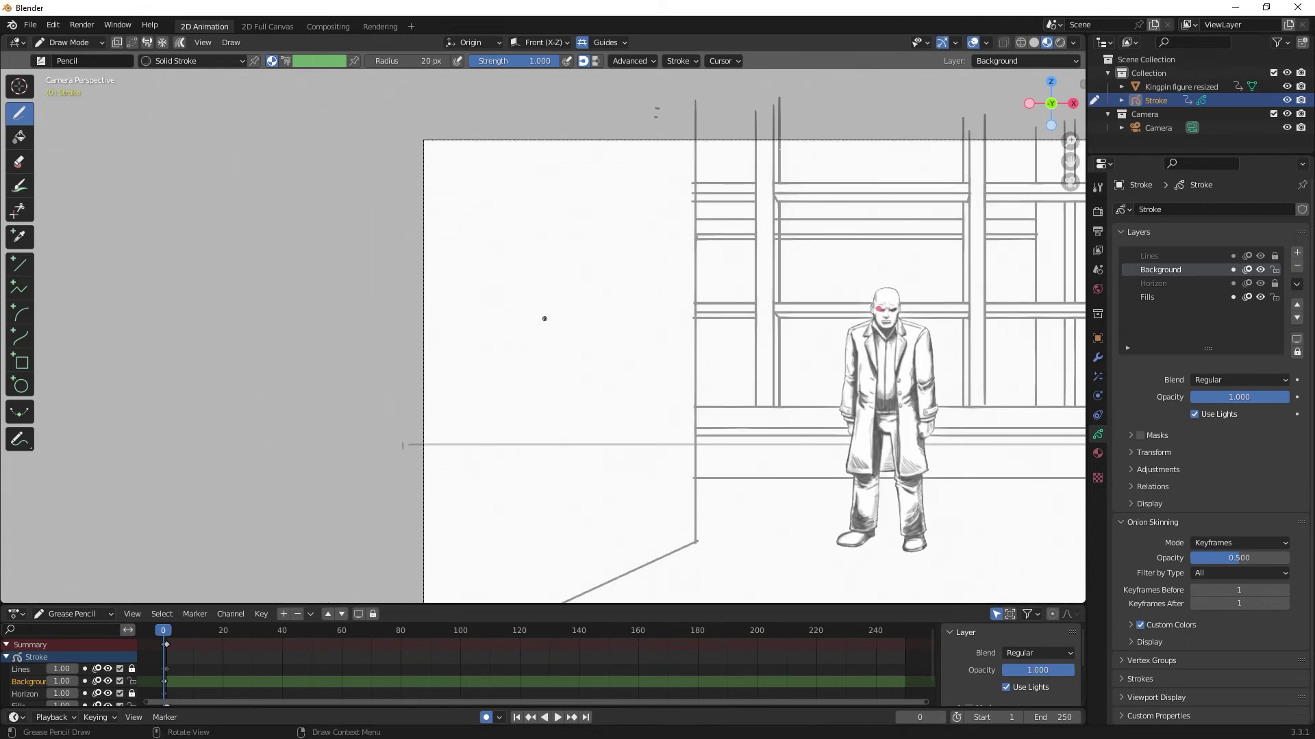
left_click(615, 43)
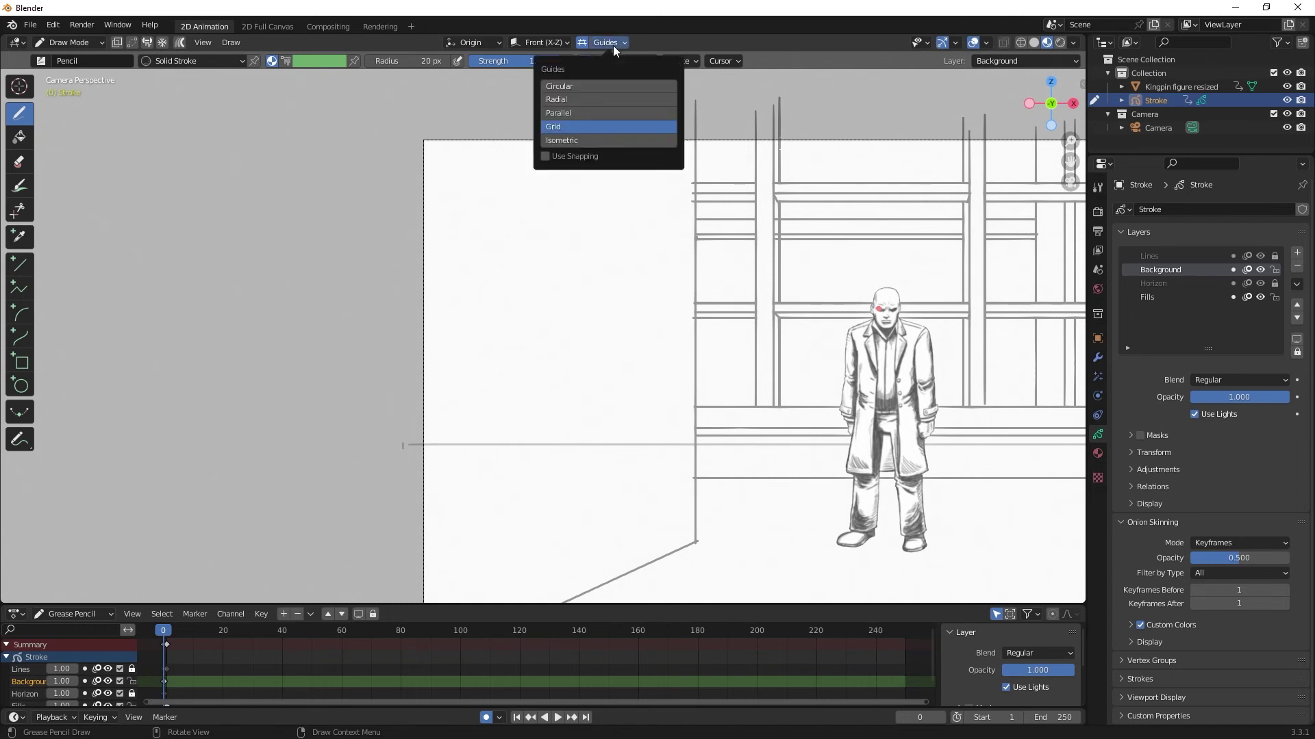
left_click(577, 100)
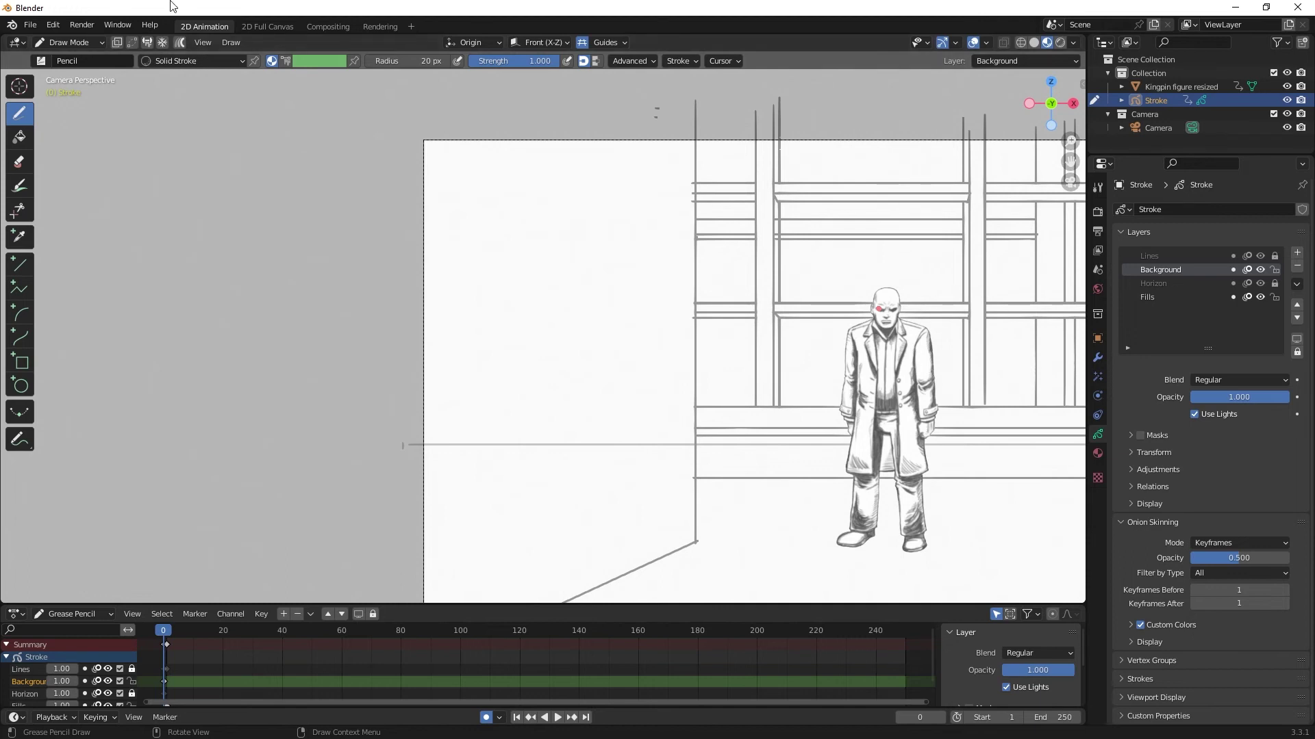
left_click(18, 88)
left_click(910, 444)
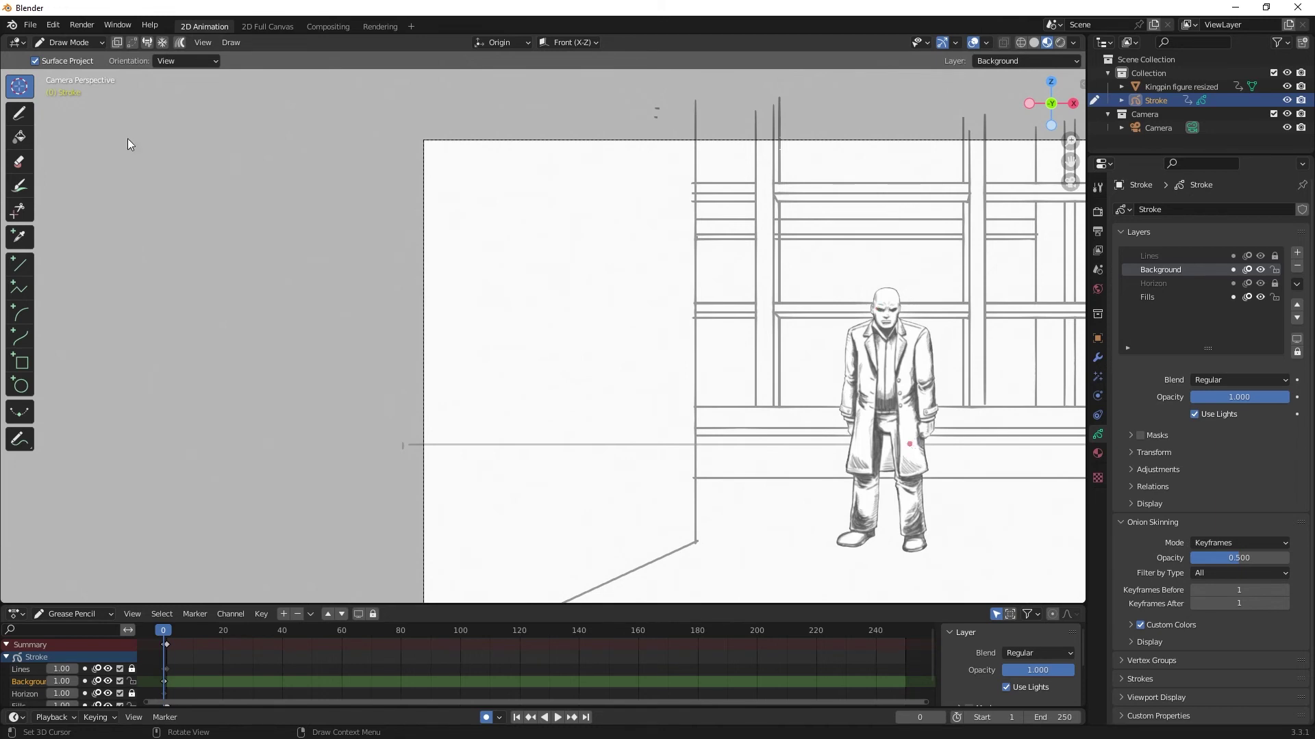
Step: On the left wall, draw two radial-guided lines for a box's receding side and join them with two vertical lines using the Grid guide
left_click(27, 111)
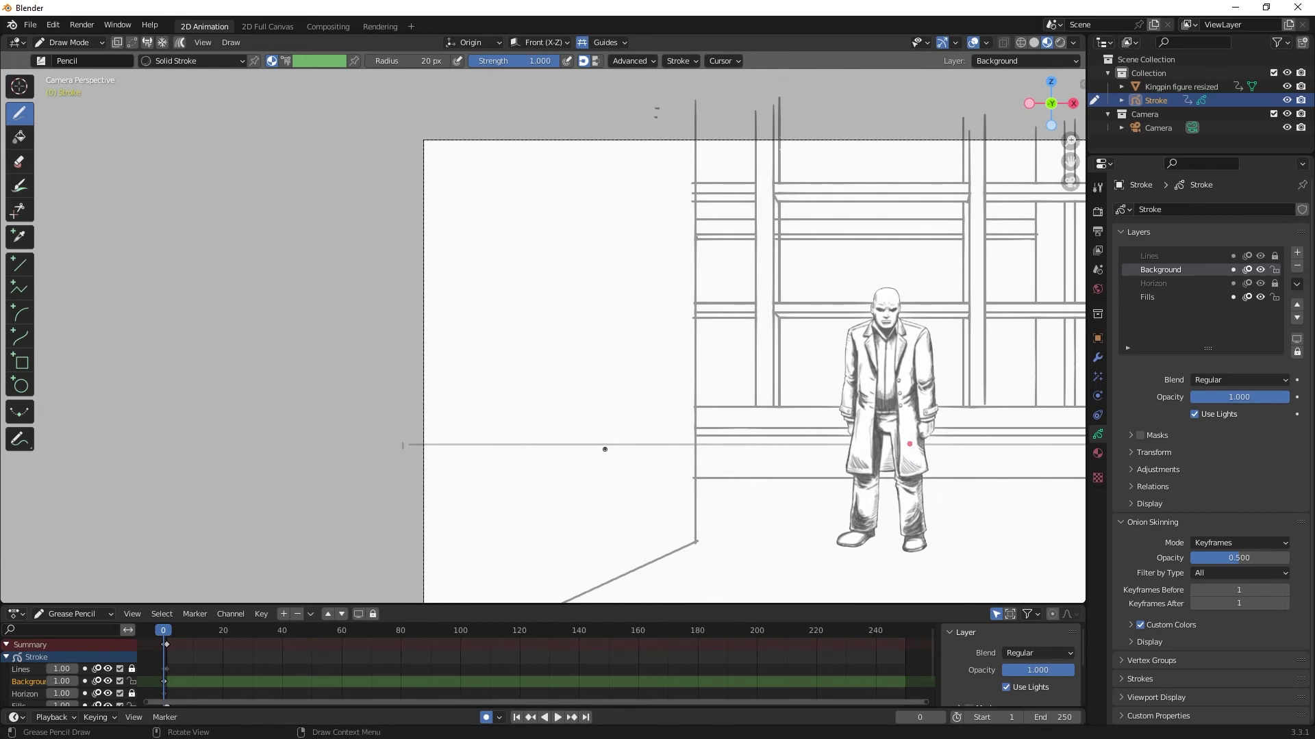
left_click_drag(591, 409, 641, 411)
left_click_drag(584, 296, 636, 320)
left_click(607, 43)
left_click(579, 123)
left_click_drag(636, 298, 637, 444)
left_click_drag(593, 280, 593, 434)
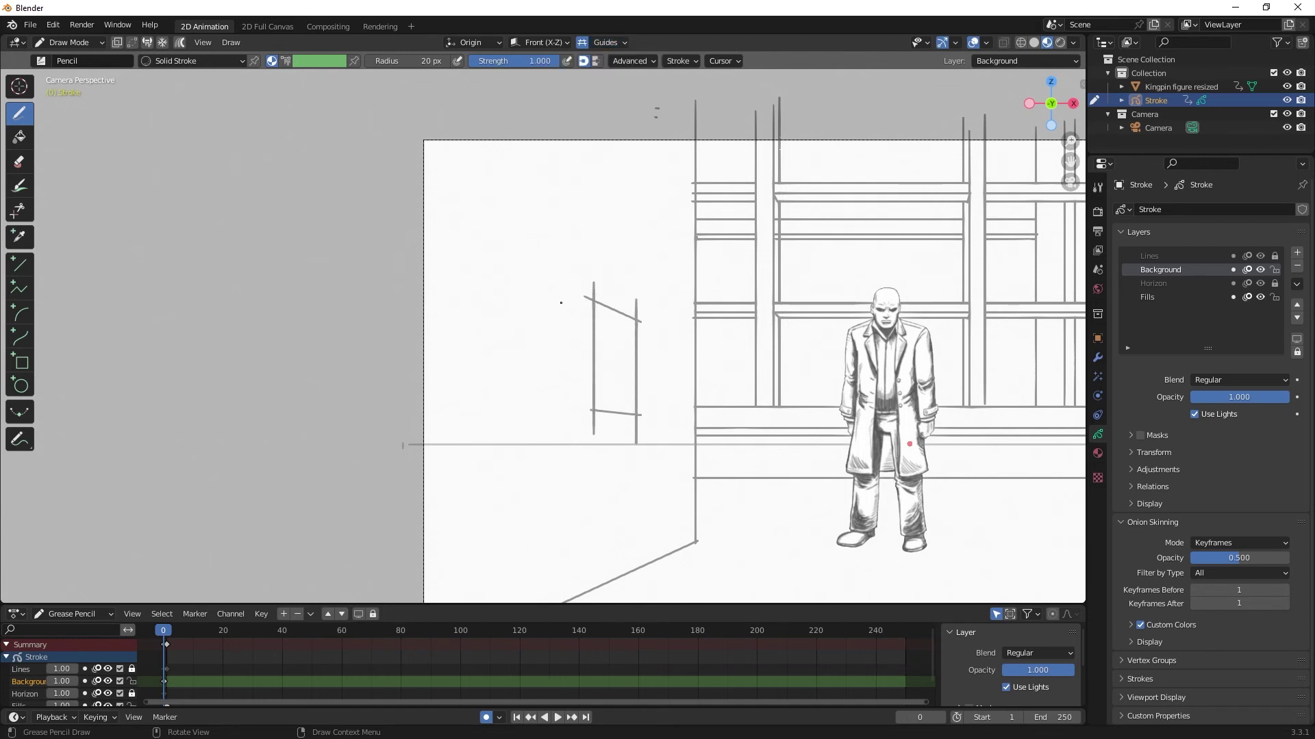
Step: Draw the box's front face with two horizontal lines extending left from its side and a vertical line closing them
left_click_drag(591, 302, 555, 305)
left_click_drag(593, 410, 549, 414)
left_click_drag(555, 281, 551, 429)
Step: Erase the box's overshooting line ends and the far vertical edge of its side, shortening the receding lines
left_click(22, 161)
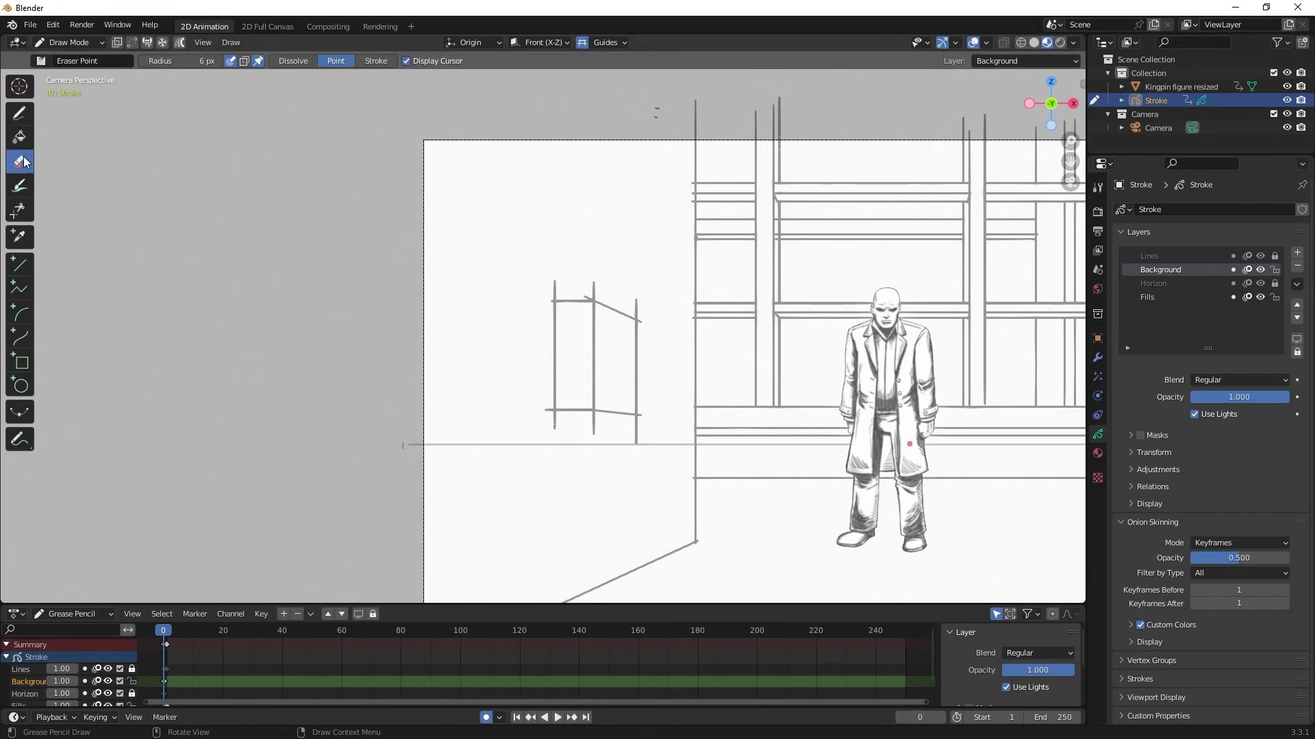
left_click_drag(559, 274, 550, 302)
left_click_drag(546, 411, 560, 423)
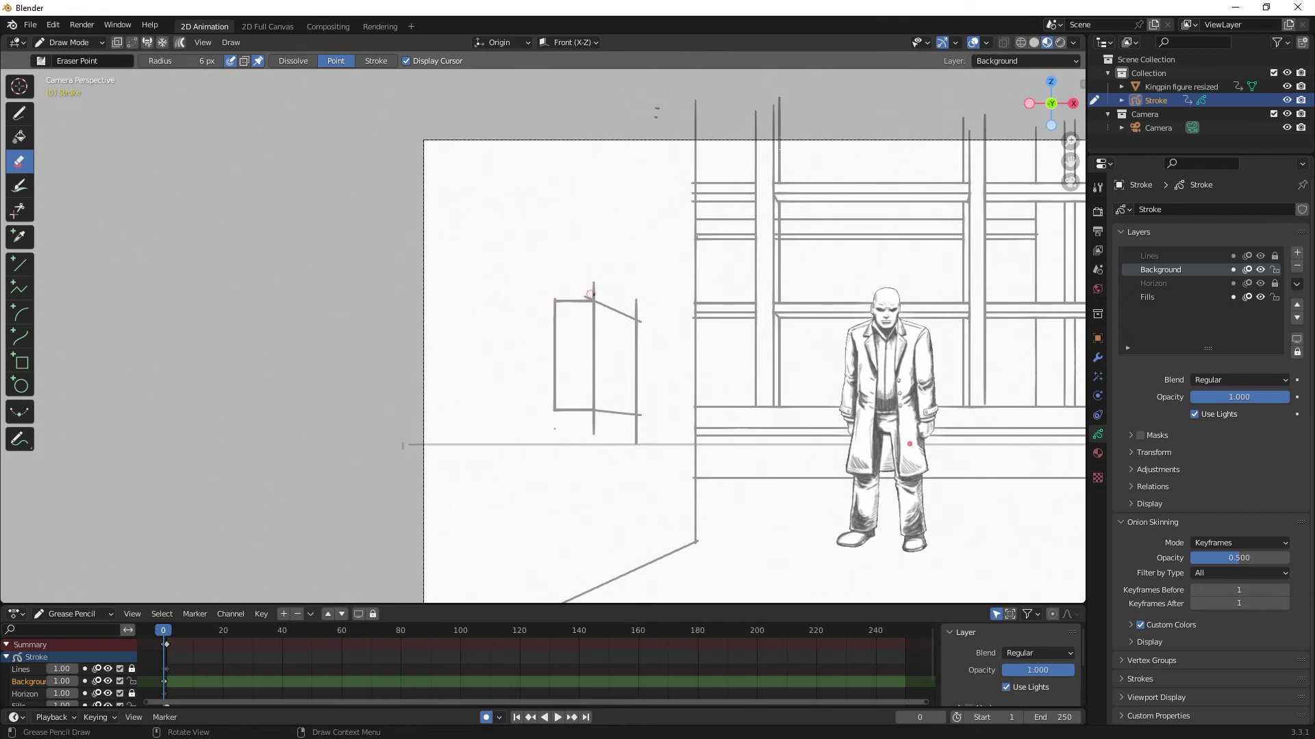
mouse_move(589, 295)
left_mouse_down()
mouse_move(653, 279)
mouse_move(631, 301)
mouse_move(640, 422)
mouse_move(647, 386)
left_mouse_up()
key("ctrl+z")
mouse_move(641, 413)
left_mouse_down()
mouse_move(636, 432)
mouse_move(592, 414)
left_mouse_up()
mouse_move(633, 311)
left_mouse_down()
mouse_move(627, 397)
mouse_move(624, 315)
mouse_move(625, 379)
mouse_move(615, 347)
left_mouse_up()
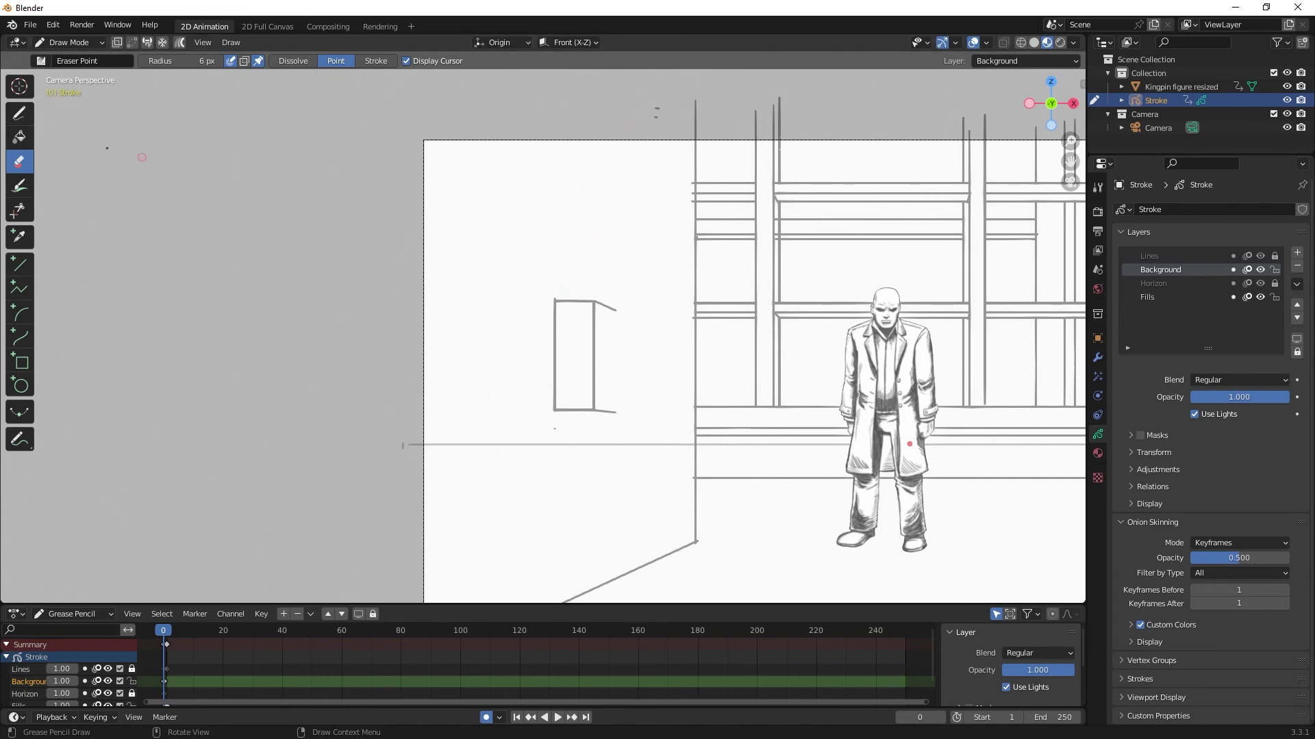
Step: Redraw the far vertical edge at the shortened end of the box's side and erase its overshooting ends
left_click(19, 113)
left_click(610, 41)
left_click_drag(613, 293, 612, 440)
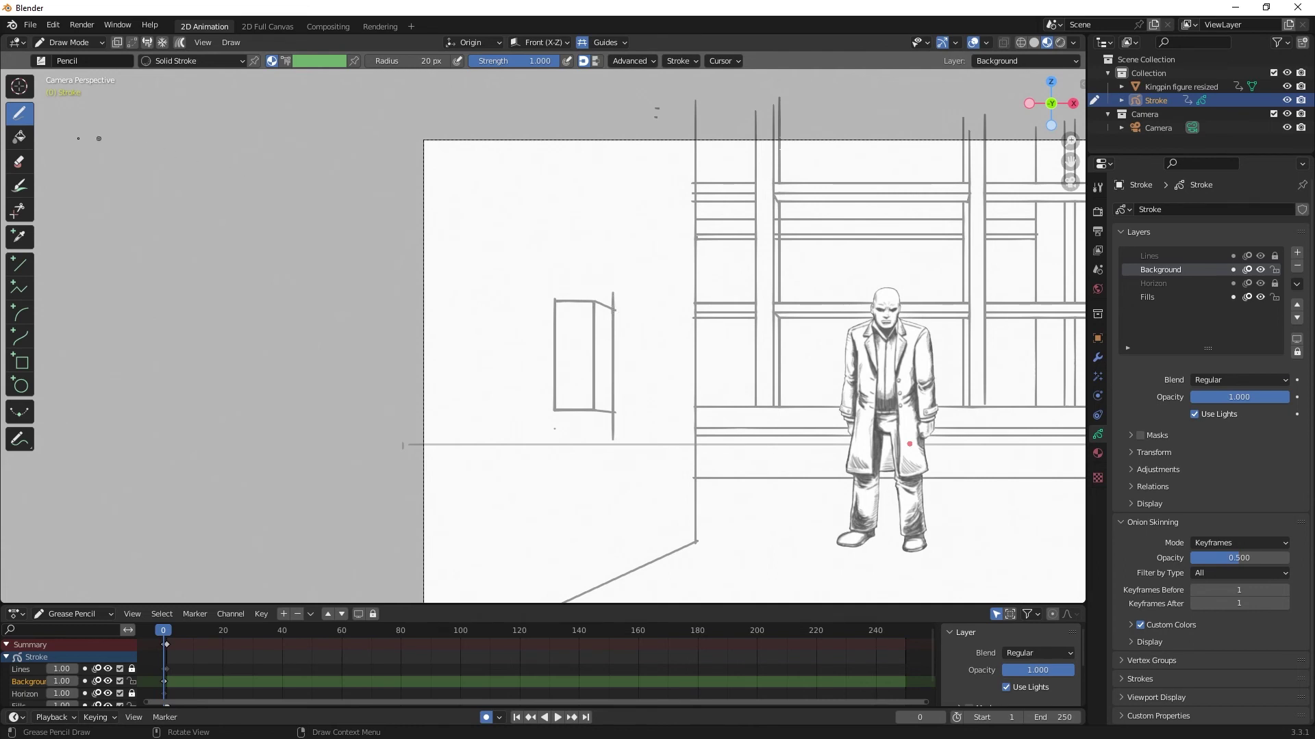
left_click(19, 162)
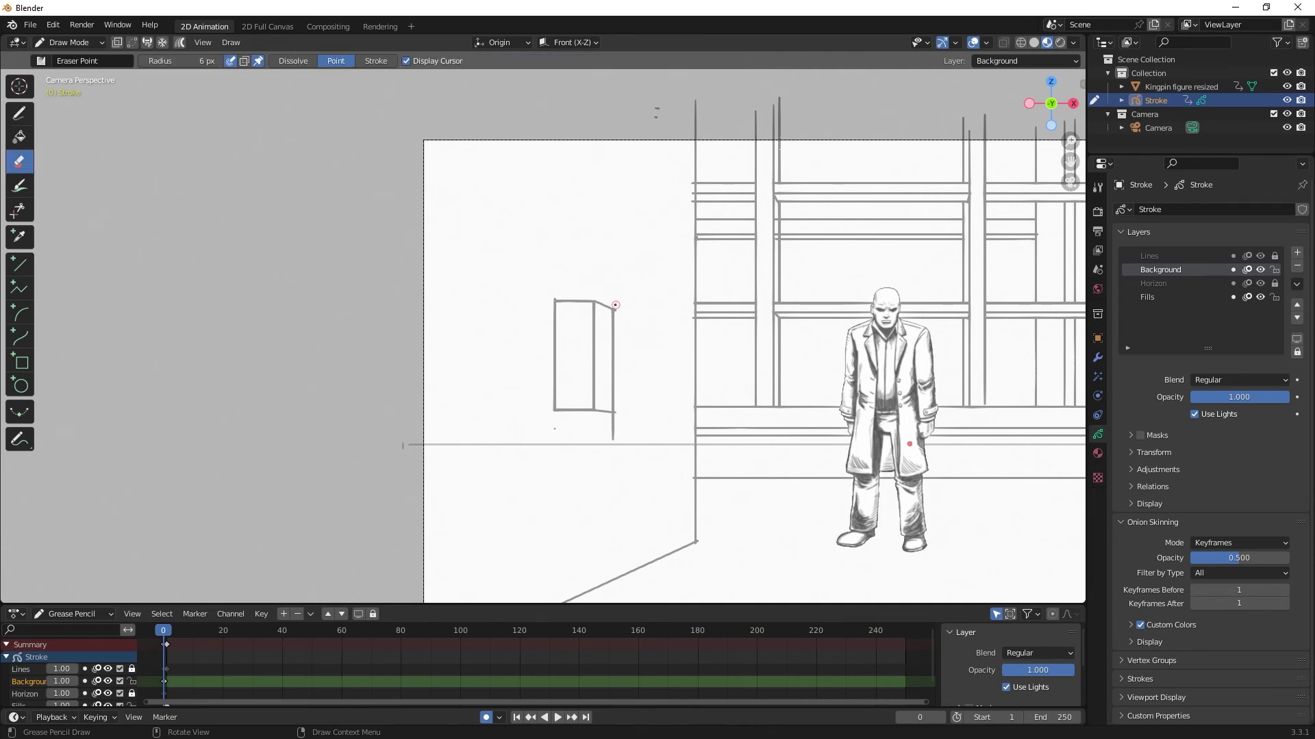
left_click_drag(617, 414, 612, 439)
Step: Draw a long vertical line along the box's left edge, from the top of the camera frame down to the floor line
left_click(19, 113)
left_click(574, 335)
left_click_drag(557, 299, 556, 139)
left_click_drag(557, 188, 554, 595)
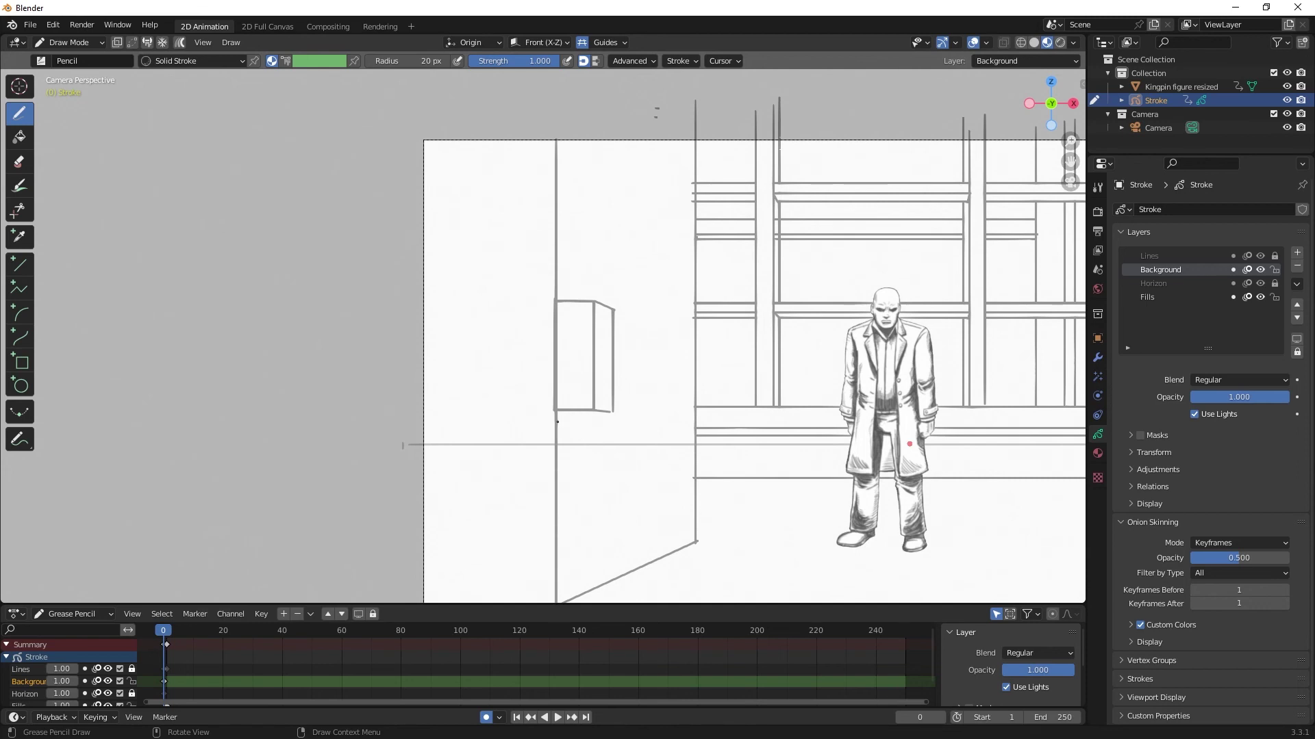
Step: Below the box, draw a short horizontal line and a ledge's small front face, then add its receding edges with the Radial guide
left_click_drag(558, 420, 596, 420)
left_click(582, 435)
mouse_move(570, 435)
left_mouse_down()
mouse_move(577, 459)
mouse_move(557, 469)
left_mouse_up()
left_click(605, 42)
left_click(581, 100)
mouse_move(580, 433)
left_mouse_down()
mouse_move(615, 431)
mouse_move(576, 468)
mouse_move(634, 441)
left_mouse_up()
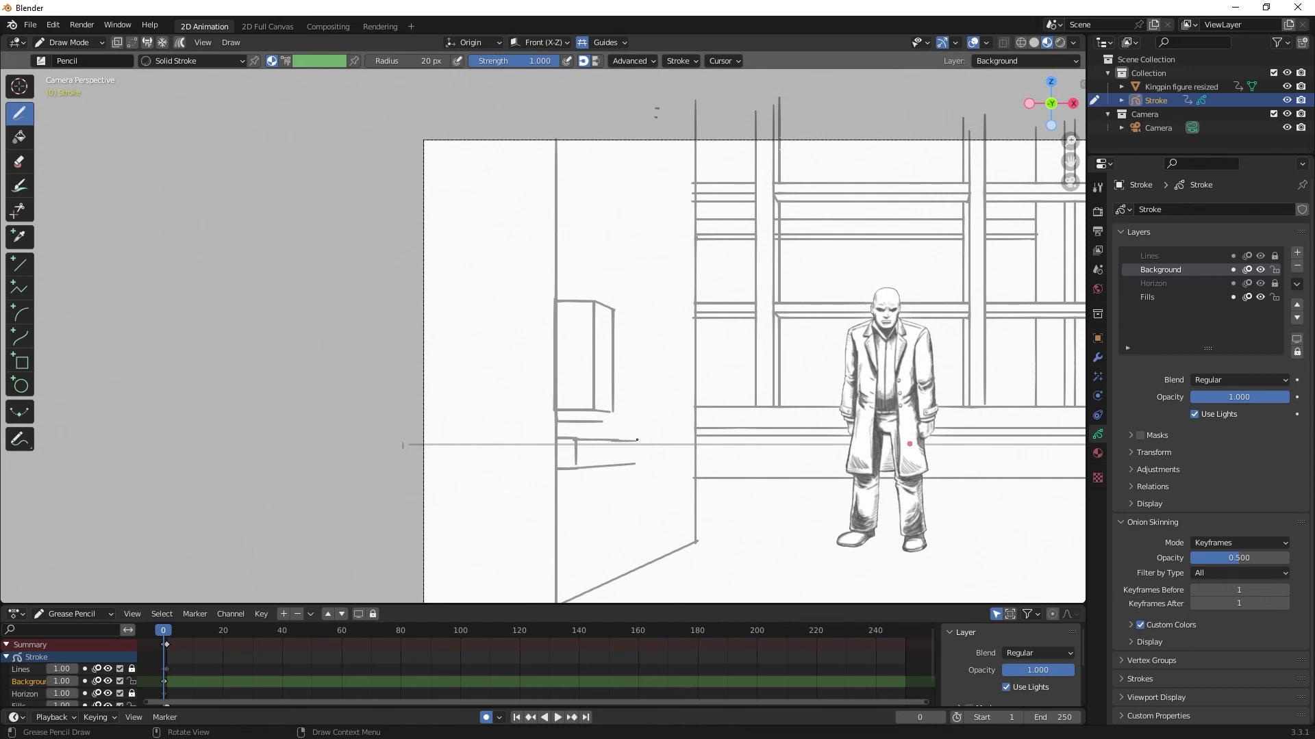
Step: Close the ledge's far end with a vertical line and draw the cabinet below it down to the floor, using the Grid and Radial guides
left_click(615, 42)
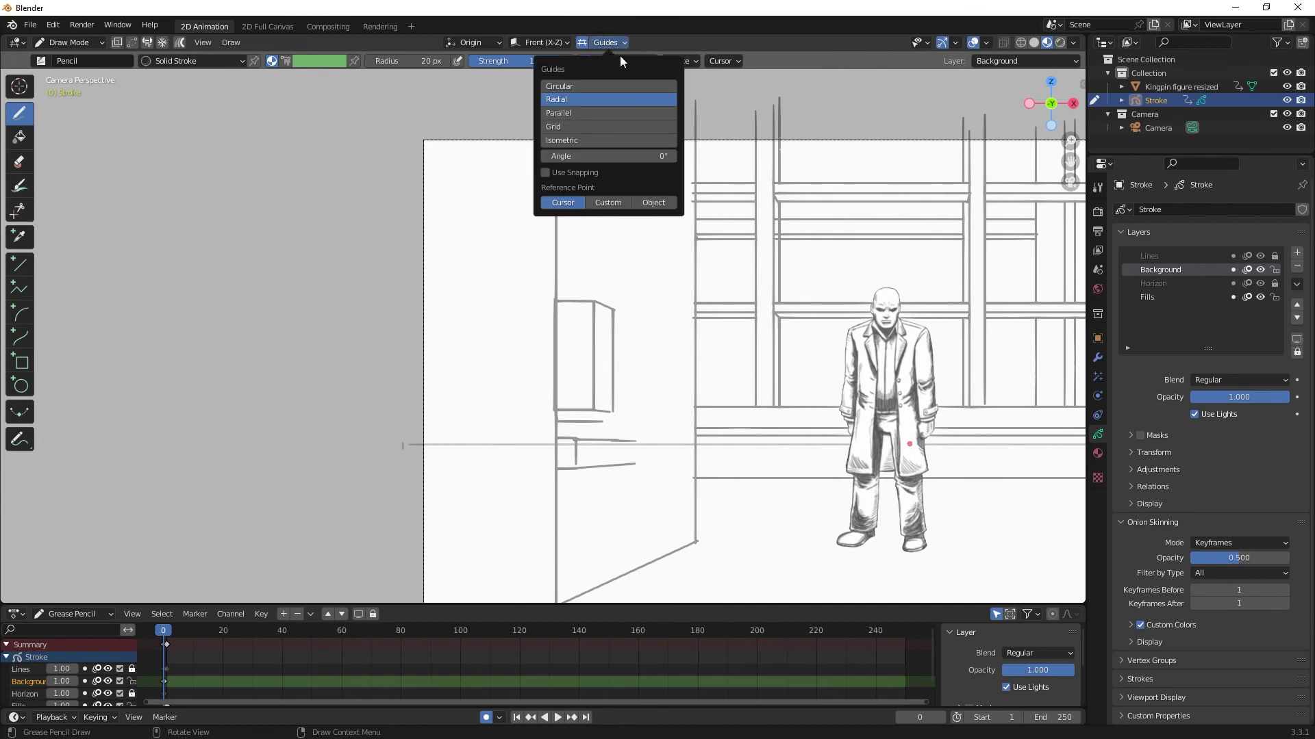
left_click(577, 126)
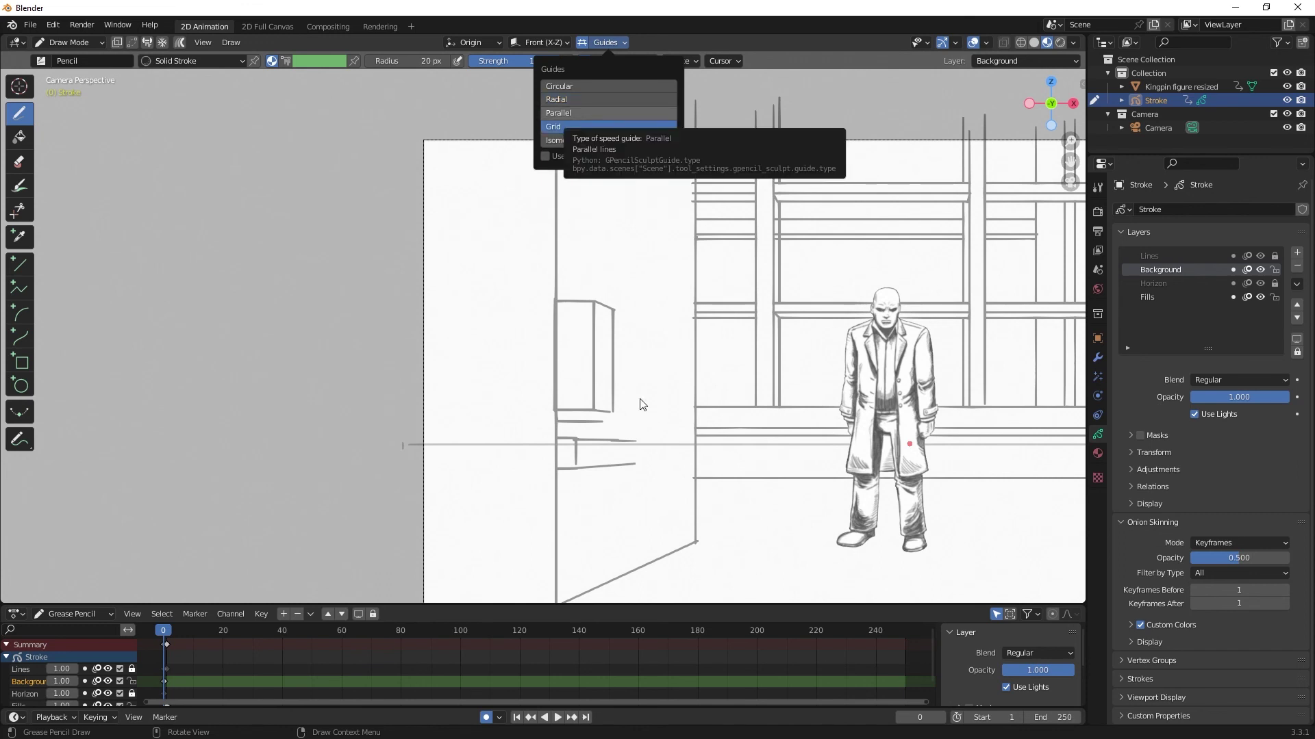
mouse_move(634, 463)
left_mouse_down()
mouse_move(631, 427)
mouse_move(601, 438)
mouse_move(609, 582)
left_mouse_up()
left_click(603, 42)
left_click(593, 99)
middle_click_drag(610, 582, 604, 439, "shift")
left_click(603, 42)
left_click(582, 126)
left_click_drag(609, 469, 558, 470)
Step: Make the unlocked Lines layer active, frame the whole drawing, and set the pencil's drawing guide to Radial
key("e")
left_click(1163, 256)
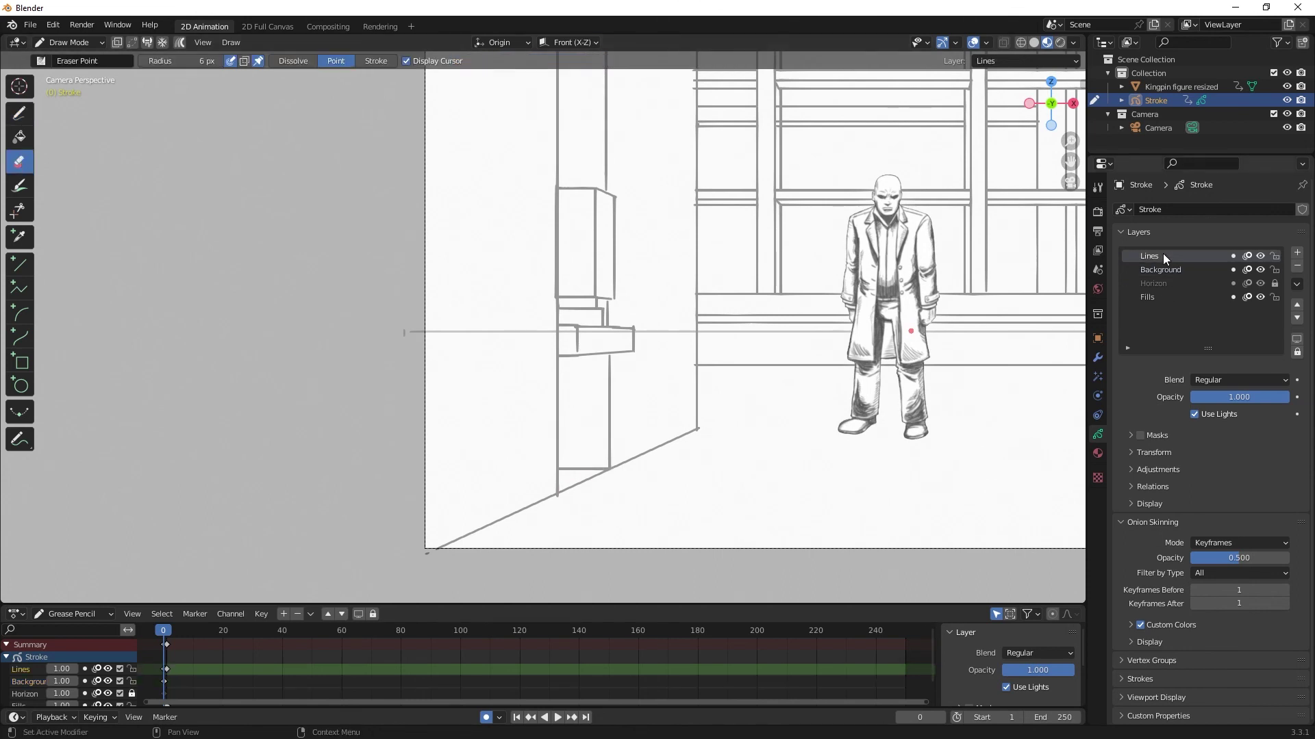
key("Home")
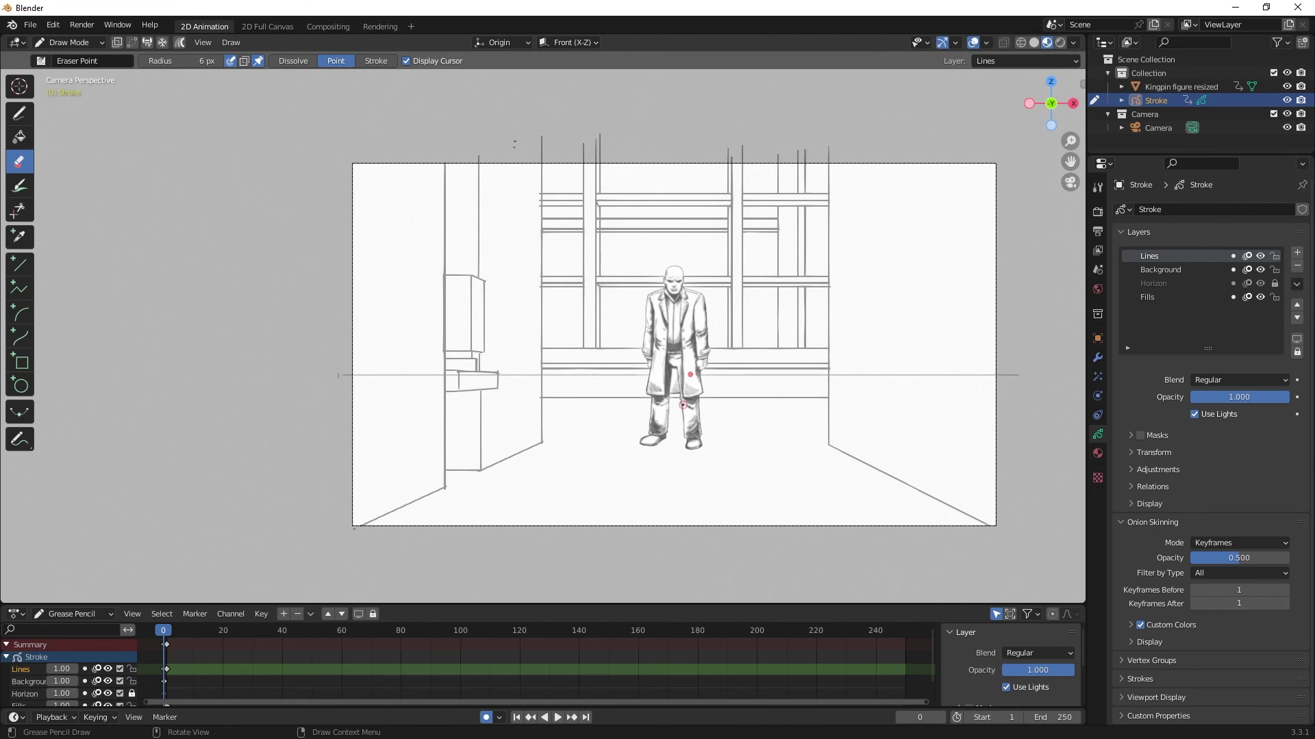
key("d")
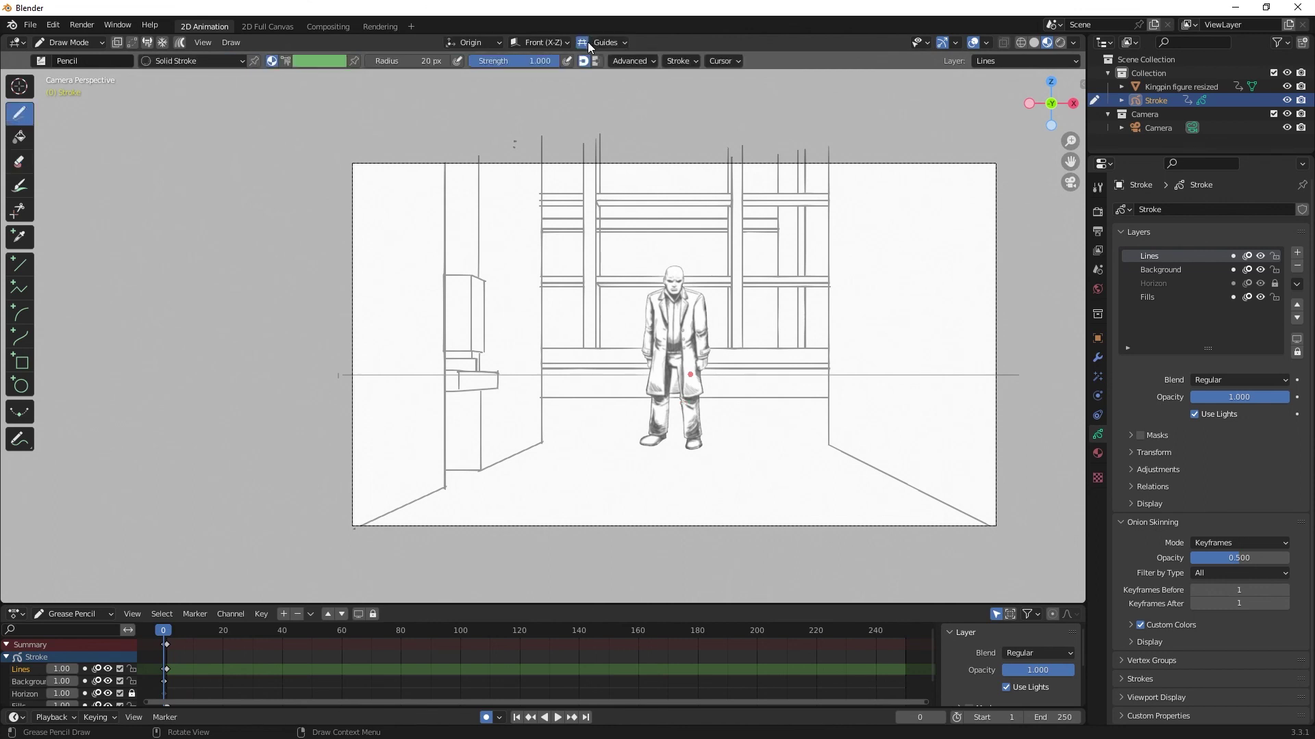
left_click(616, 42)
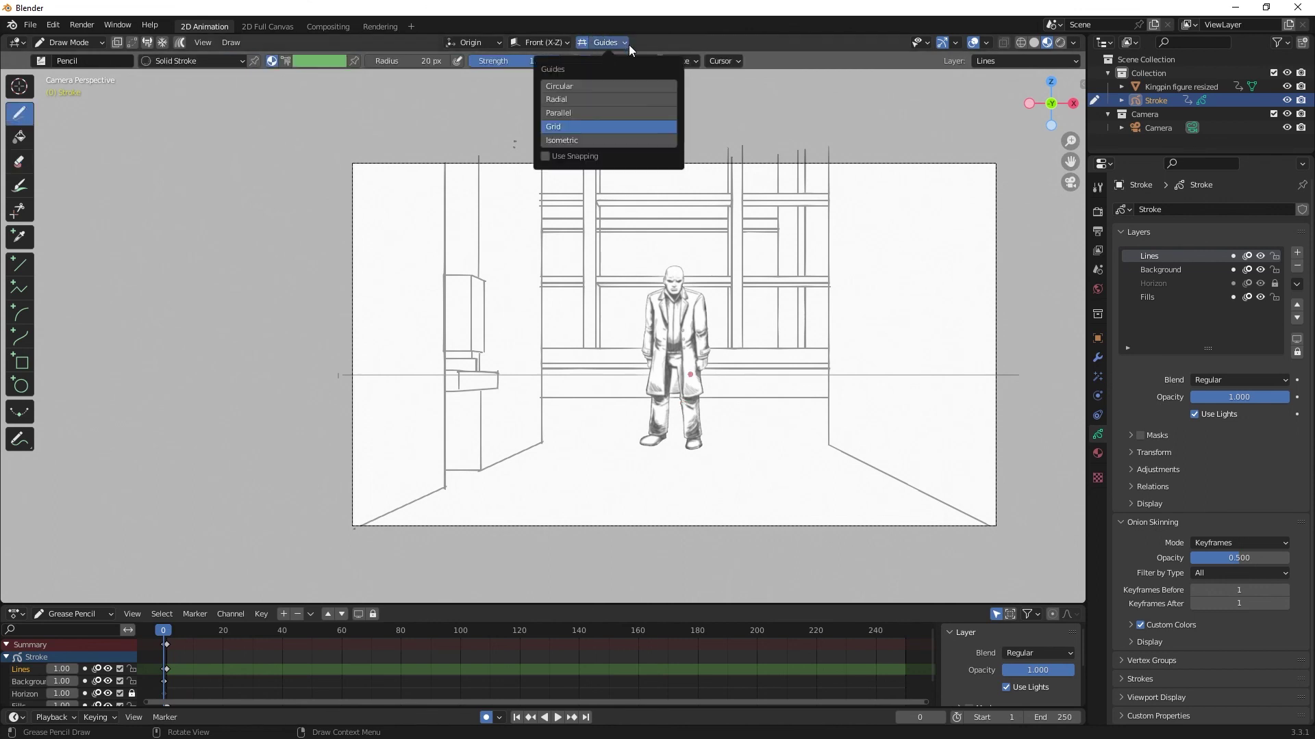
left_click(623, 99)
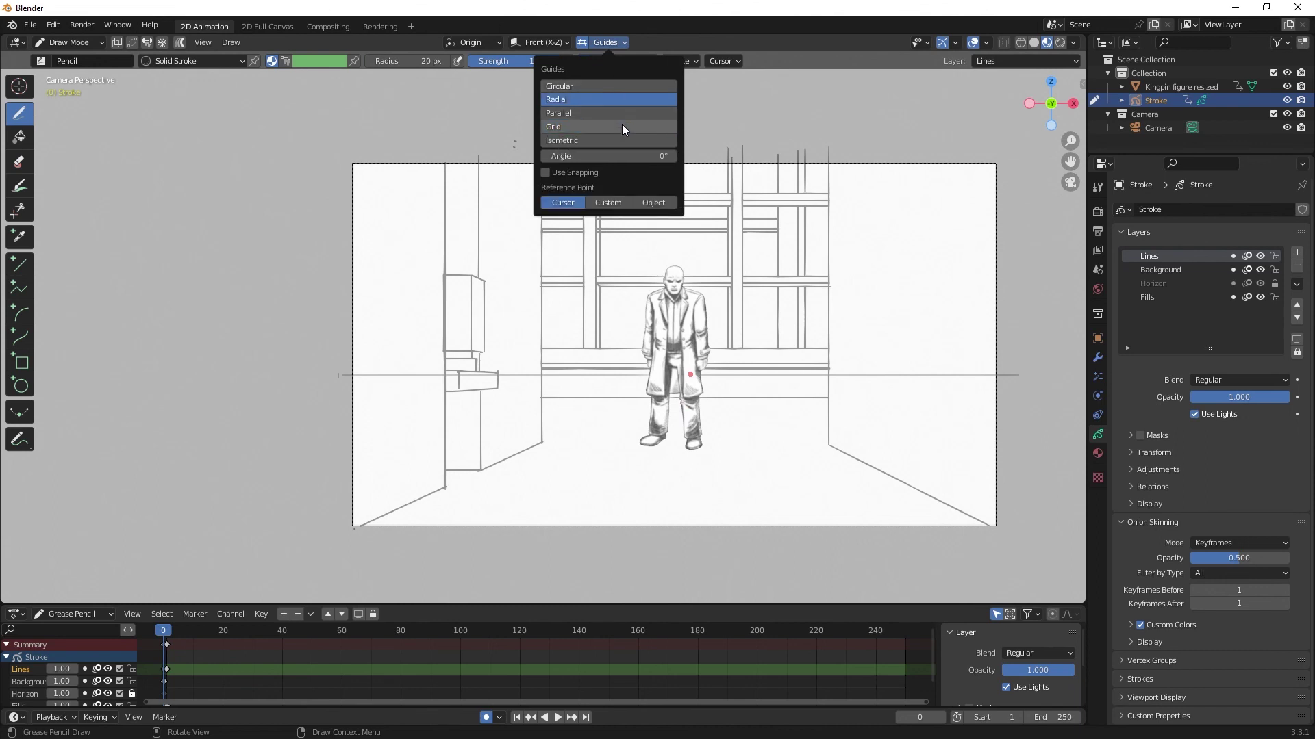